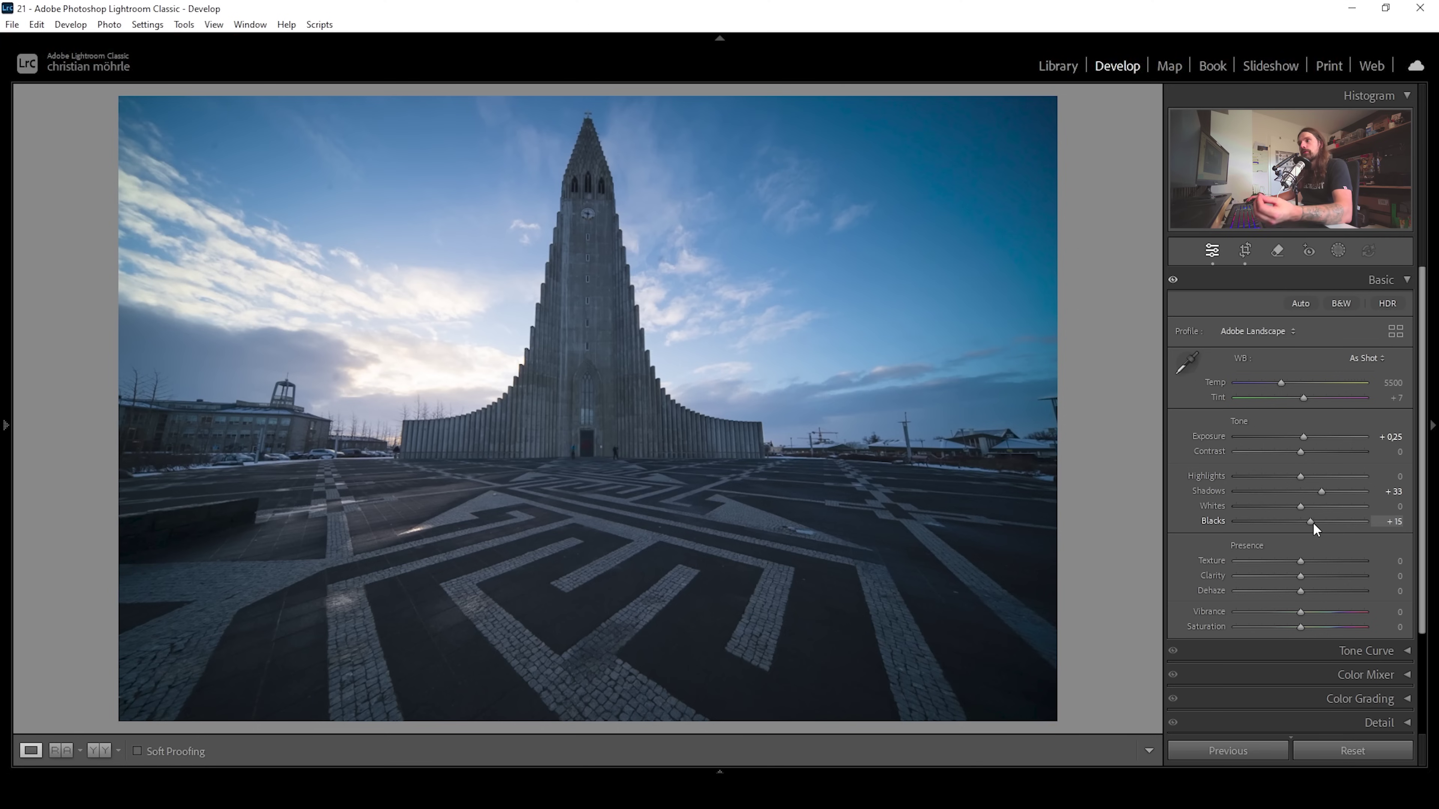
# - Set the photo's Blacks to +36, Highlights to −33 and Whites to −17
pyautogui.moveTo(1313, 524); pyautogui.dragTo(1327, 523)
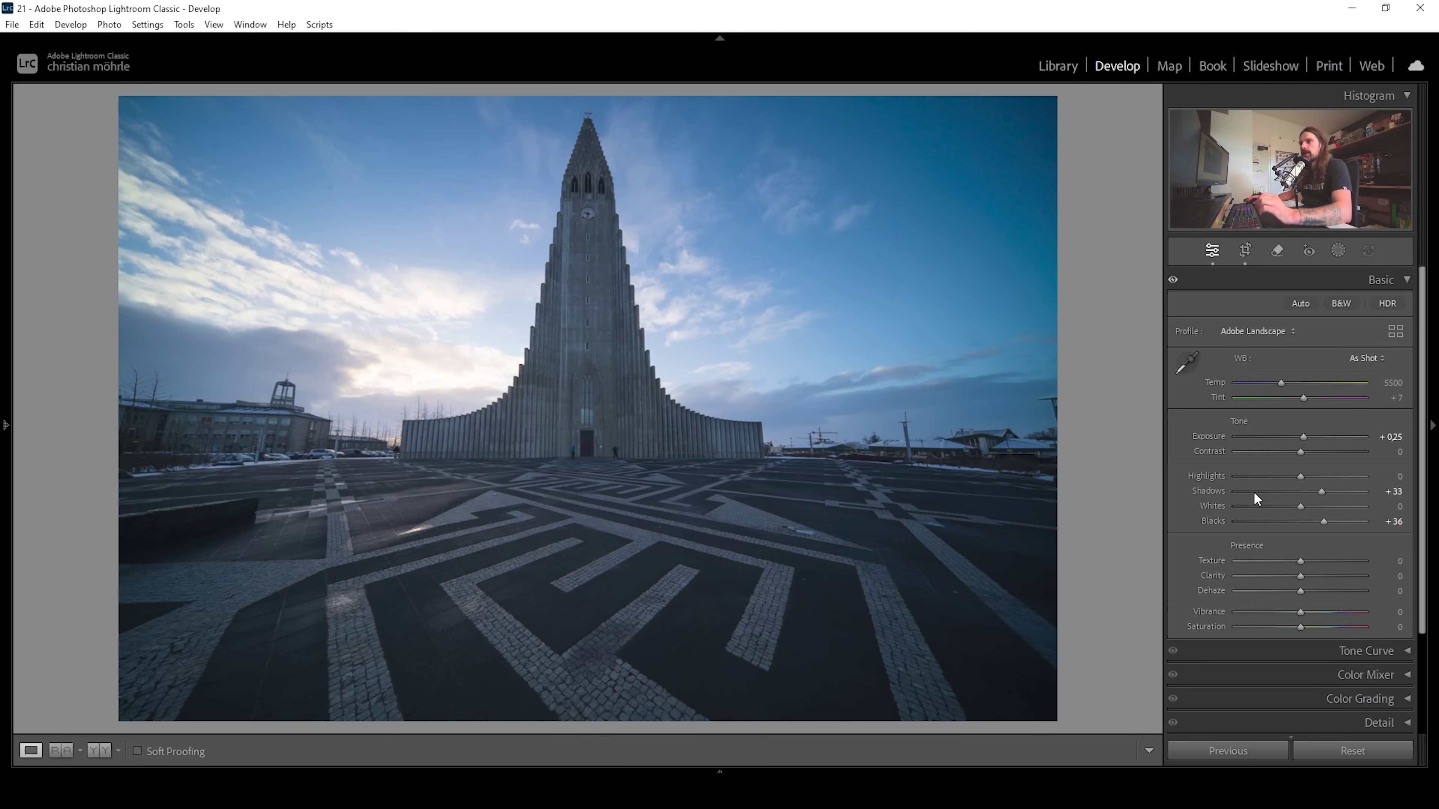
pyautogui.moveTo(1299, 477); pyautogui.dragTo(1289, 478)
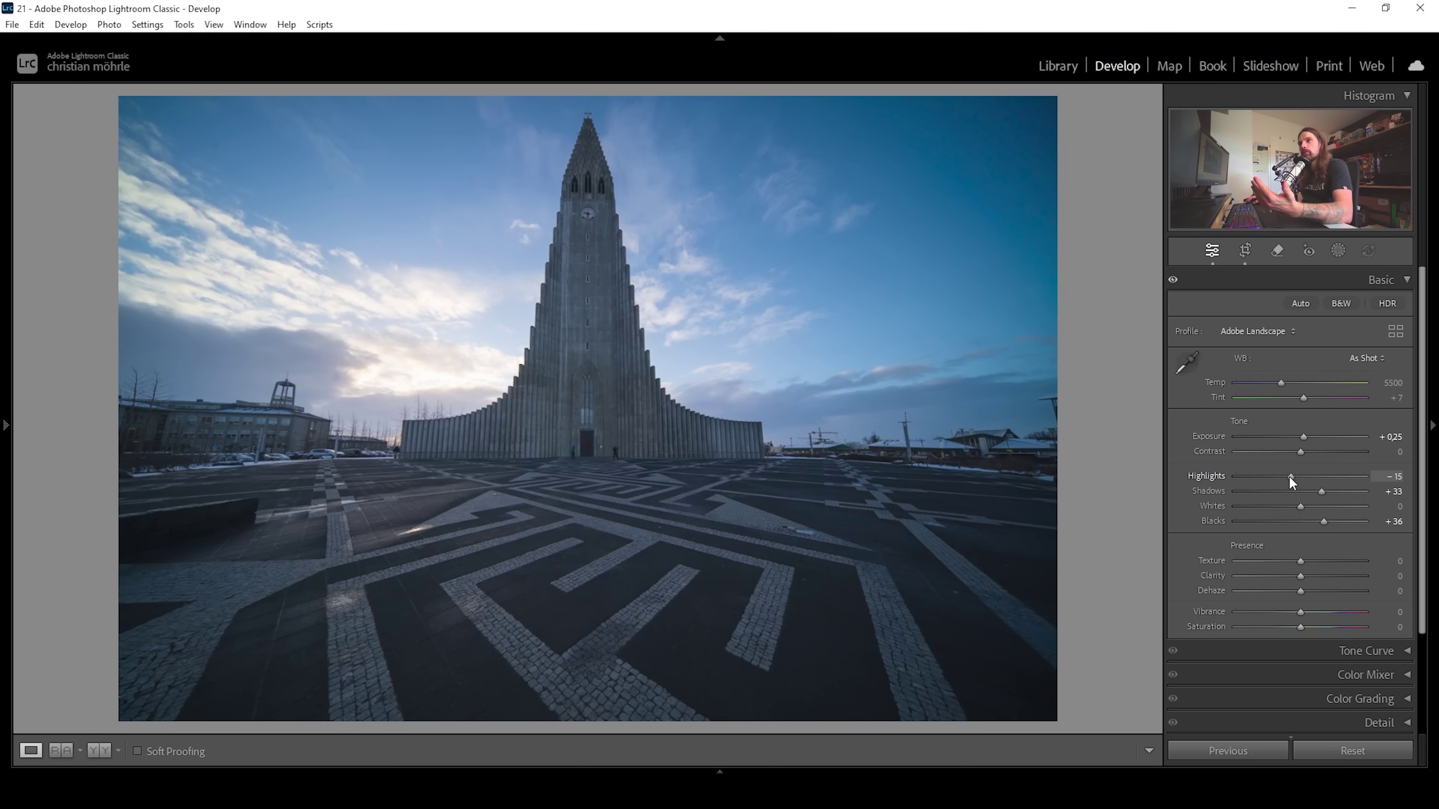
pyautogui.moveTo(1289, 476); pyautogui.dragTo(1273, 472)
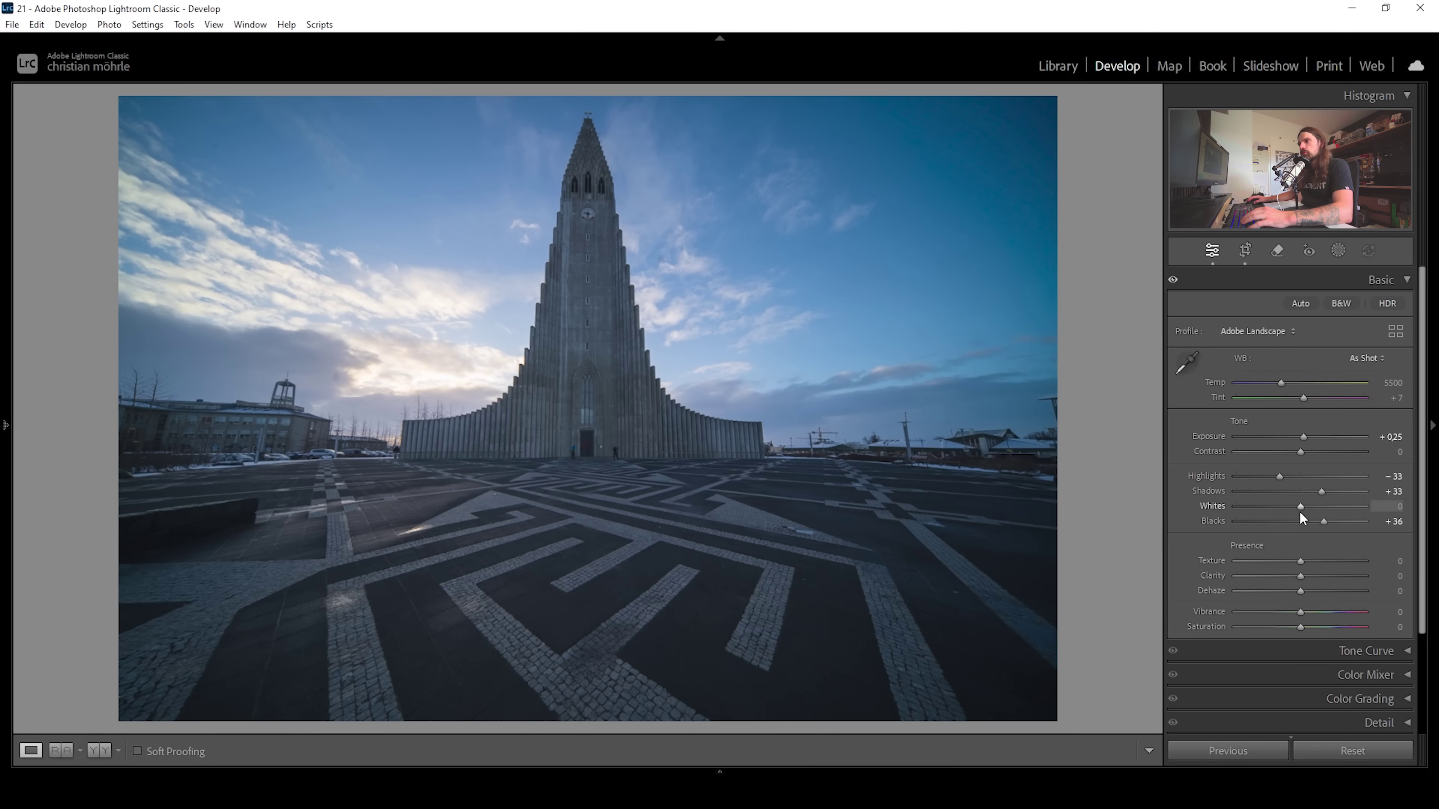
pyautogui.moveTo(1296, 509); pyautogui.dragTo(1287, 506)
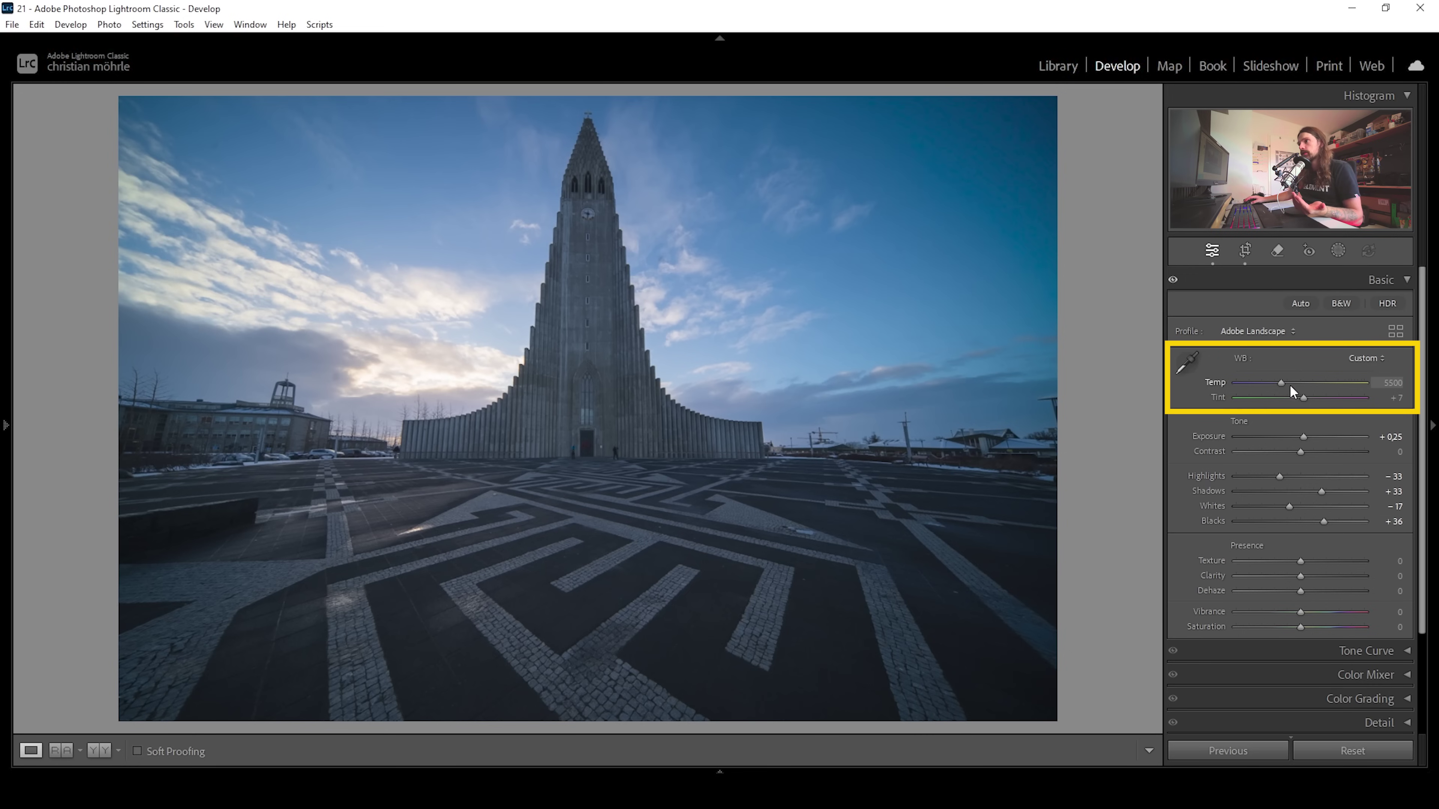
# - Warm the photo's white balance with Temp 8700 and Tint +10
pyautogui.moveTo(1283, 383); pyautogui.dragTo(1299, 382)
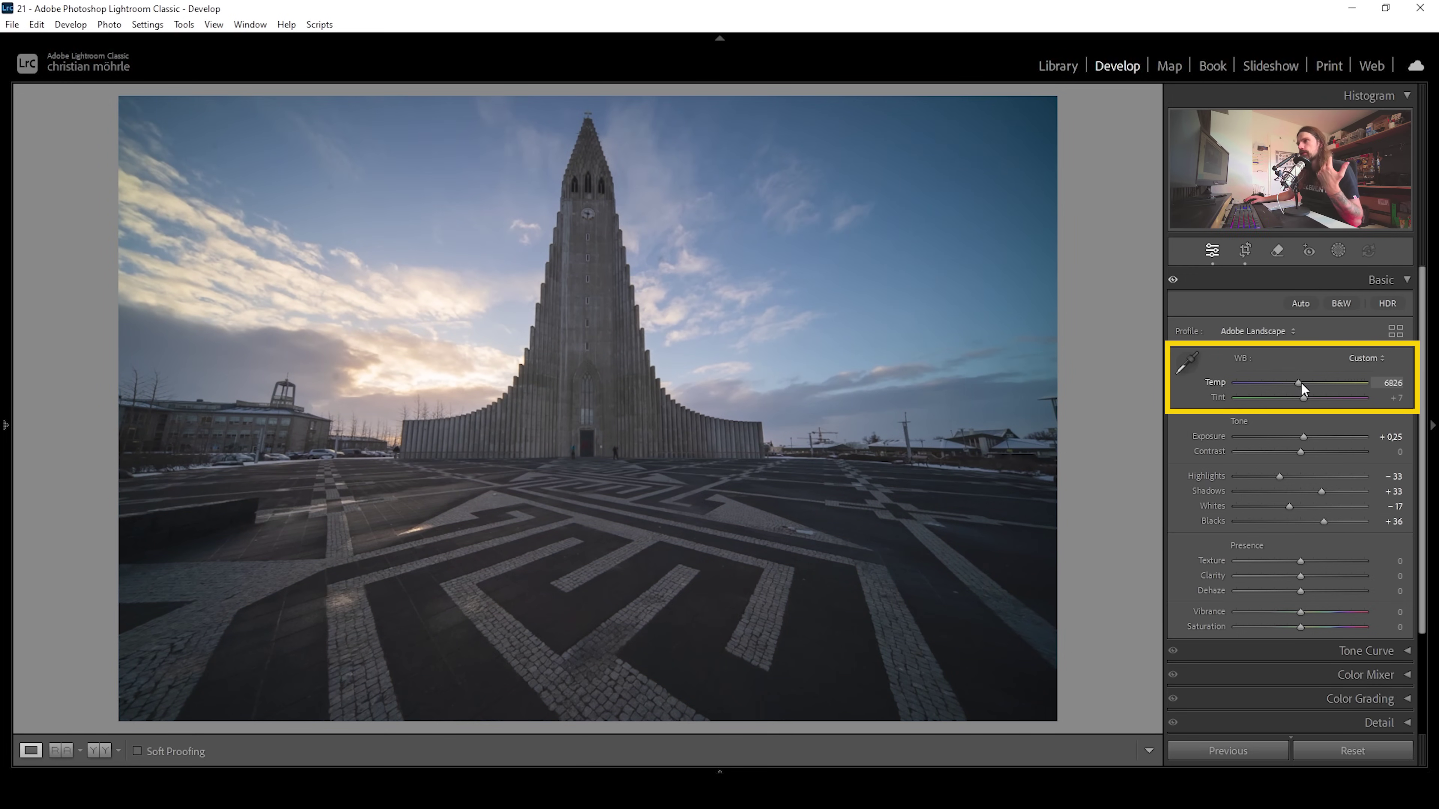
pyautogui.moveTo(1301, 383); pyautogui.dragTo(1318, 382)
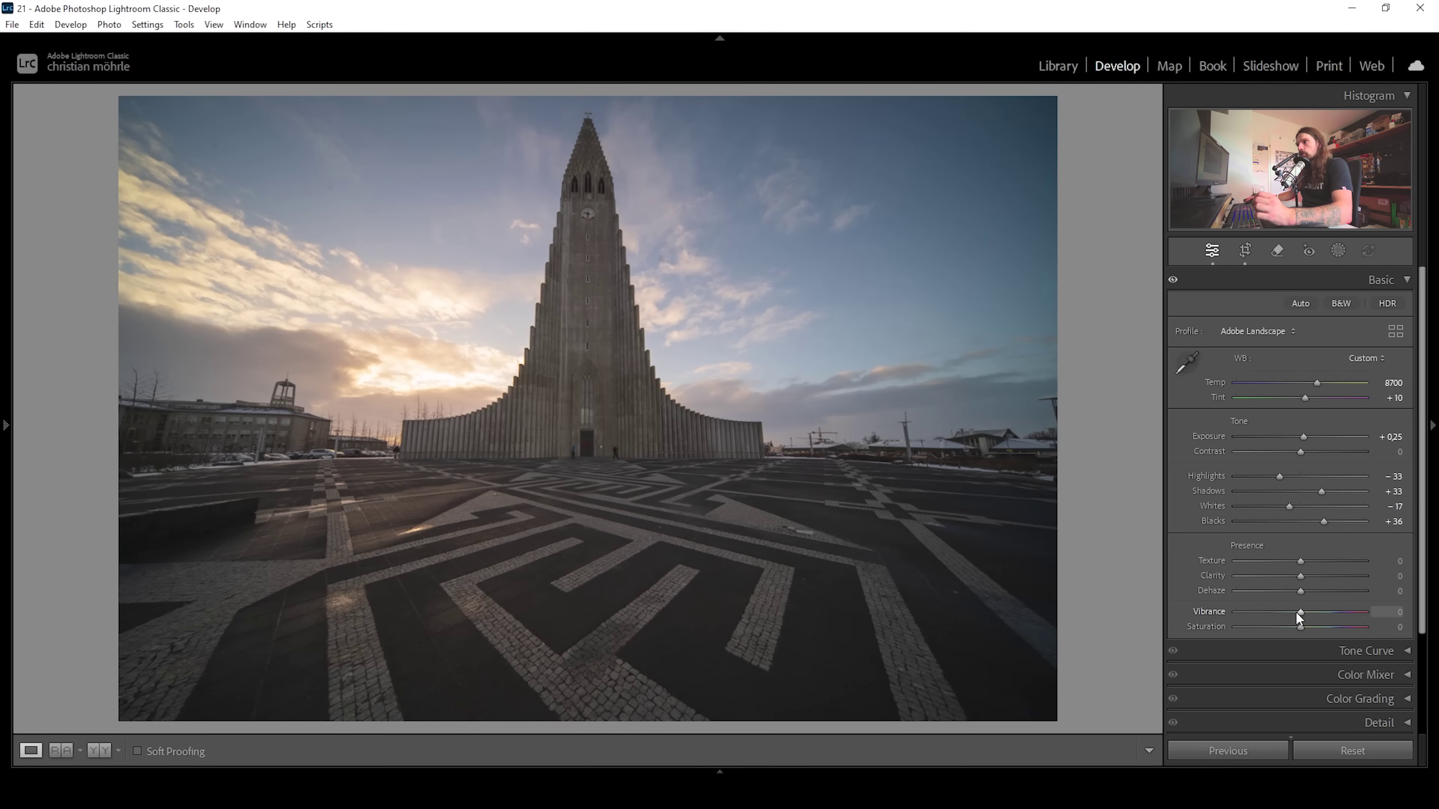
# - Set Vibrance to +17, Texture to +8, Clarity to +5 and Dehaze to −8, and compare the photo before and after
pyautogui.moveTo(1300, 612); pyautogui.dragTo(1307, 611)
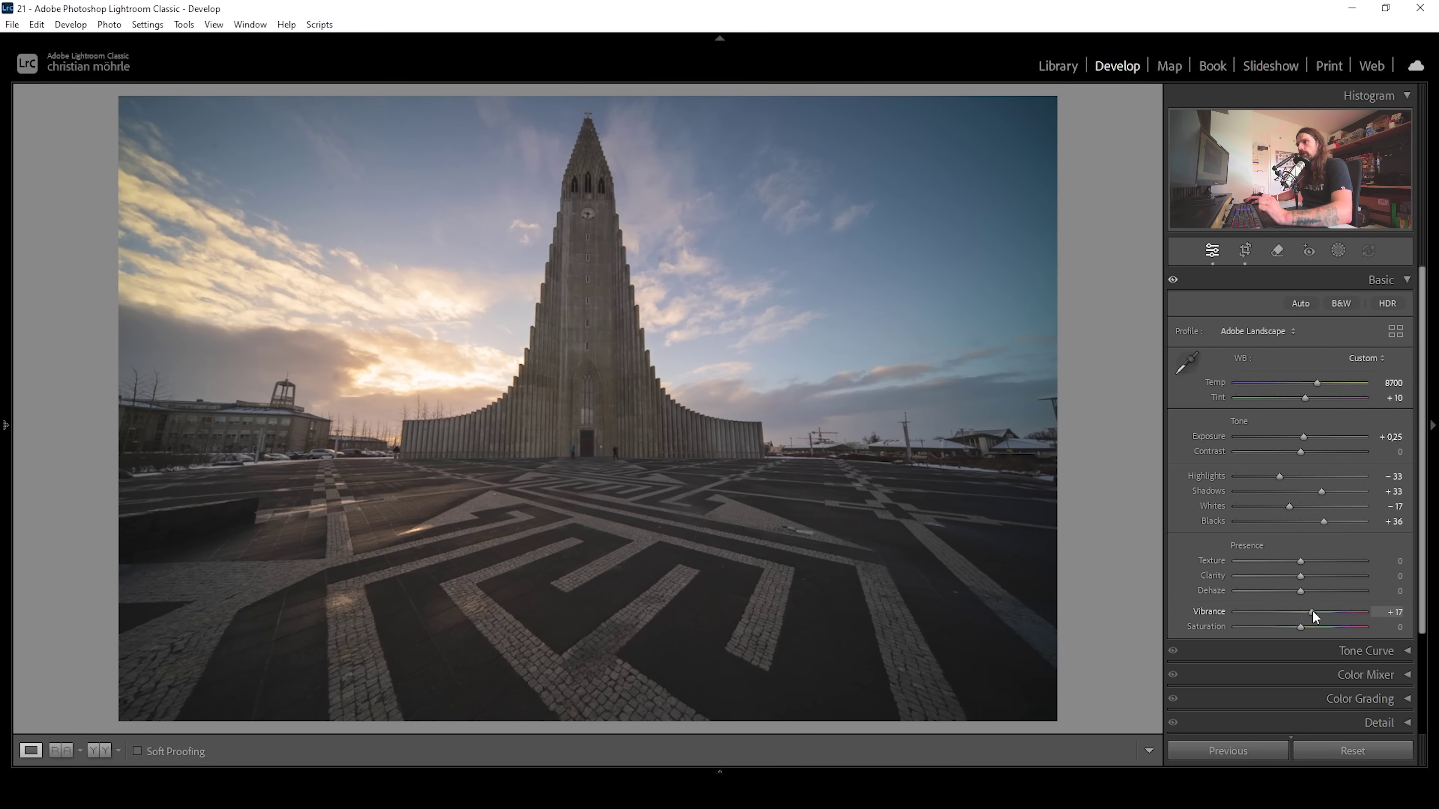
pyautogui.click(1304, 561)
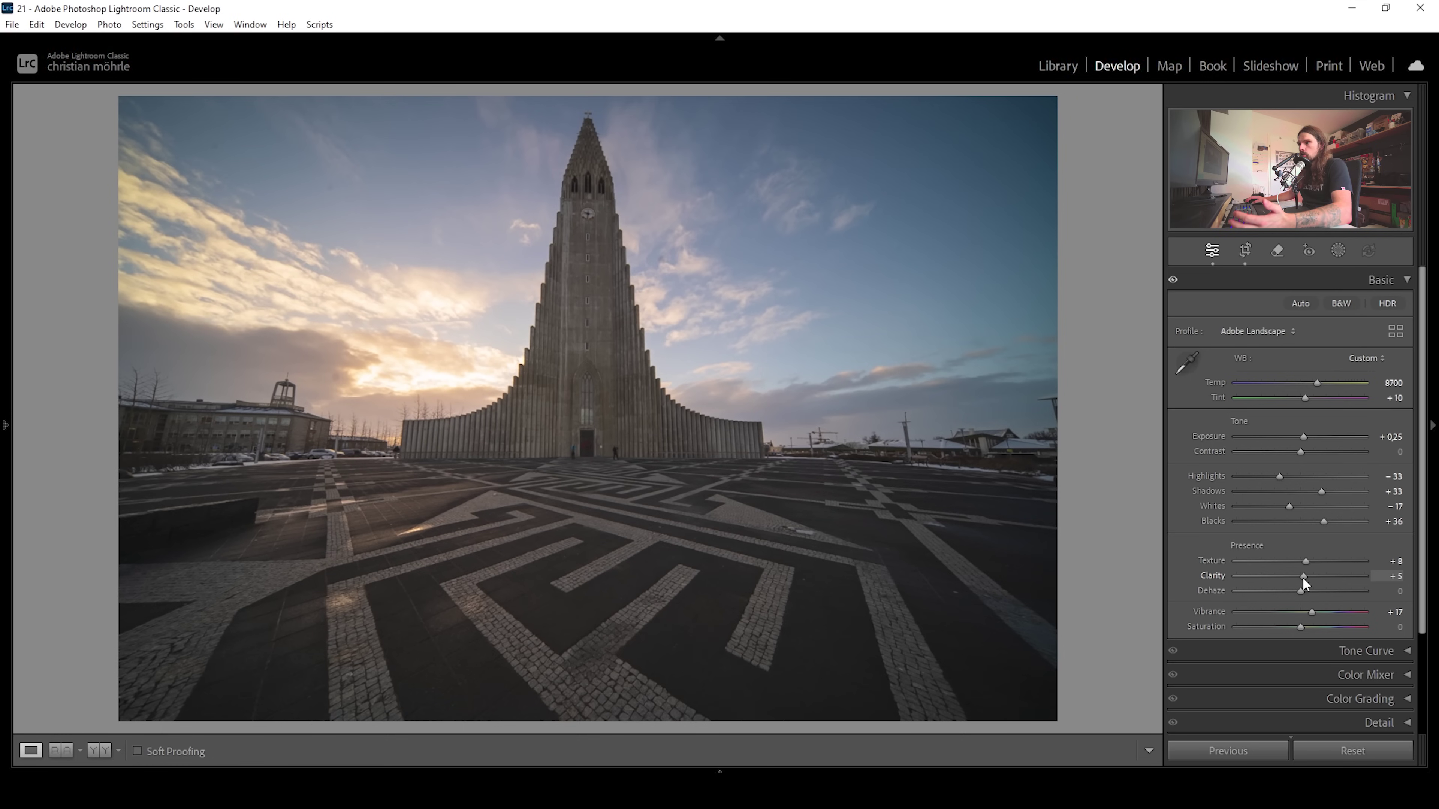
pyautogui.moveTo(1302, 591); pyautogui.dragTo(1298, 592)
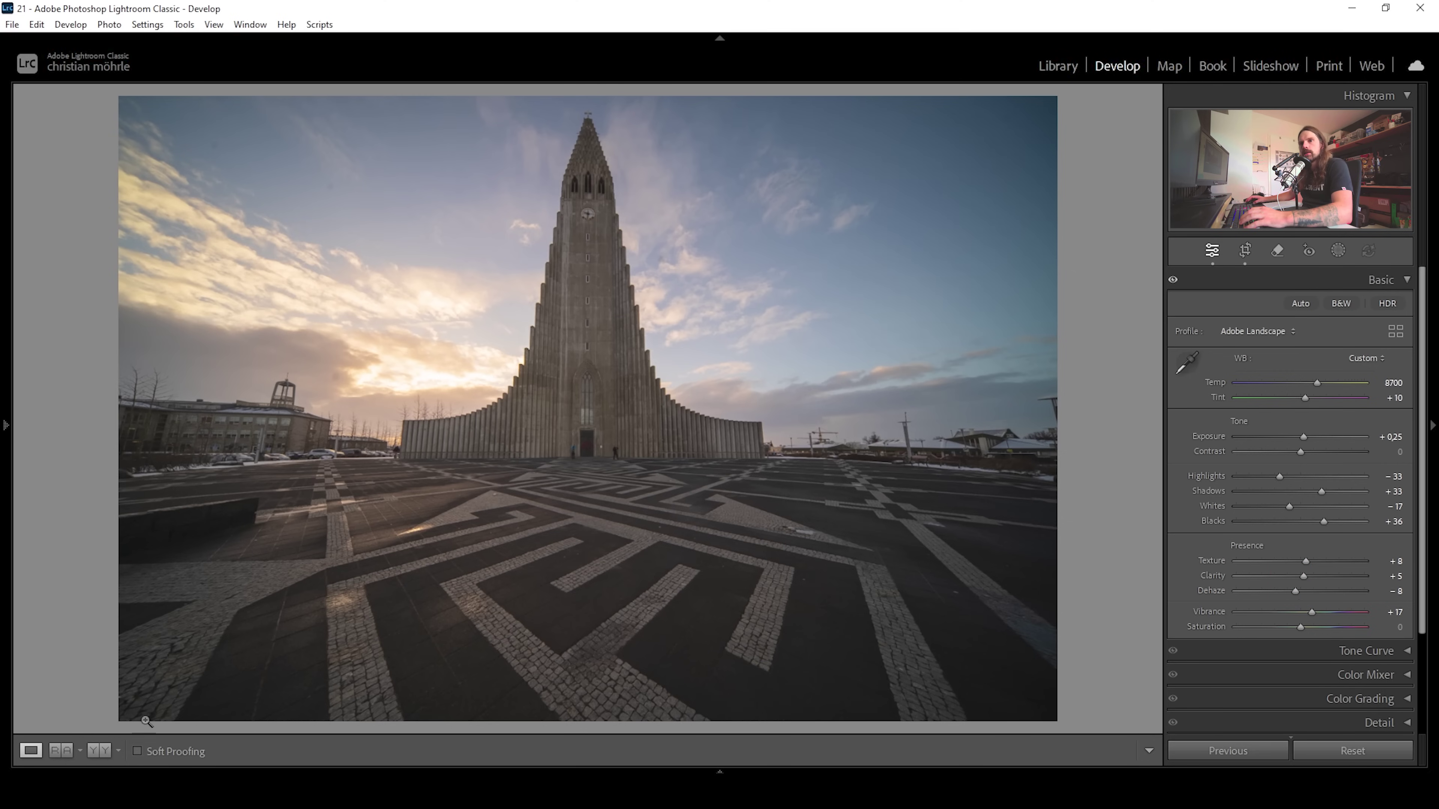
pyautogui.click(105, 752)
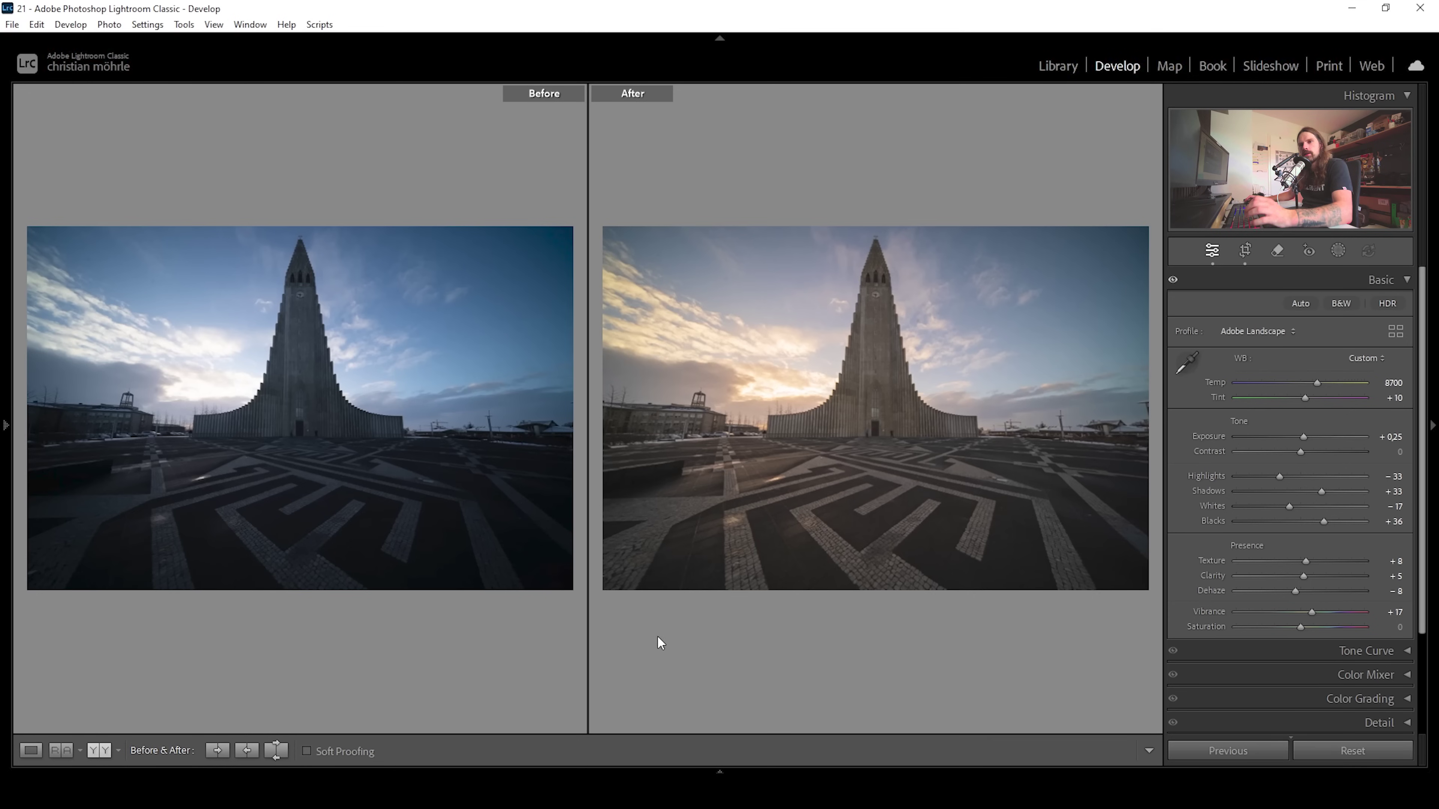
pyautogui.click(32, 750)
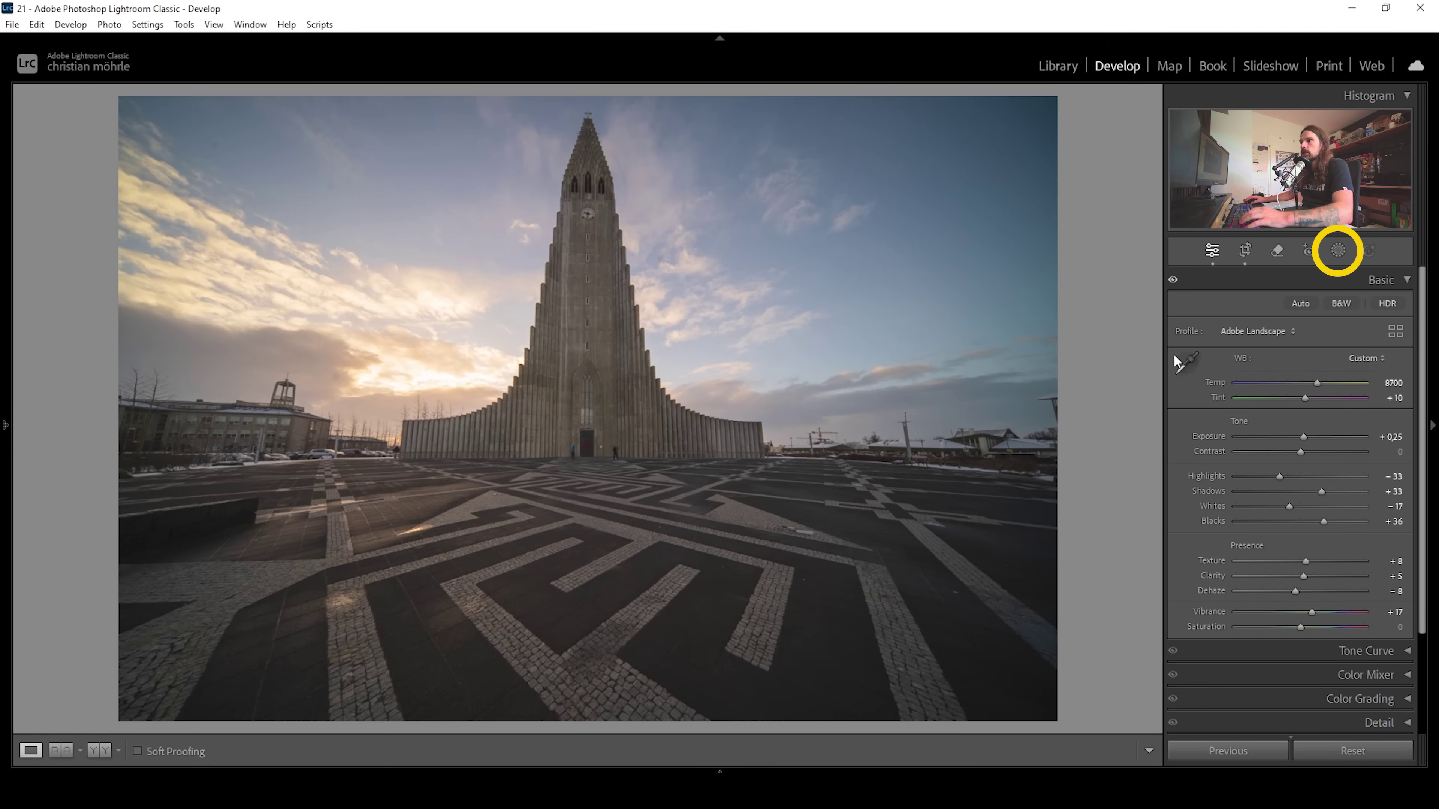
# - Create a sky mask and intersect it with a wide radial gradient centred on the base of the church
pyautogui.click(1335, 253)
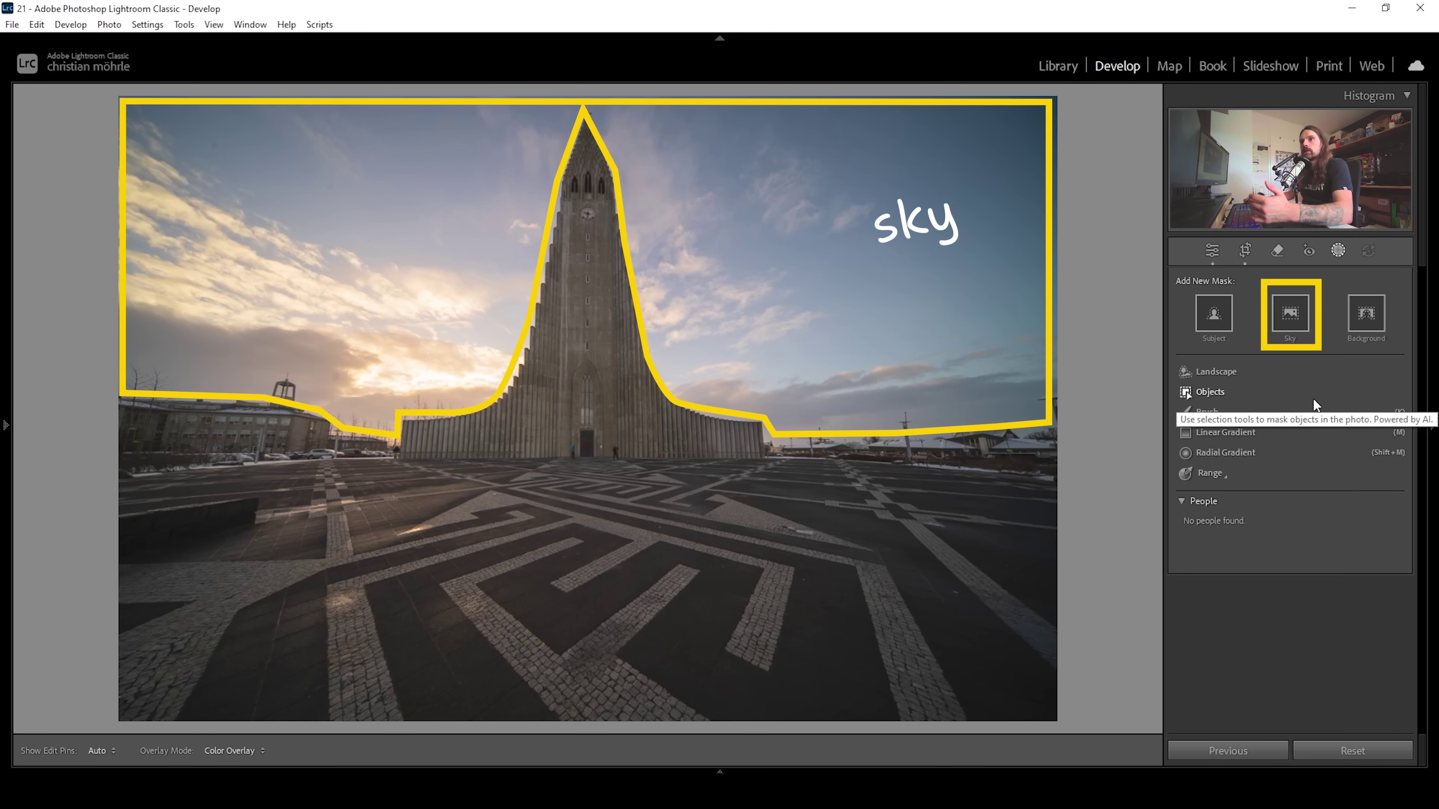
pyautogui.click(1296, 322)
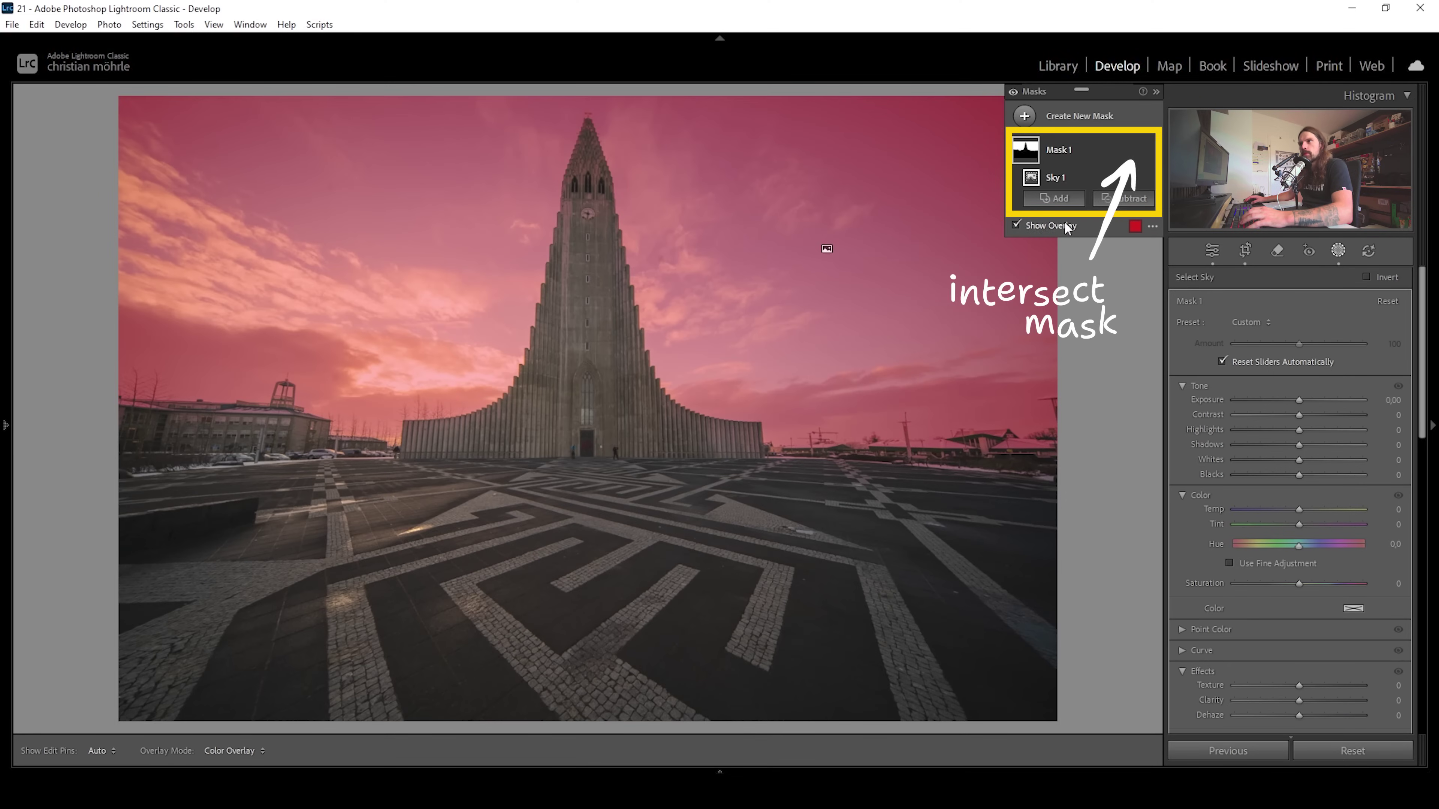
pyautogui.click(1138, 150)
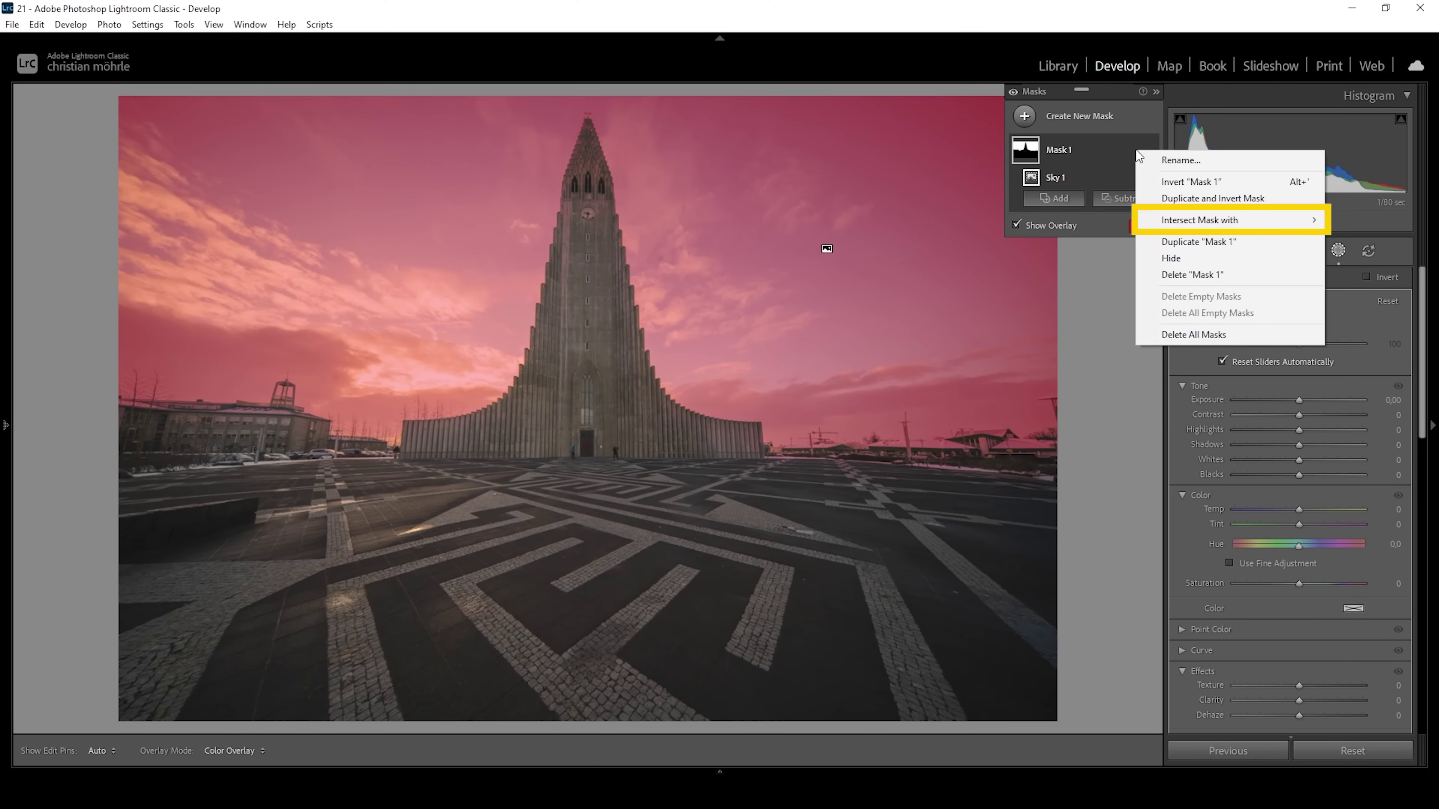
pyautogui.moveTo(1165, 218)
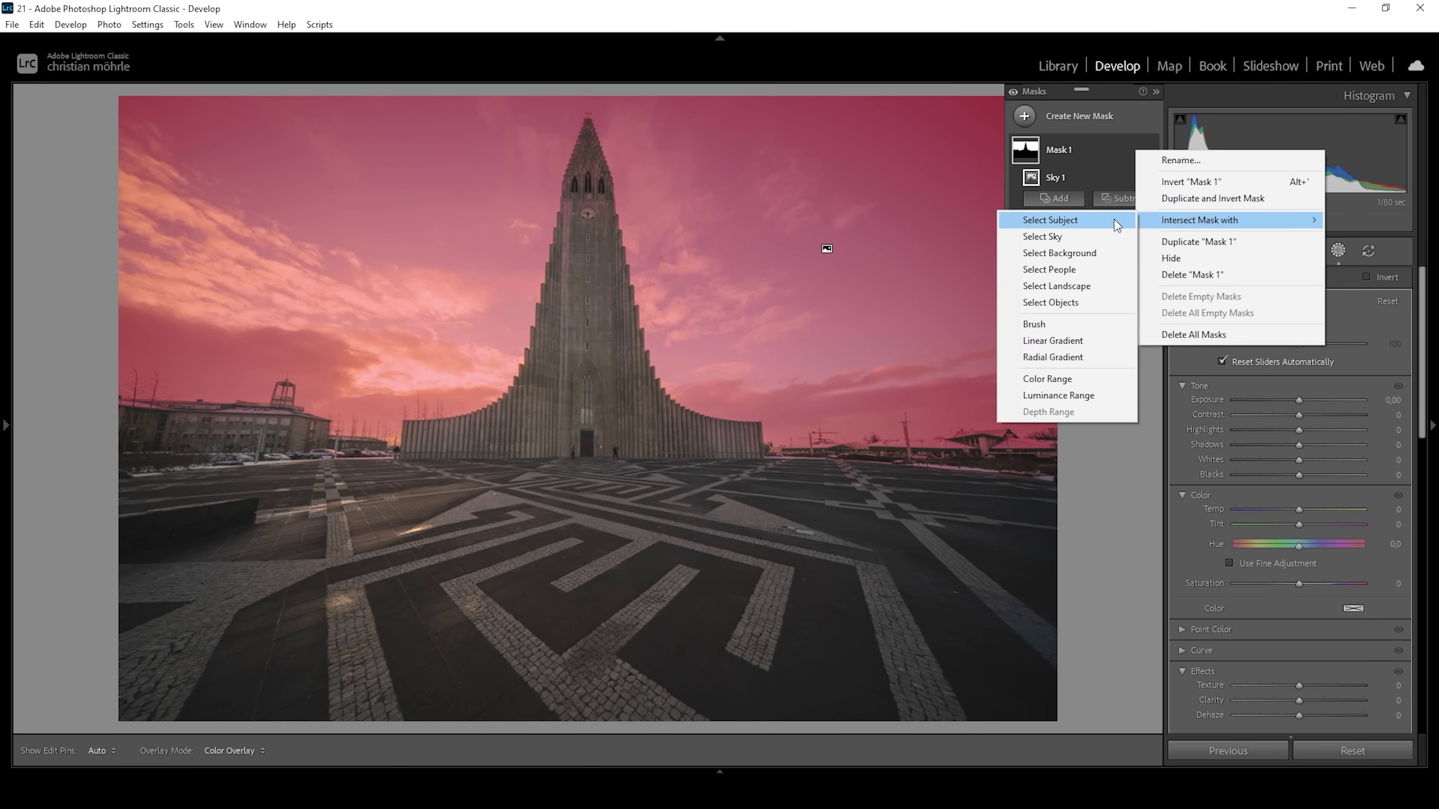
pyautogui.click(1054, 357)
pyautogui.moveTo(453, 389); pyautogui.dragTo(989, 546)
pyautogui.moveTo(412, 394); pyautogui.dragTo(570, 432)
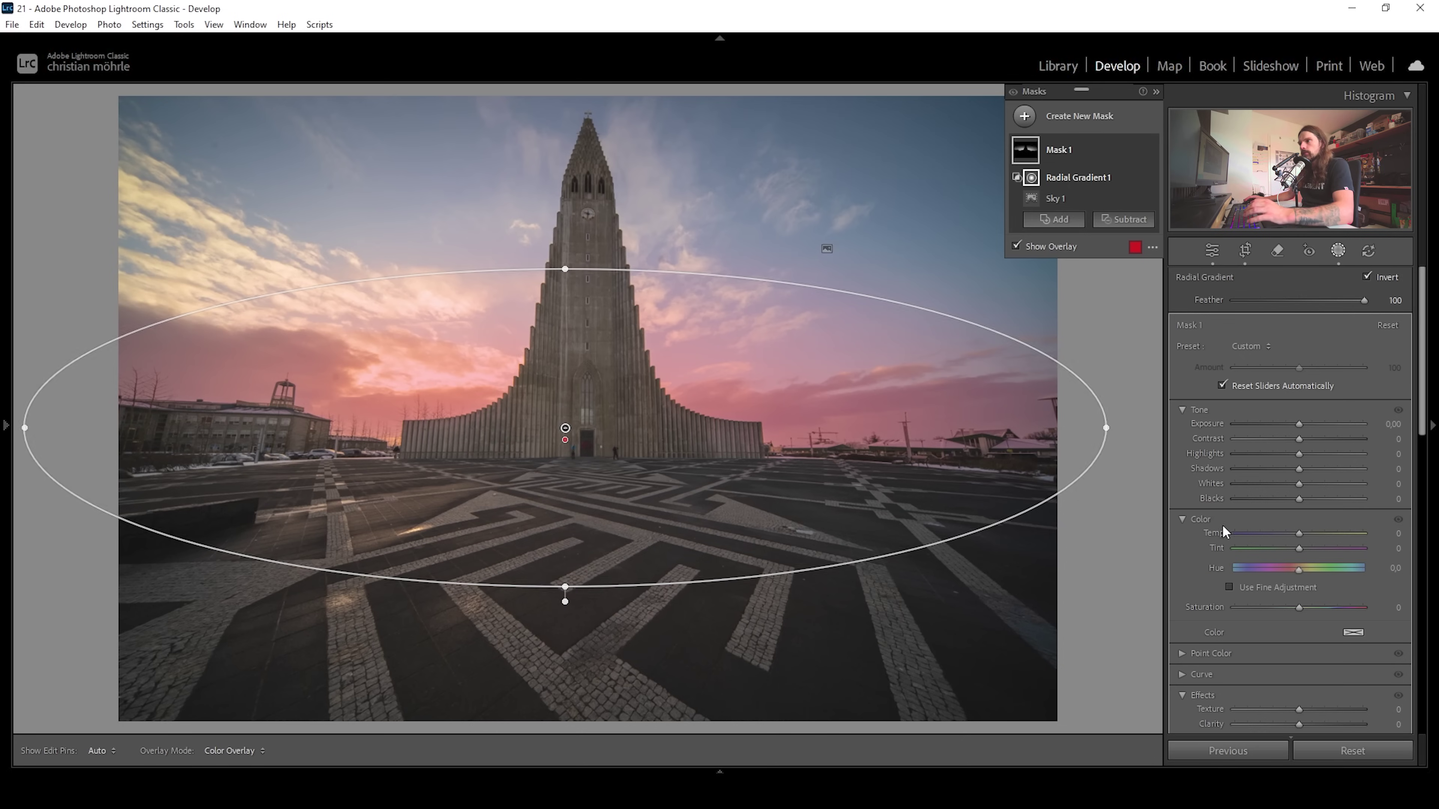
# - Set the horizon sky mask's Temp to 12 and Saturation to 24
pyautogui.moveTo(1298, 533); pyautogui.dragTo(1301, 533)
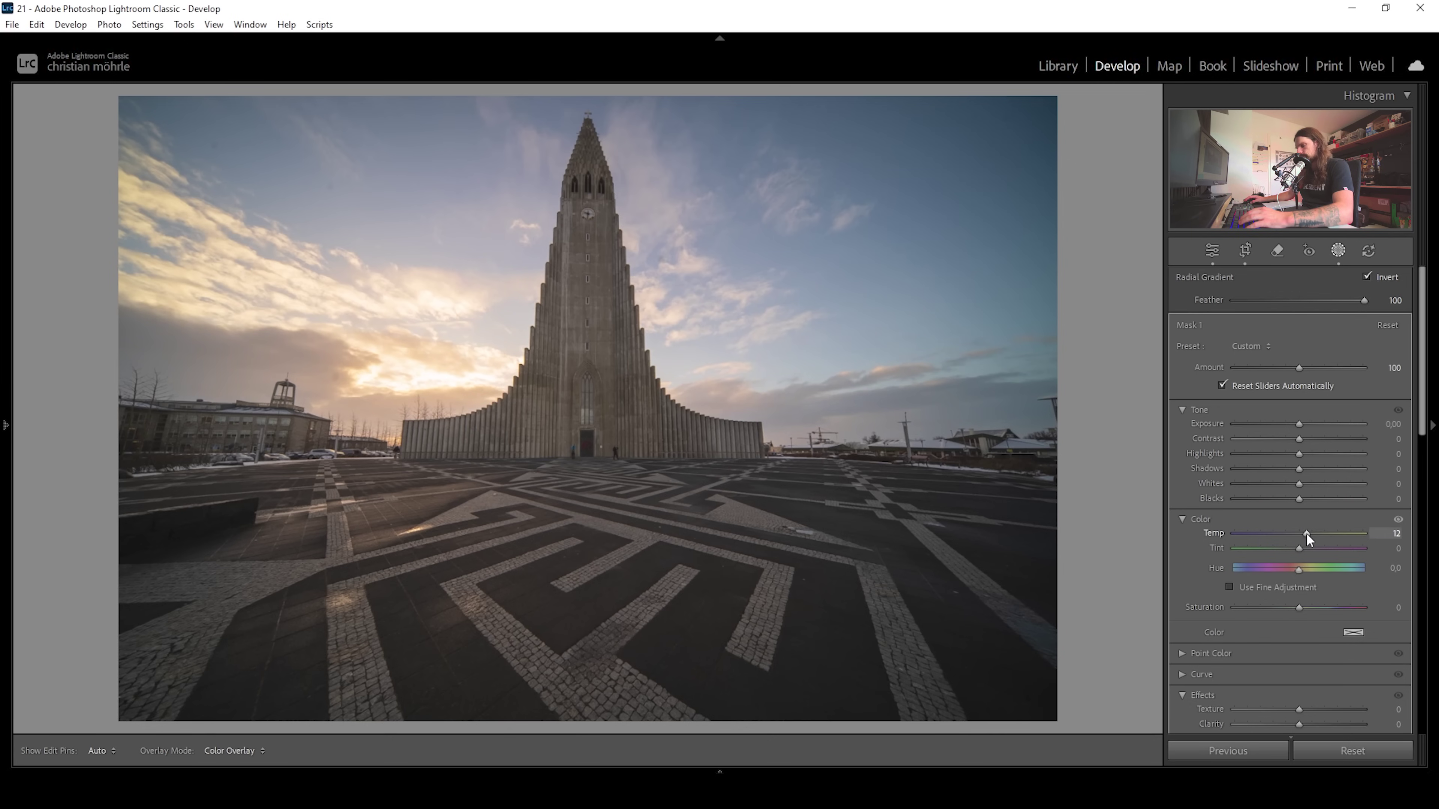
pyautogui.moveTo(1294, 610); pyautogui.dragTo(1299, 609)
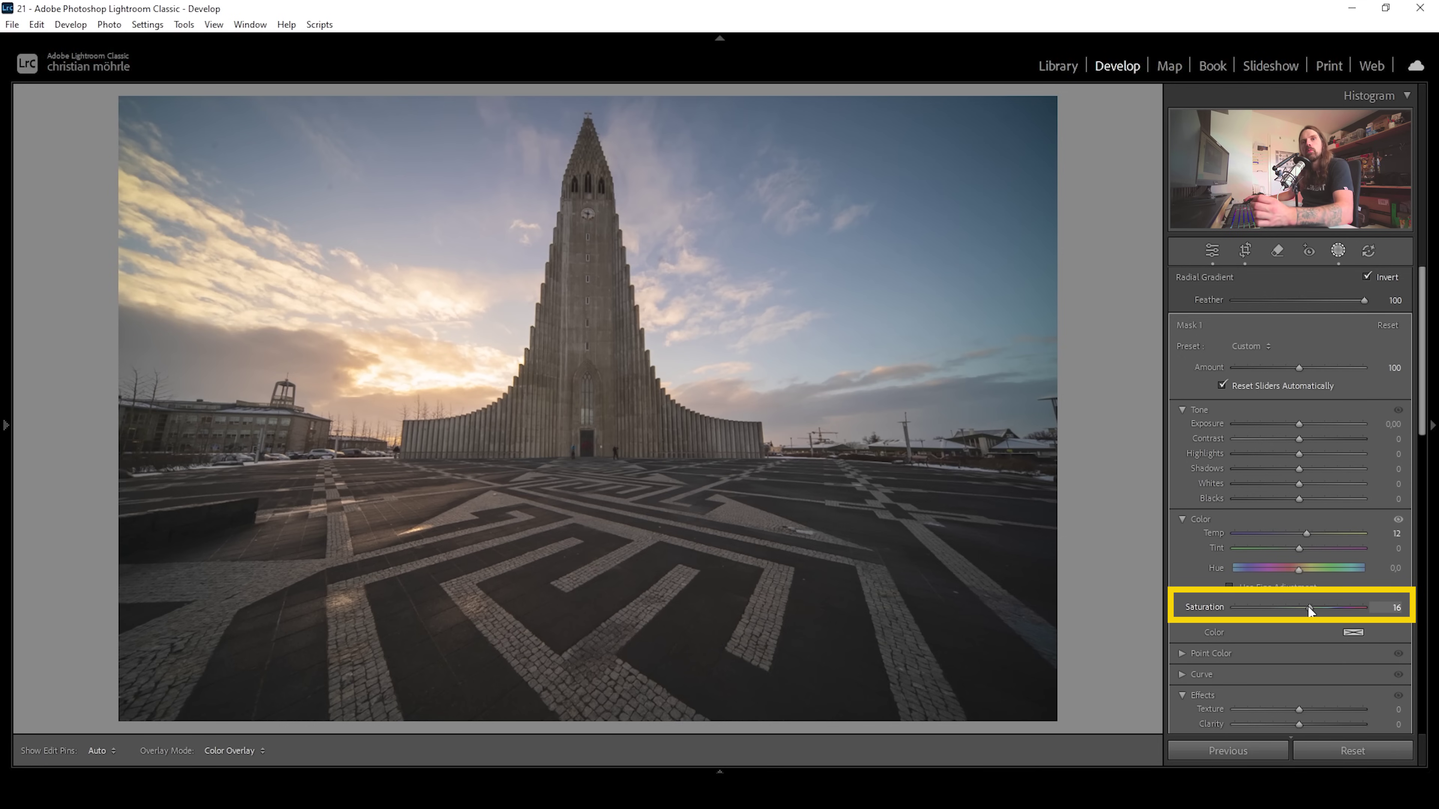
pyautogui.moveTo(1310, 610); pyautogui.dragTo(1315, 609)
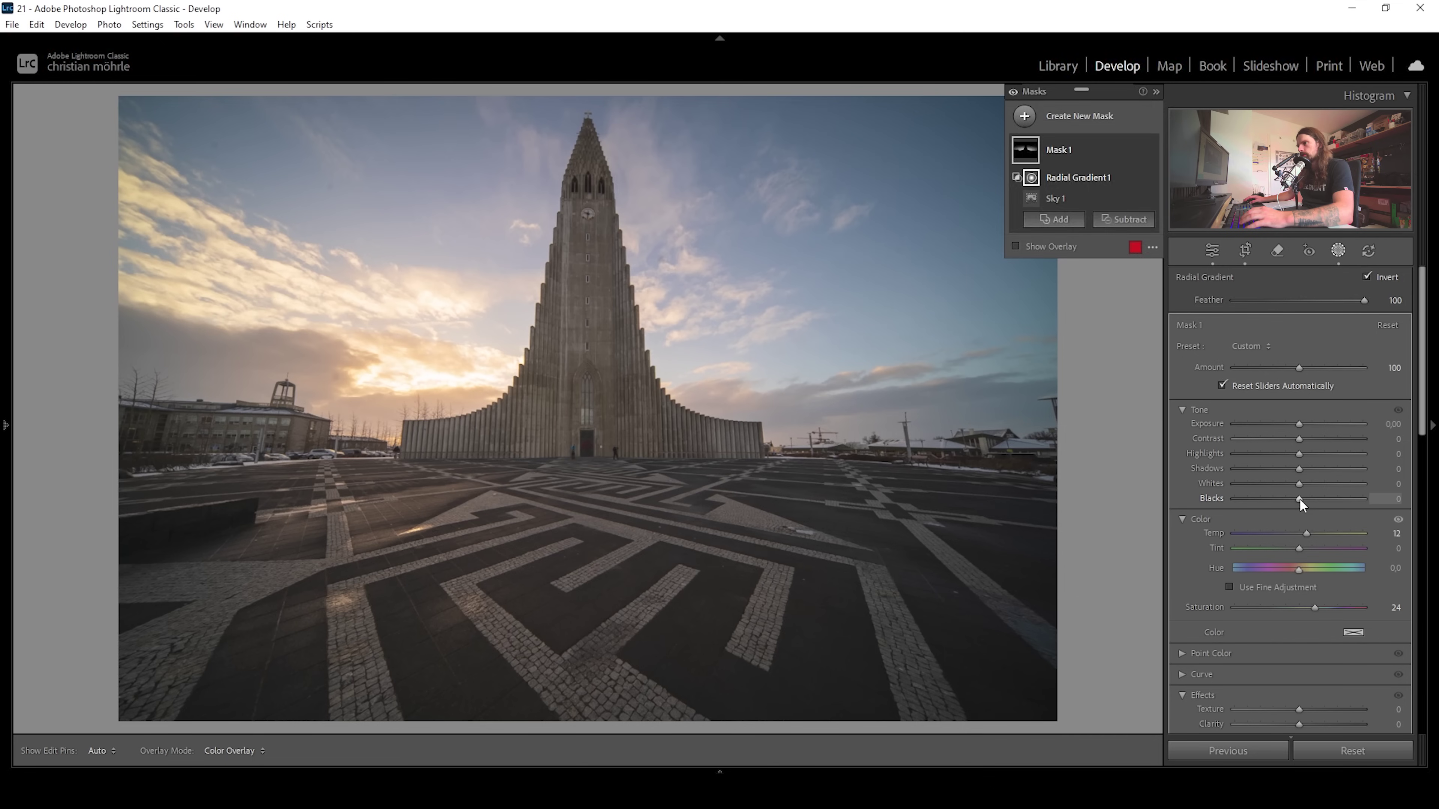
# - Set the horizon sky mask's Blacks to 43 and Exposure to 0.79
pyautogui.moveTo(1300, 498); pyautogui.dragTo(1302, 497)
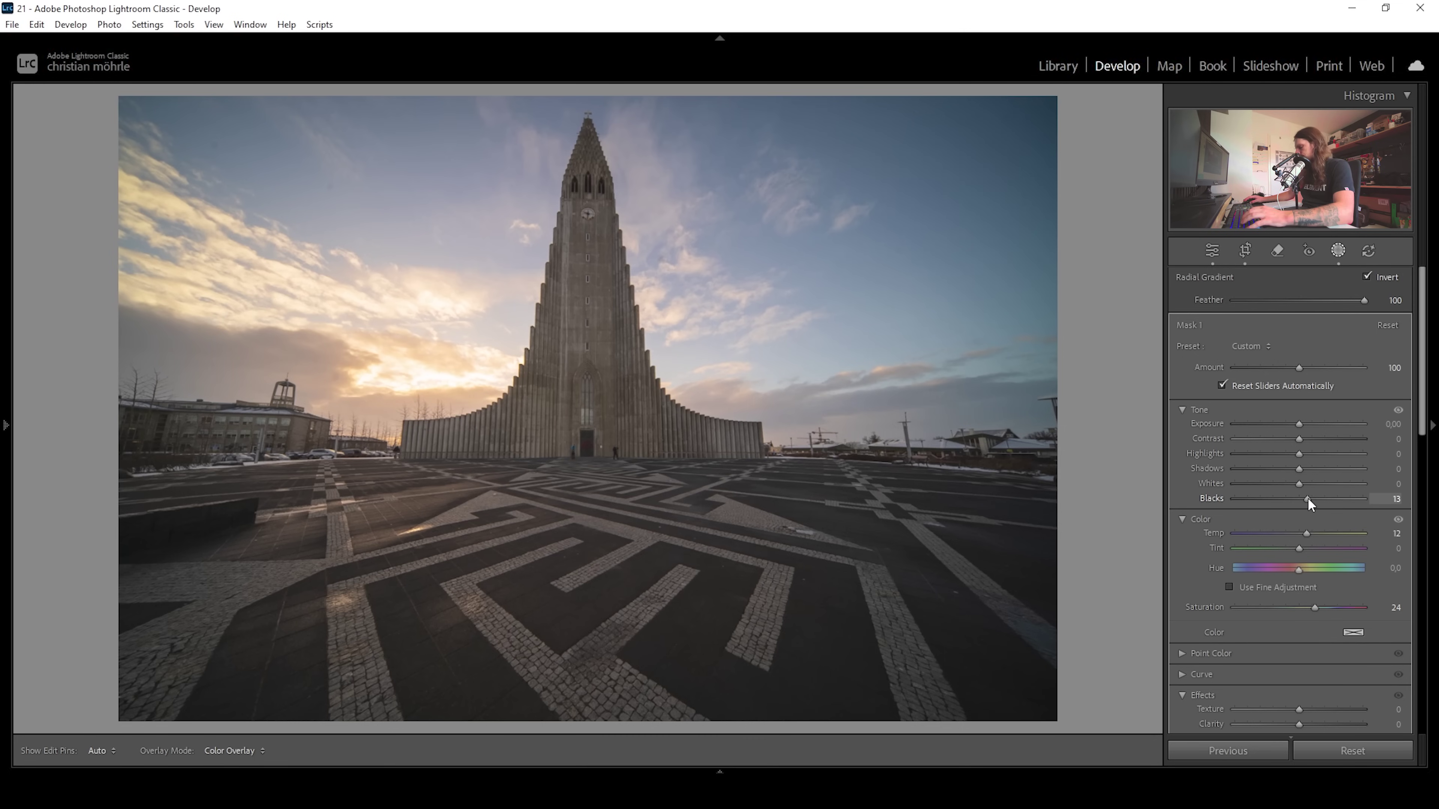
pyautogui.moveTo(1307, 497); pyautogui.dragTo(1326, 498)
pyautogui.moveTo(1299, 424); pyautogui.dragTo(1305, 423)
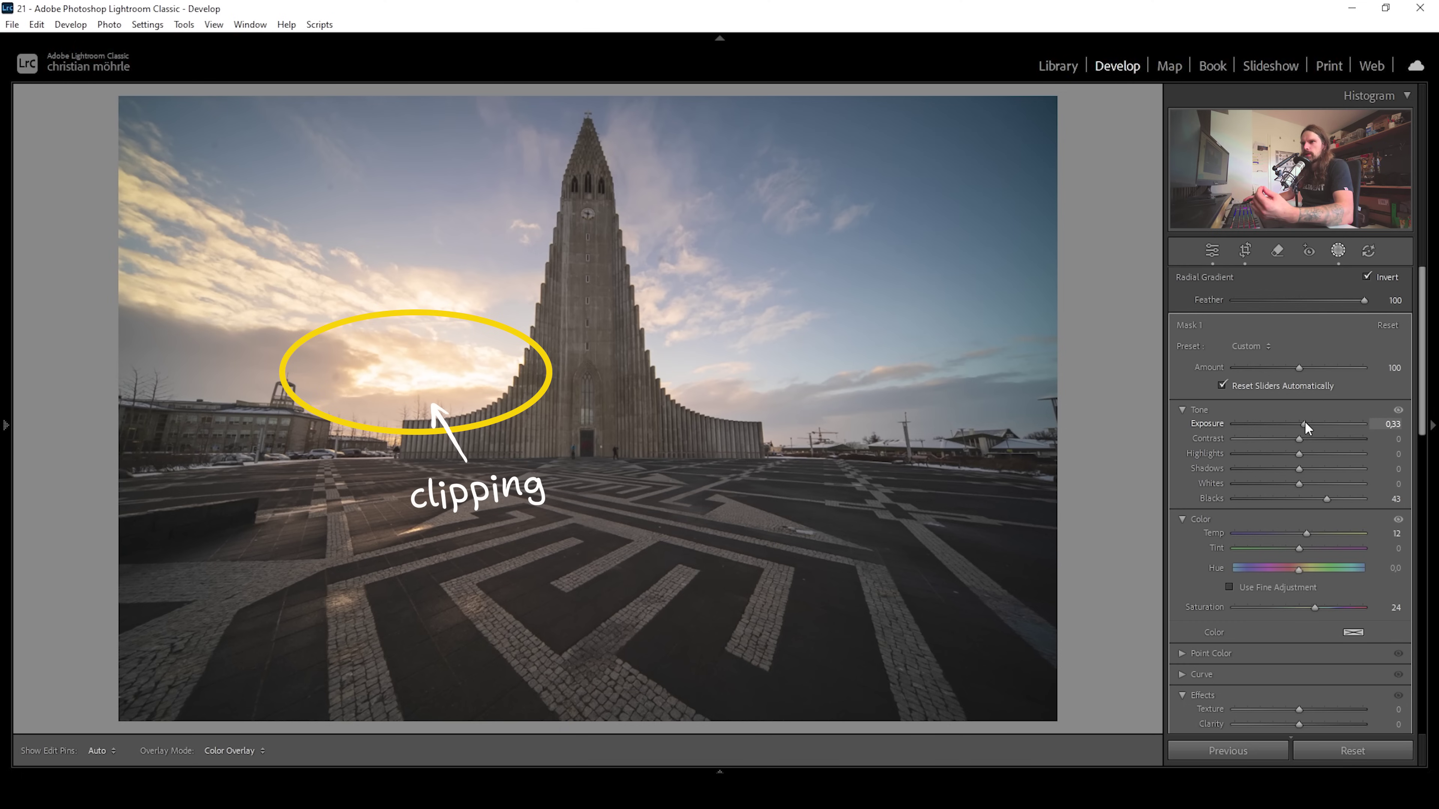
pyautogui.moveTo(1306, 423); pyautogui.dragTo(1309, 423)
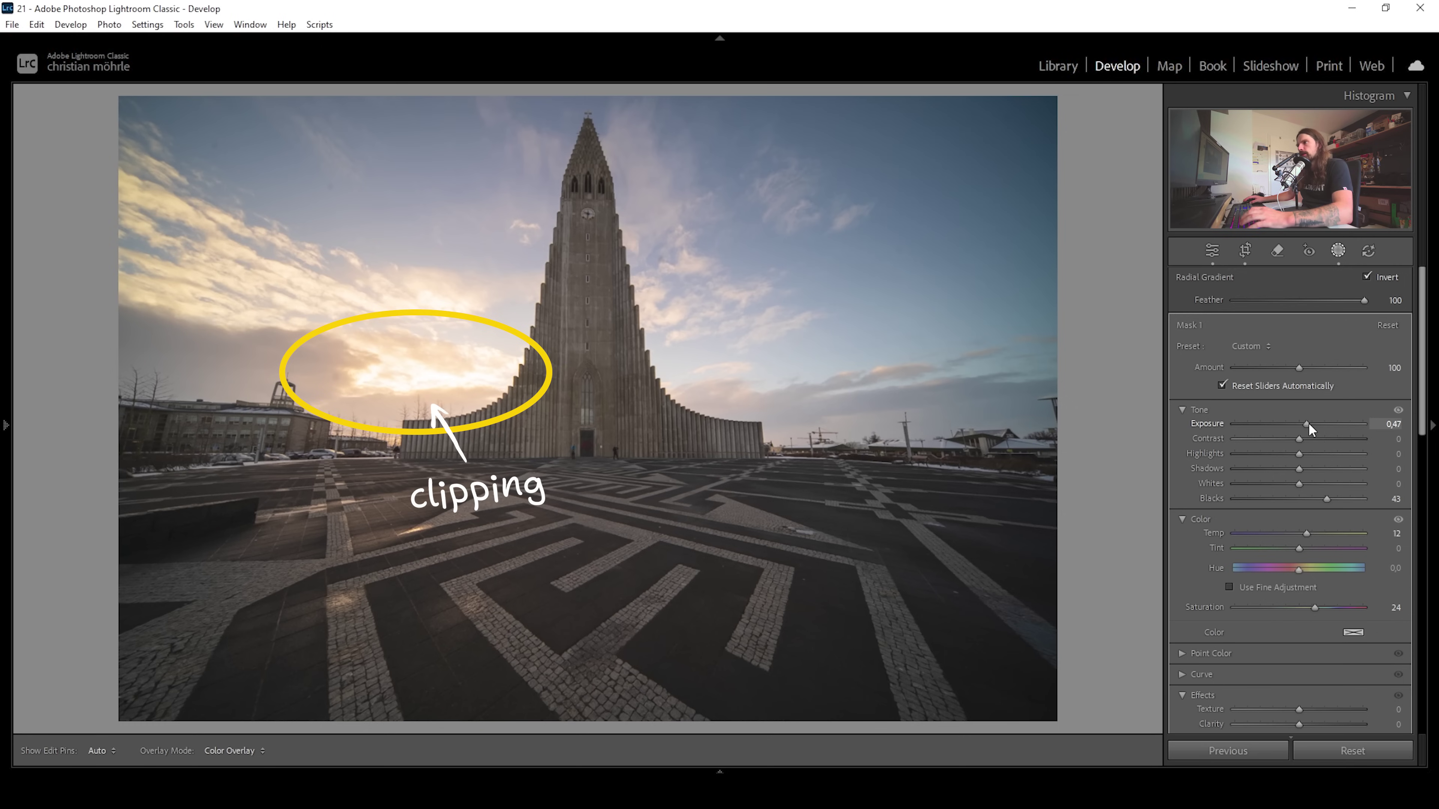
pyautogui.moveTo(1308, 422); pyautogui.dragTo(1313, 423)
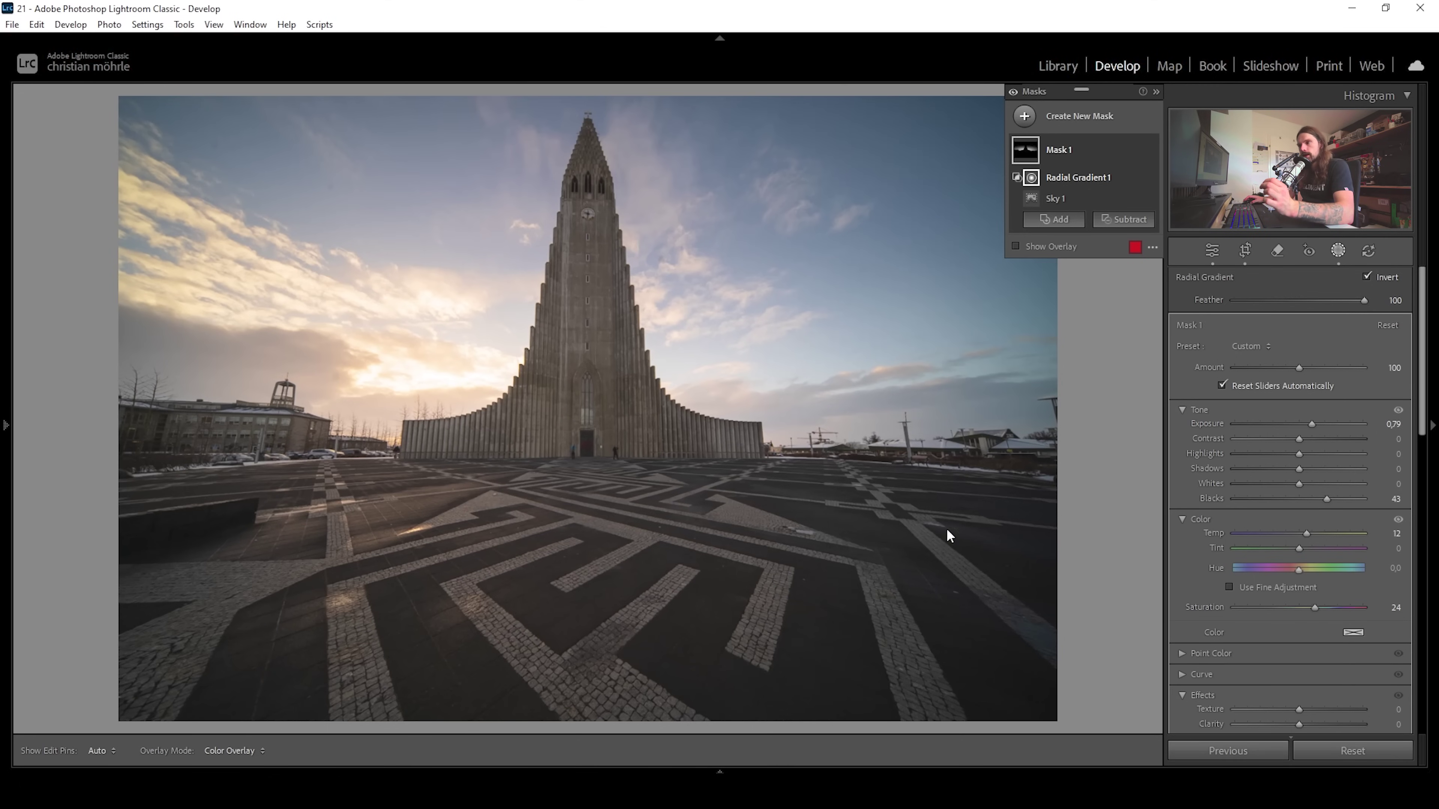
# - Tint the horizon sky mask orange with hue 26 and strengthen the tint's saturation beyond 50%
pyautogui.click(1353, 634)
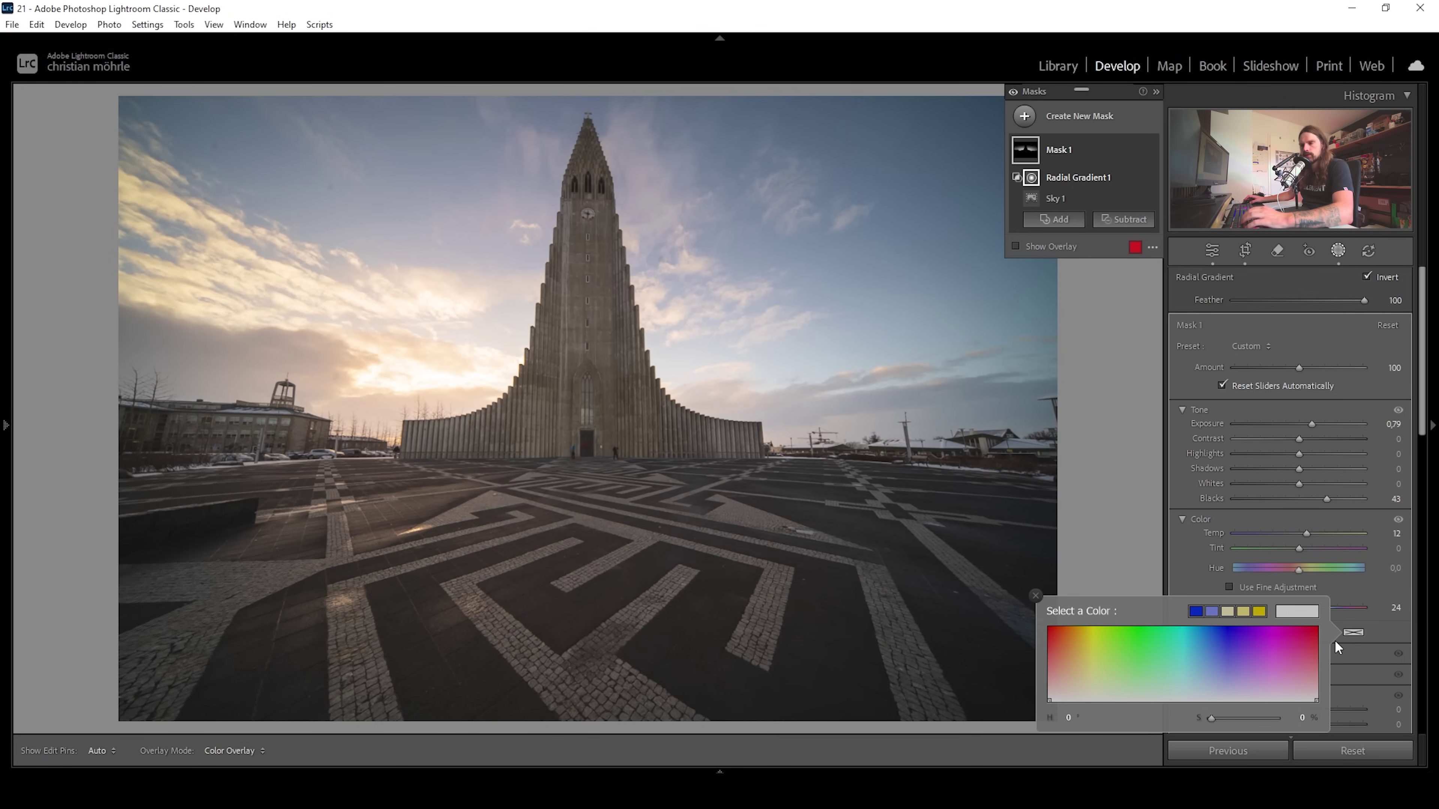
pyautogui.click(1064, 681)
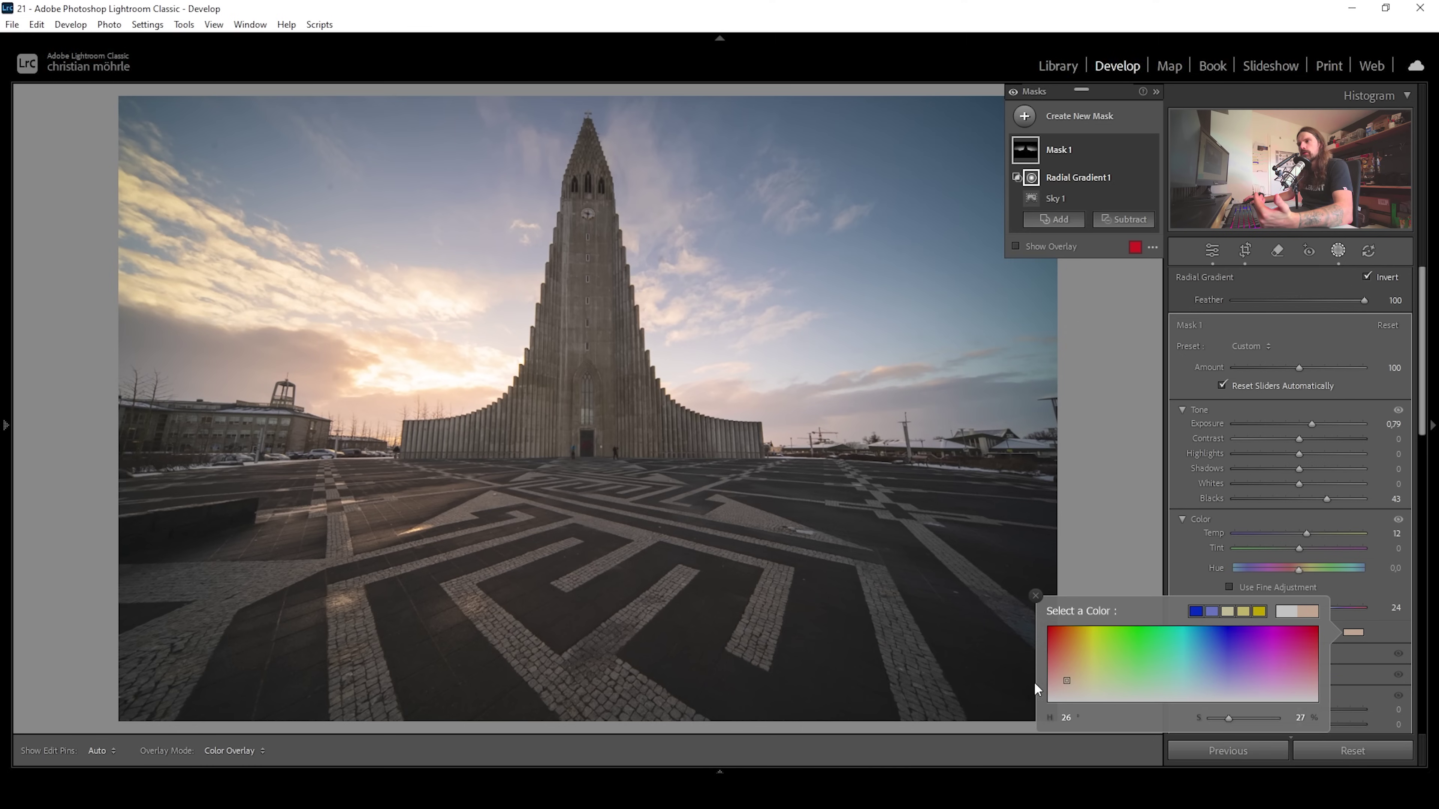
pyautogui.moveTo(1232, 720); pyautogui.dragTo(1248, 718)
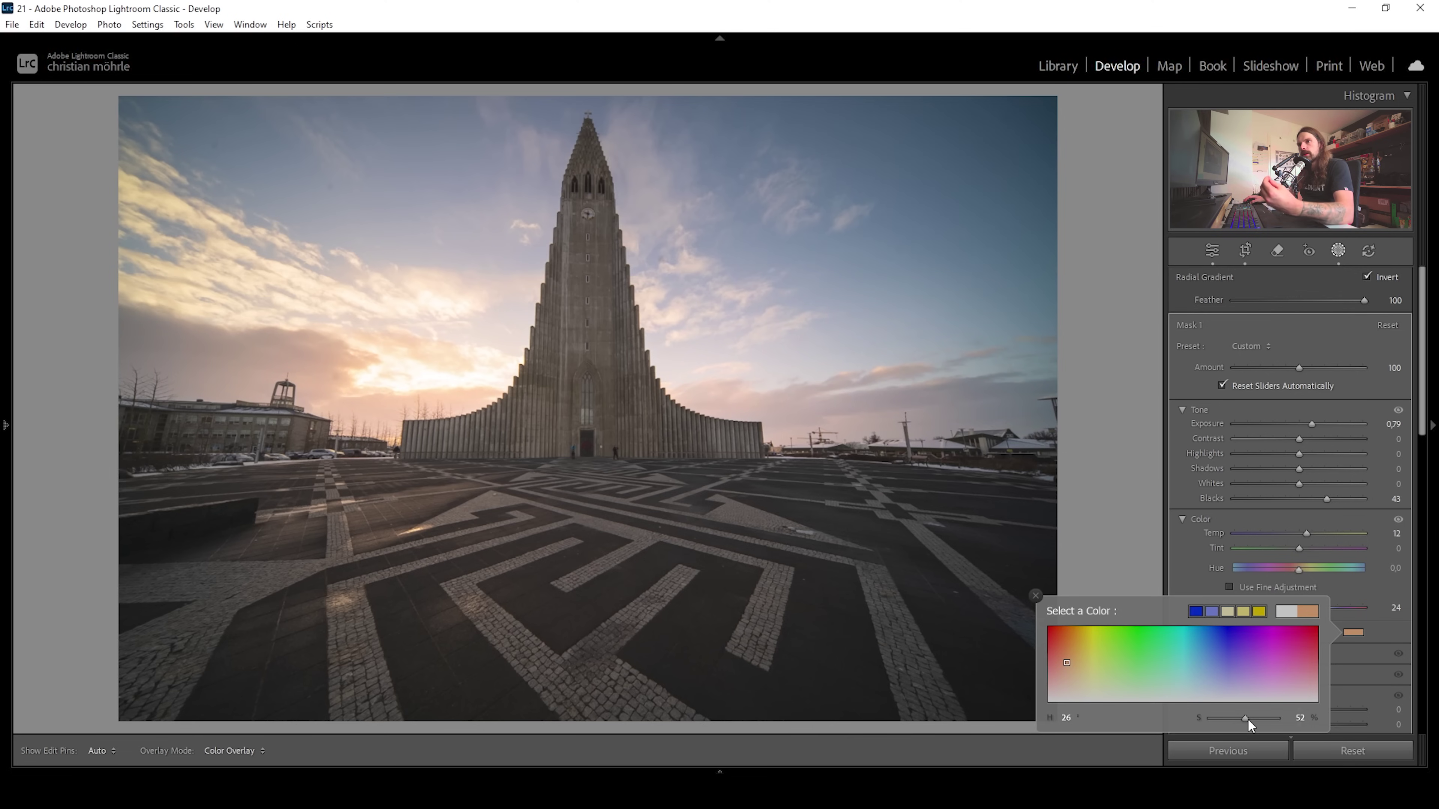
pyautogui.click(1250, 720)
pyautogui.click(1176, 569)
# - Hide and show Mask 1 to compare the sky without and with its adjustments
pyautogui.moveTo(1133, 150)
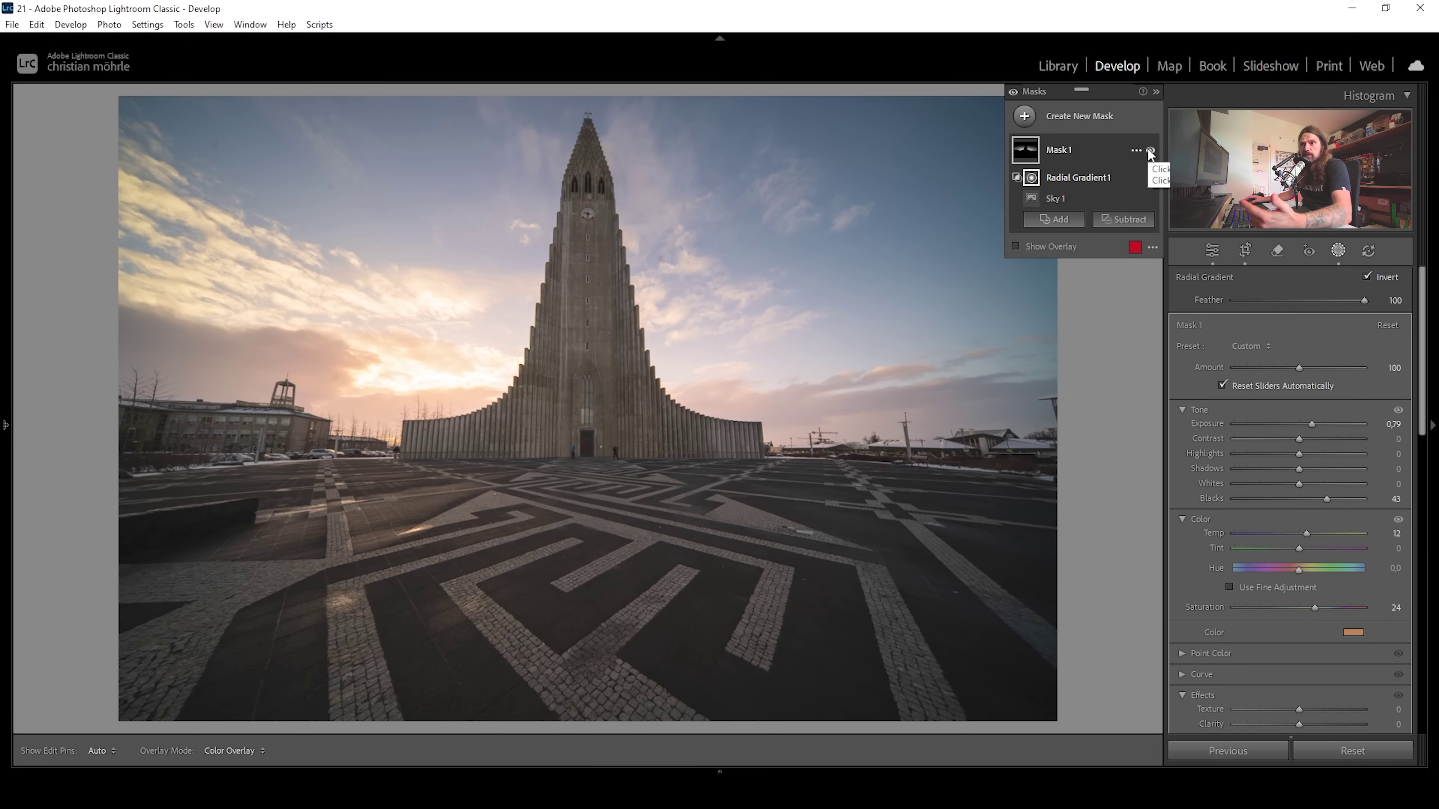
pyautogui.click(1148, 151)
pyautogui.click(1149, 152)
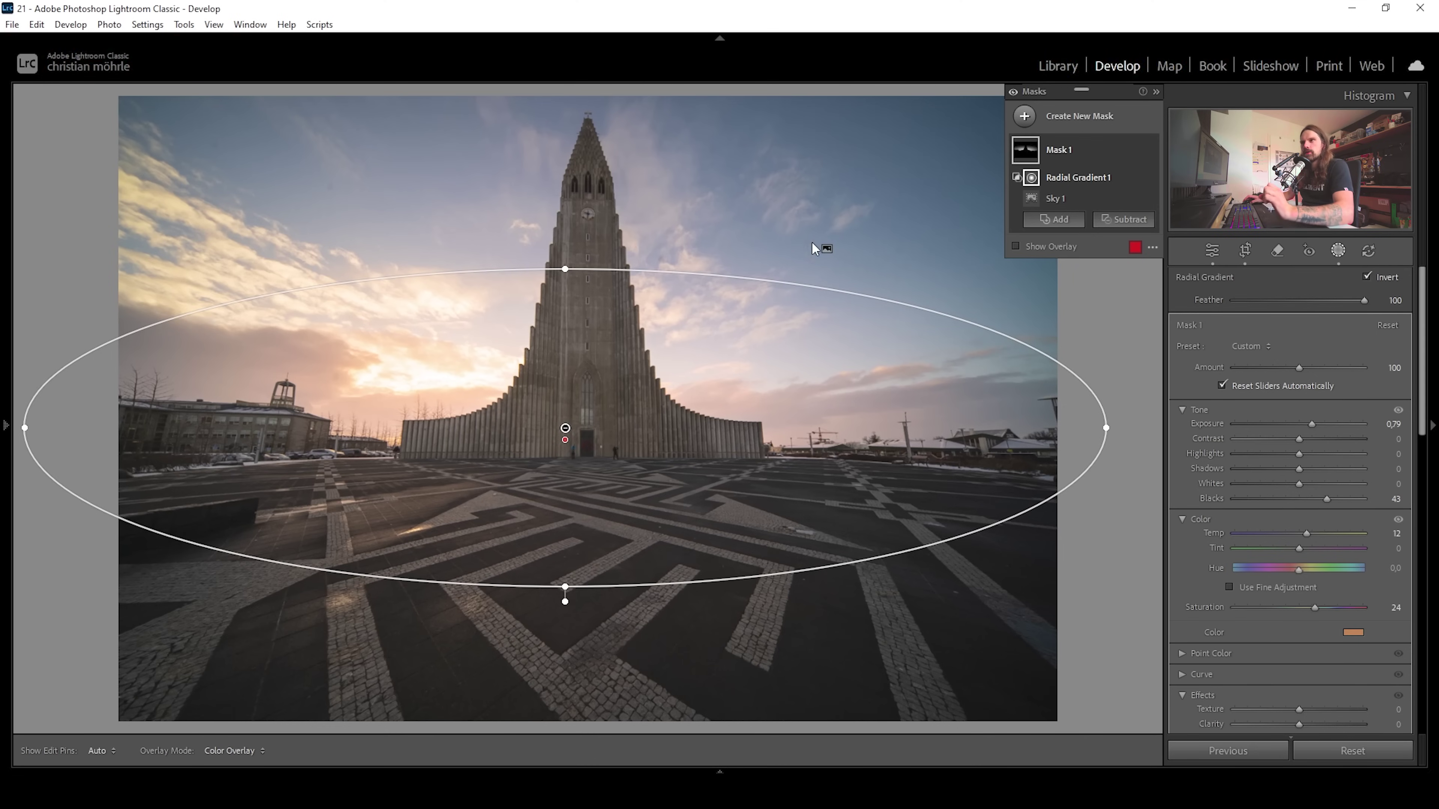
# - Create a Color Range mask sampled from the blue upper sky beside the spire and set Refine to 37
pyautogui.click(1024, 116)
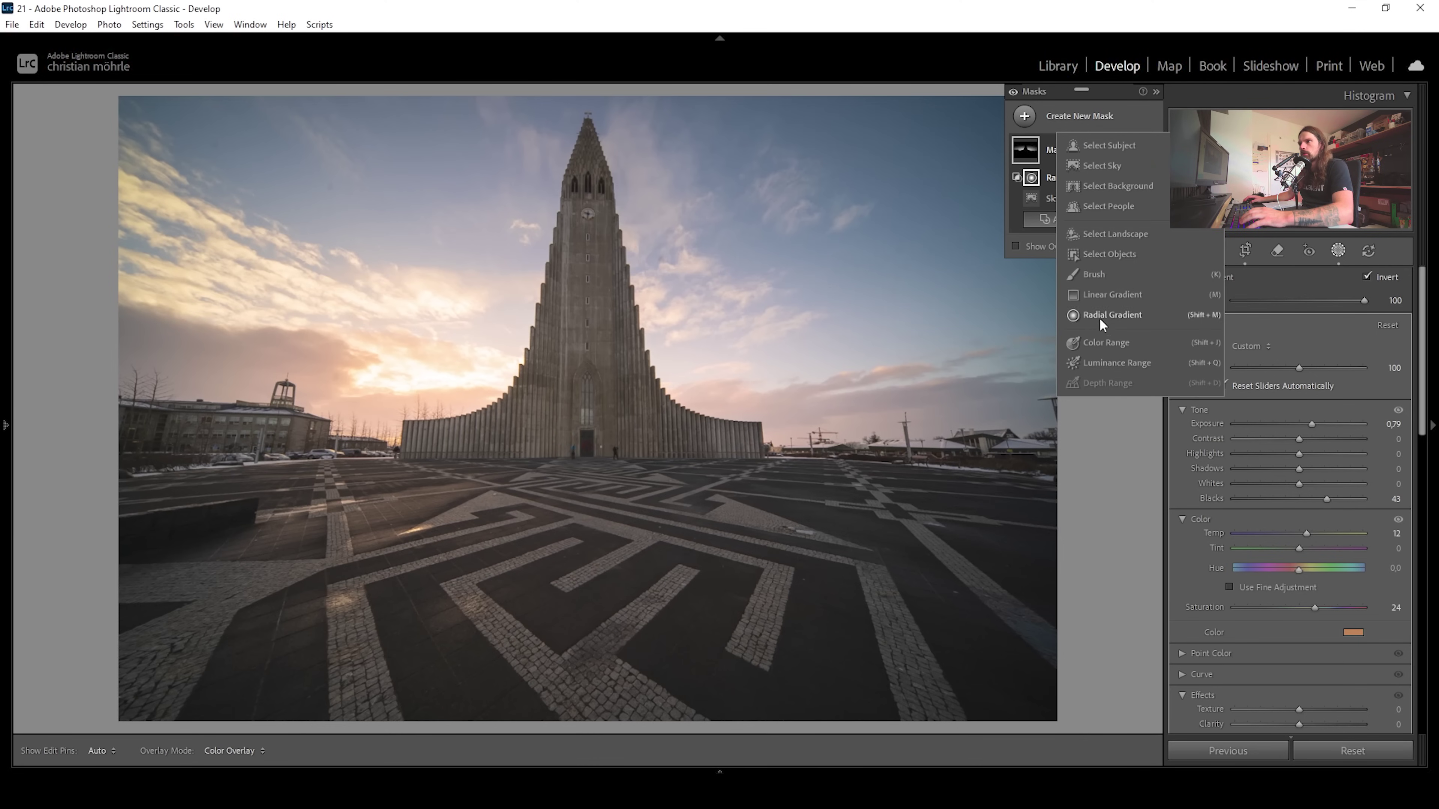
pyautogui.click(1105, 342)
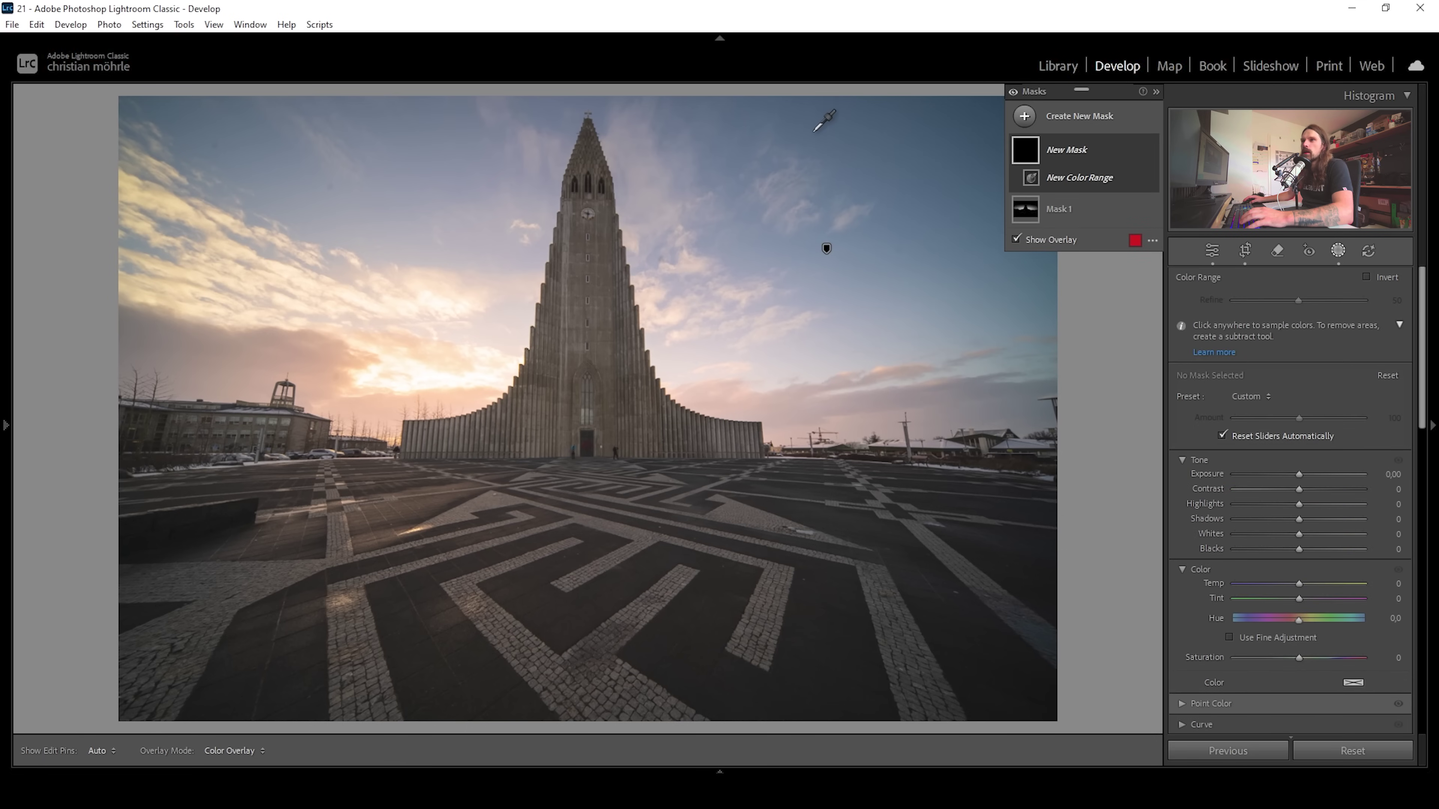
pyautogui.click(825, 136)
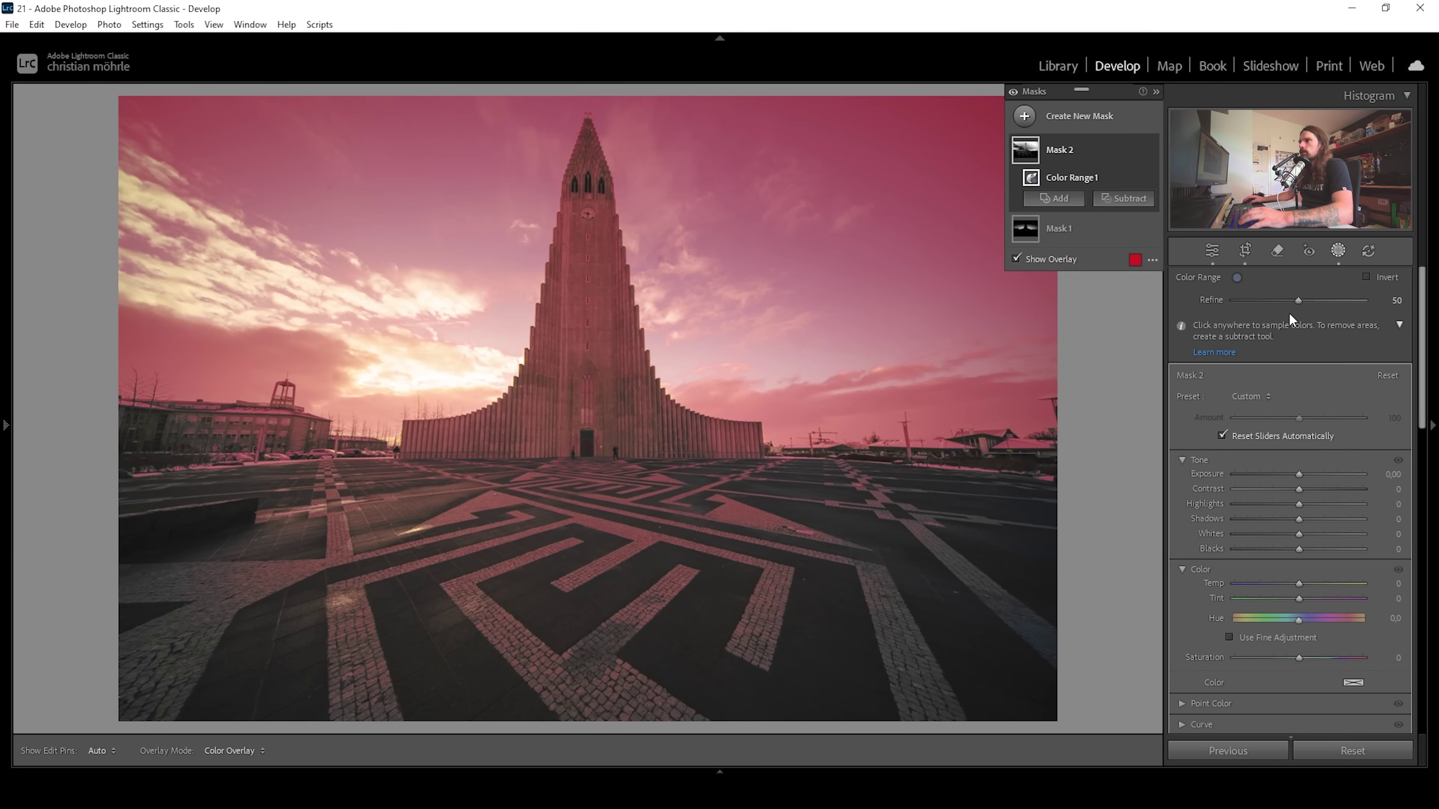
pyautogui.moveTo(1297, 300); pyautogui.dragTo(1281, 298)
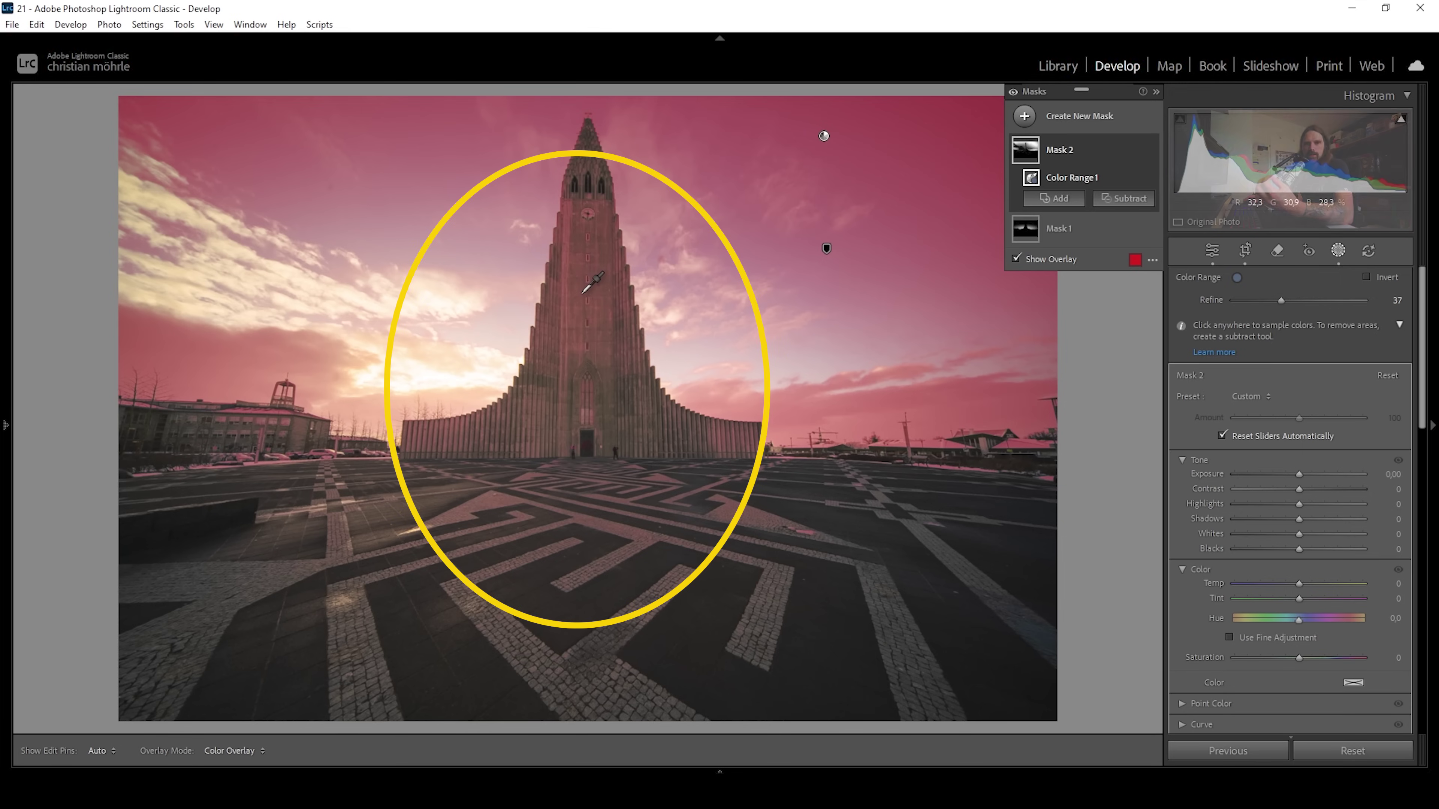
# - Intersect the blue Color Range mask with a sky selection to exclude the church and the ground
pyautogui.click(1137, 151)
pyautogui.moveTo(1178, 220)
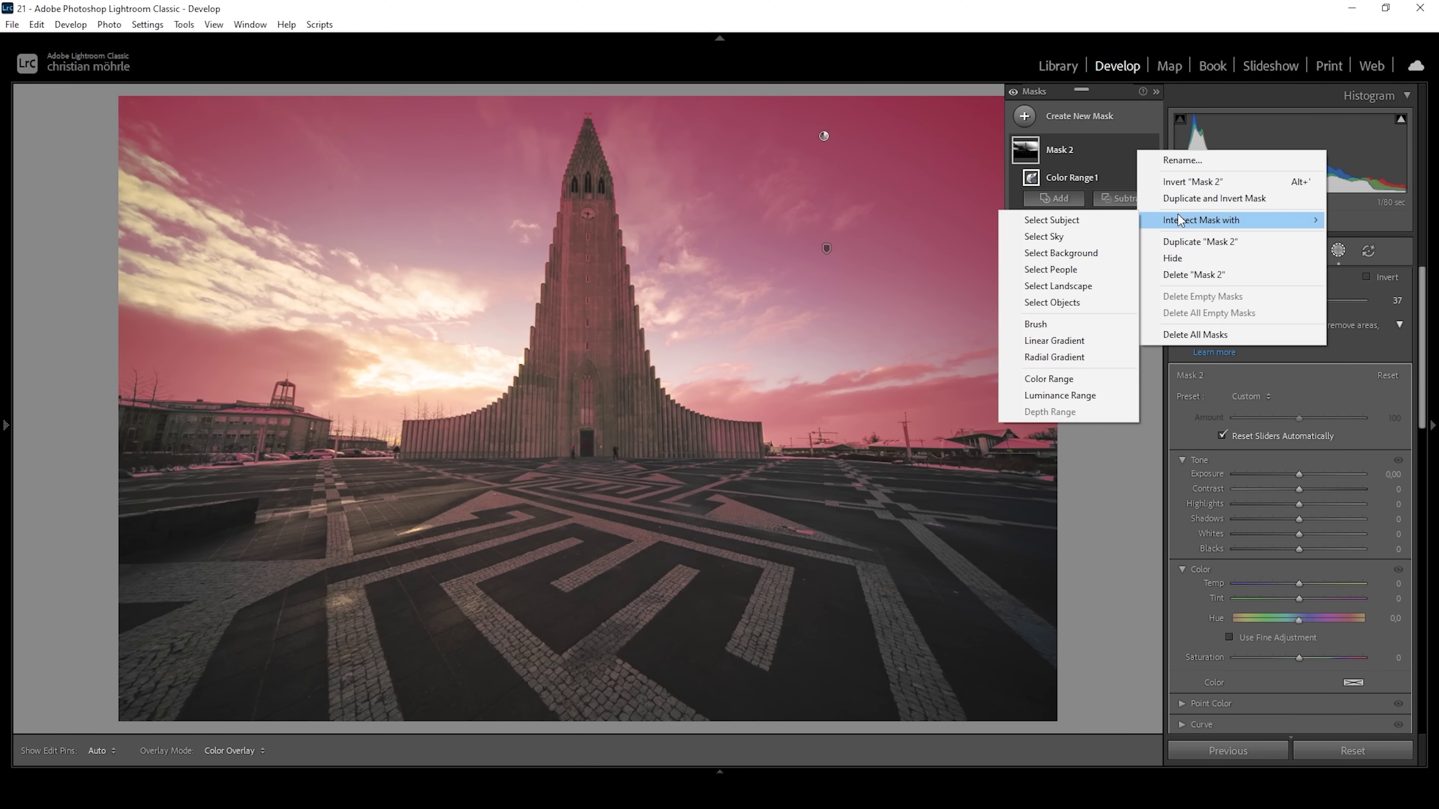
pyautogui.click(1082, 235)
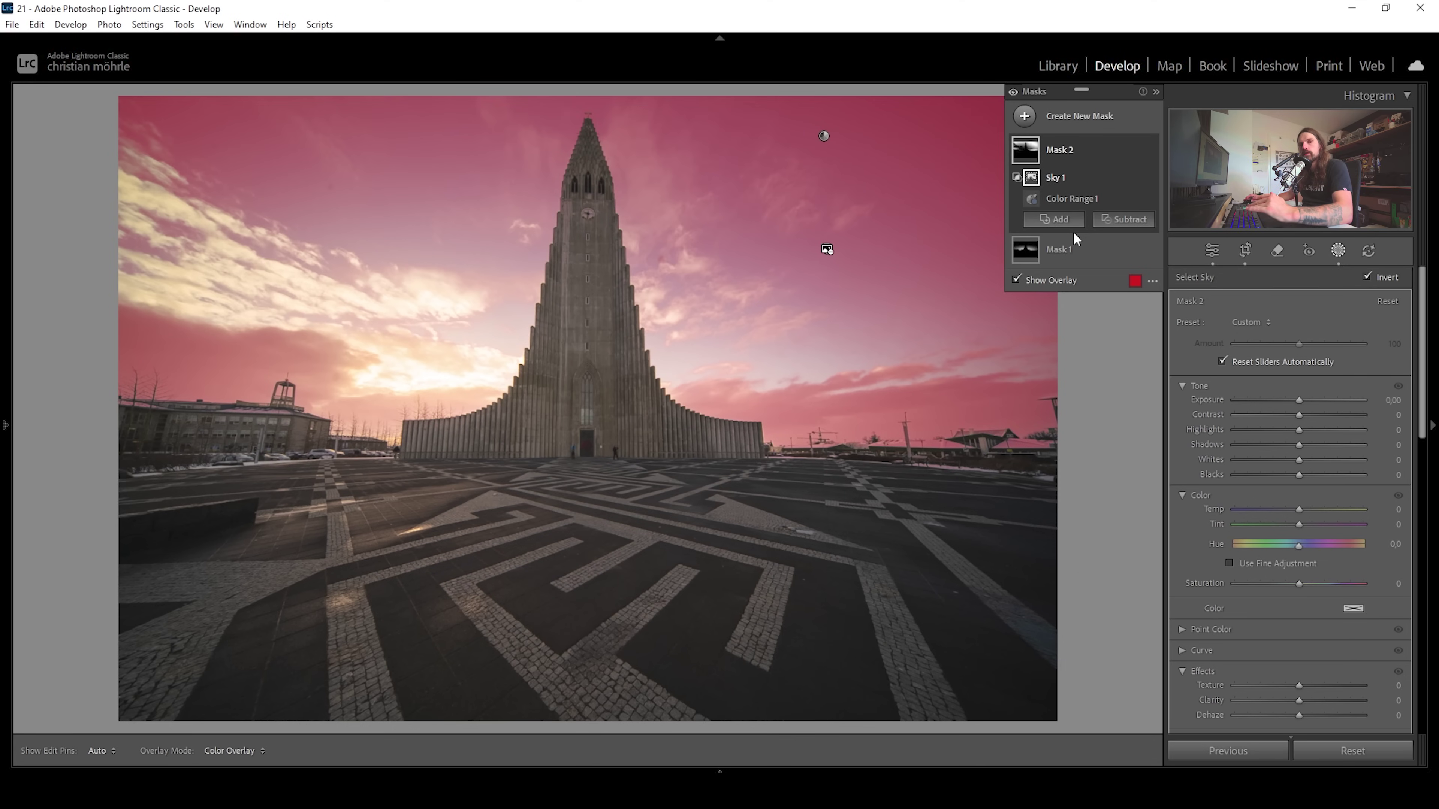
# - Subtract a linear gradient from the blue sky mask, running from the horizon up to the church spire
pyautogui.click(1119, 221)
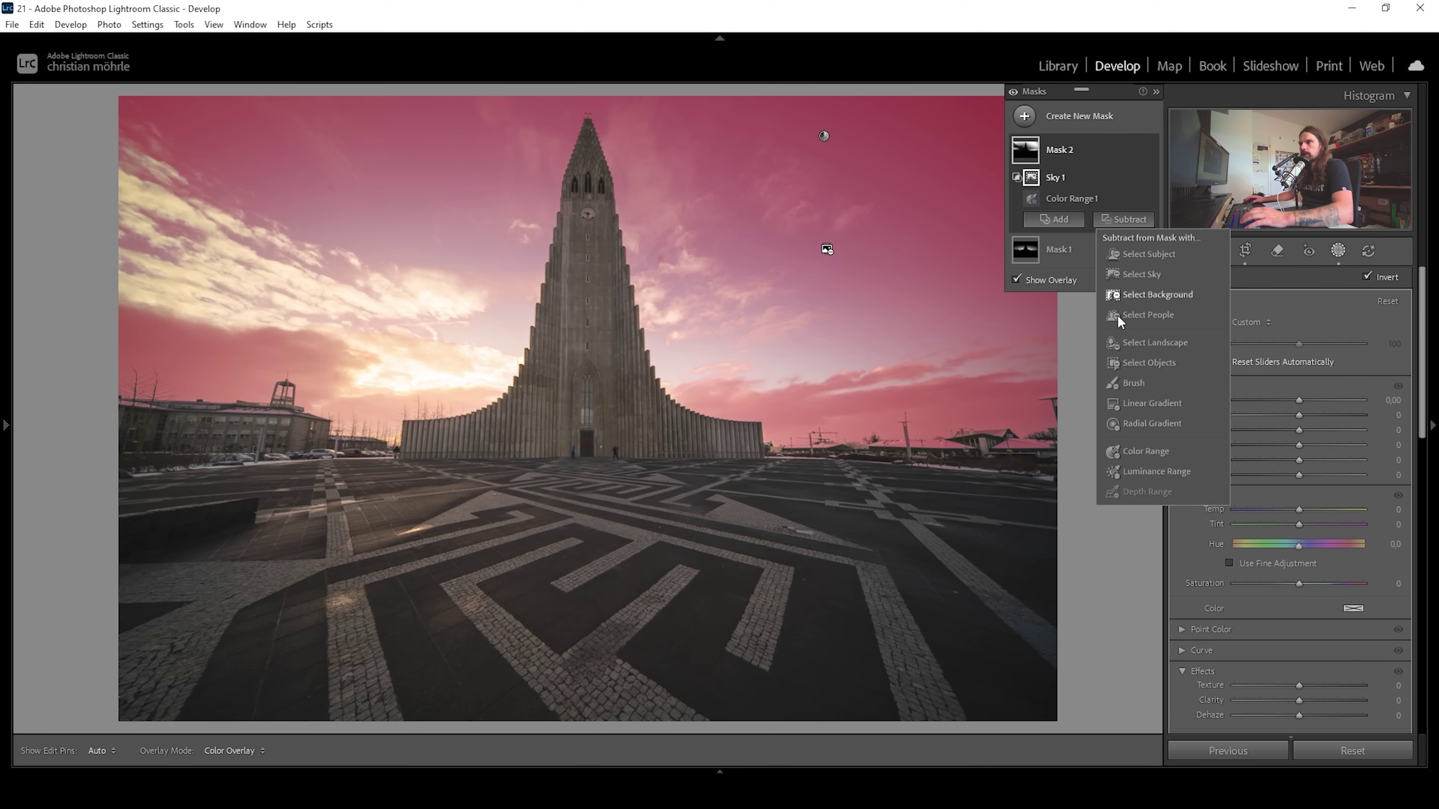
pyautogui.click(1139, 403)
pyautogui.moveTo(596, 457); pyautogui.dragTo(606, 138)
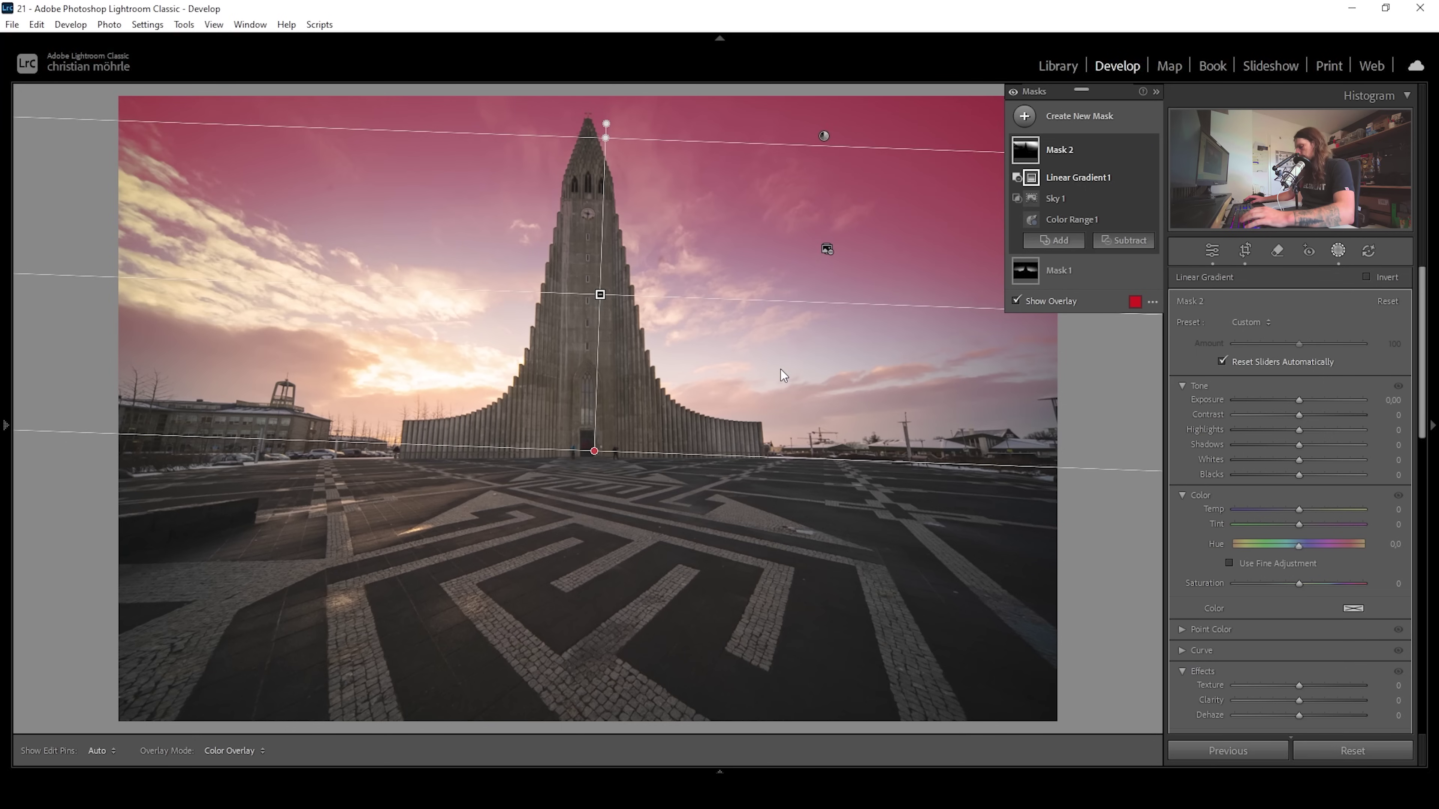
# - Darken the blue sky mask with exposure -0.23, contrast 17 and blacks -21
pyautogui.moveTo(1300, 399); pyautogui.dragTo(1310, 414)
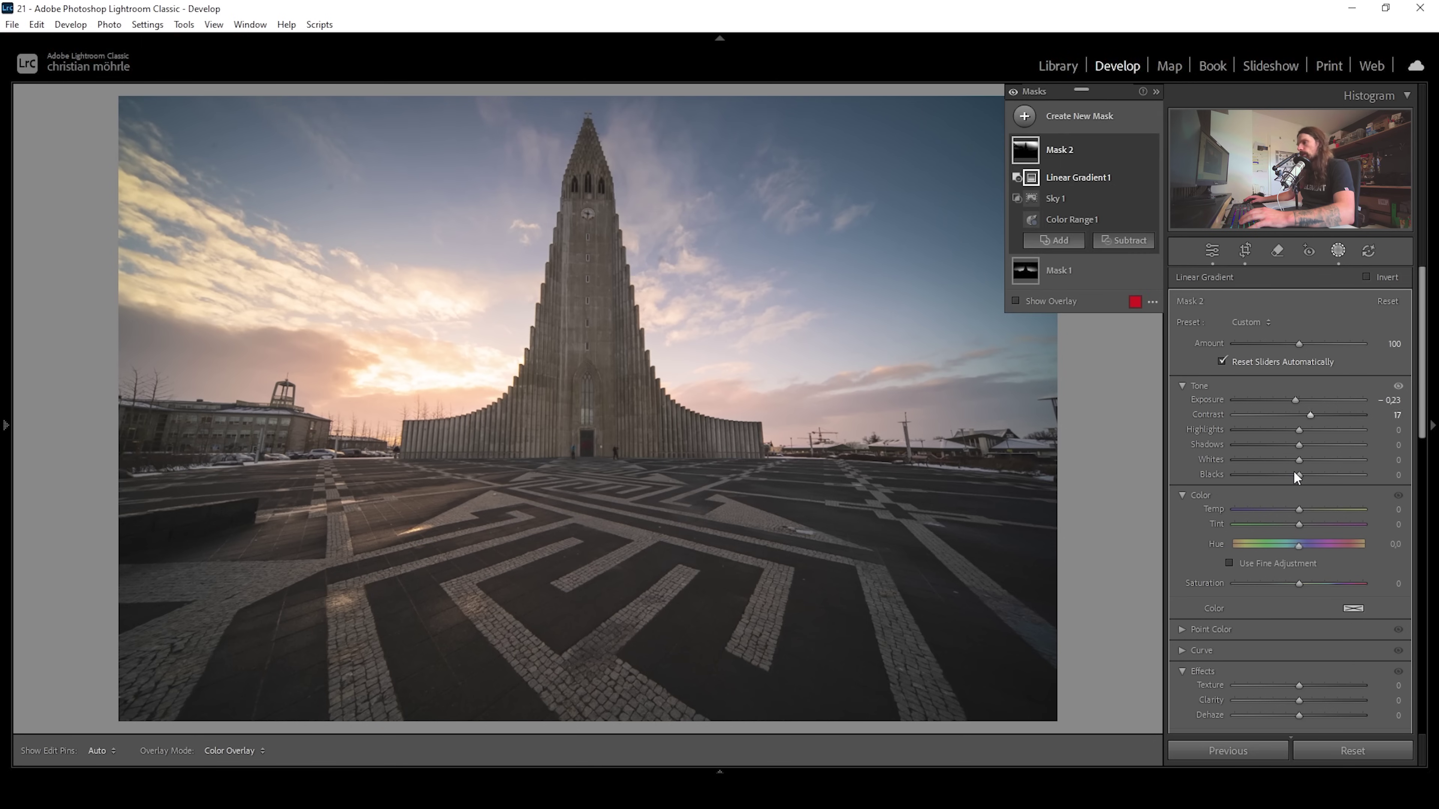
pyautogui.moveTo(1299, 476); pyautogui.dragTo(1285, 475)
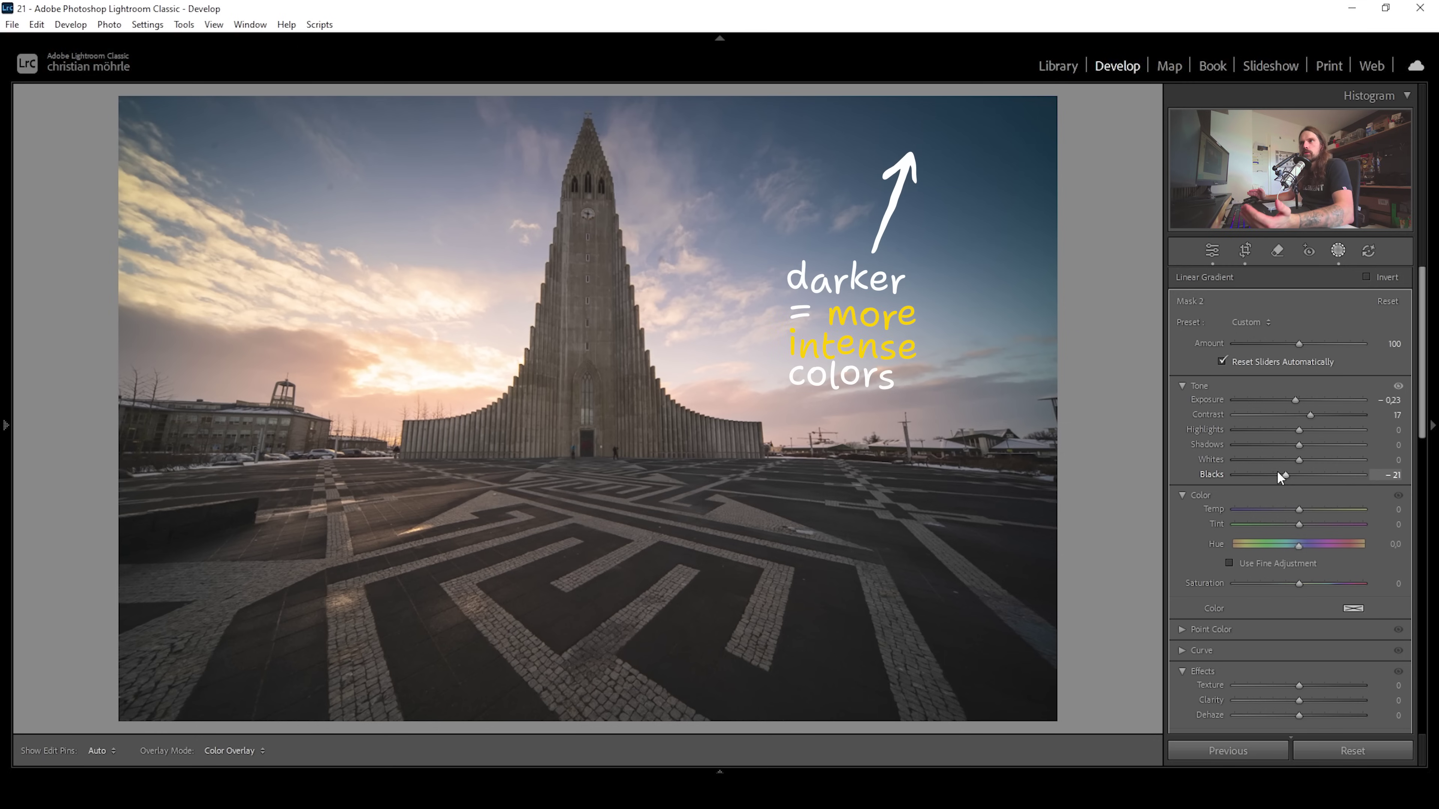
# - Create a subject mask of the church and brighten it with exposure 0.14 and whites 15
pyautogui.moveTo(771, 425)
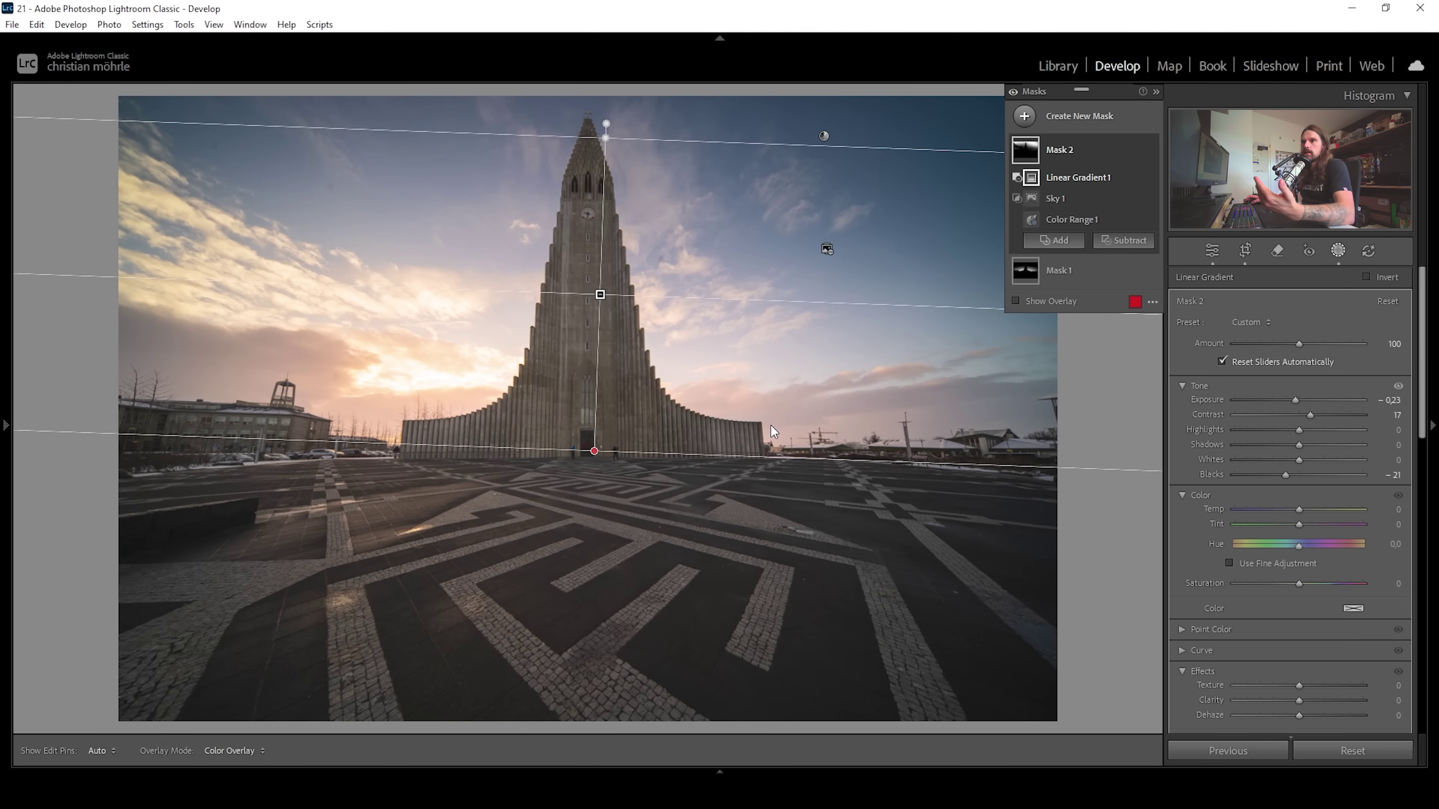
pyautogui.click(1024, 116)
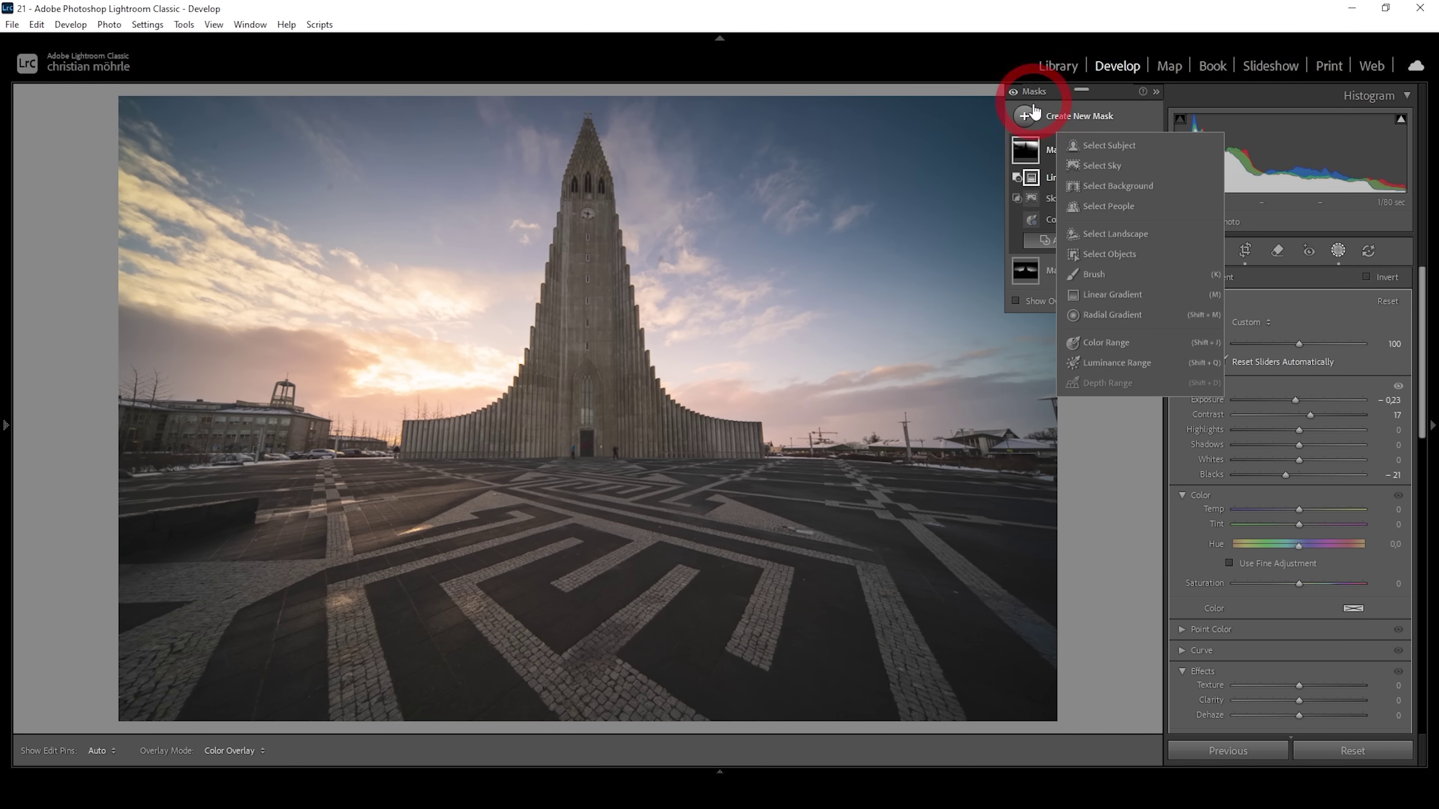
pyautogui.click(1115, 142)
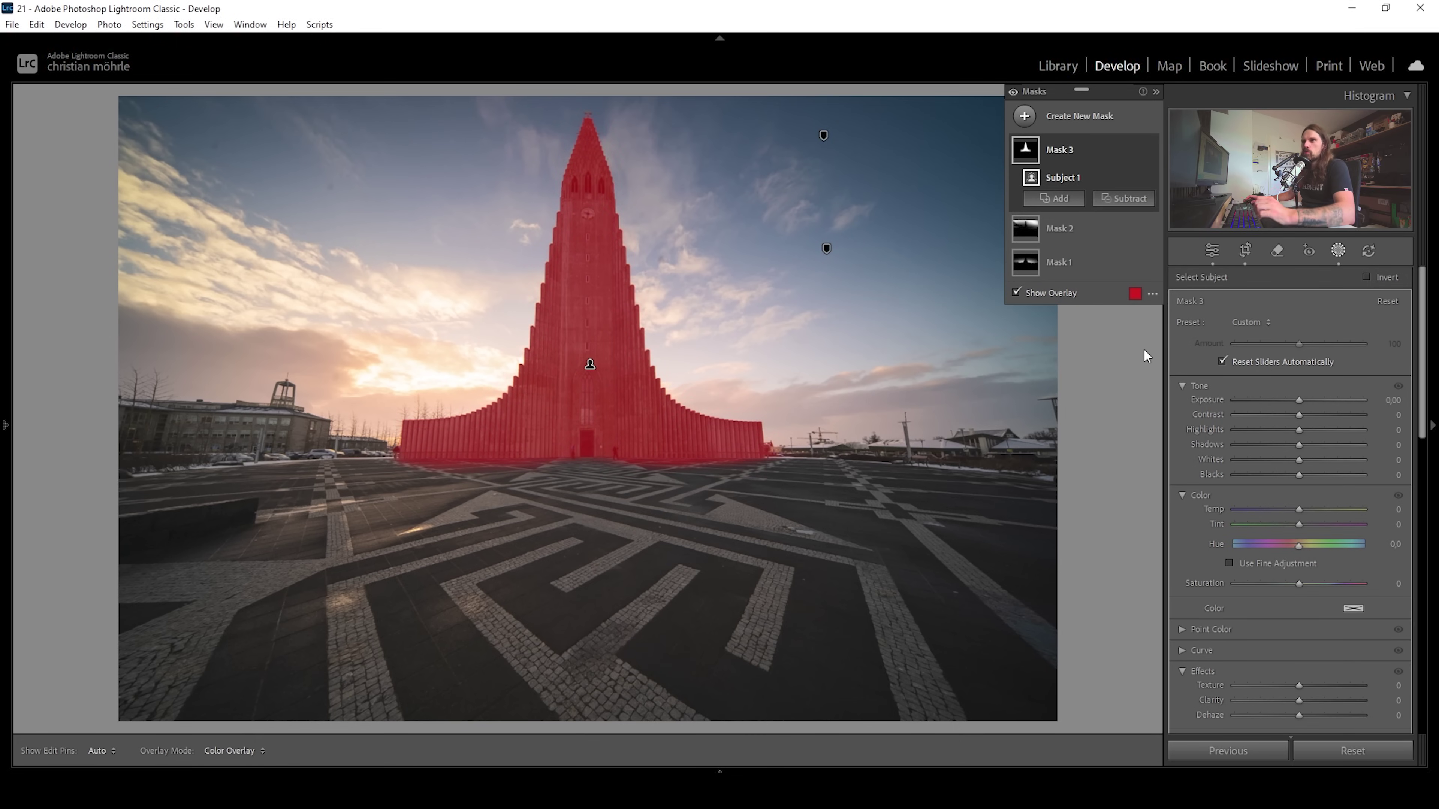
pyautogui.moveTo(1300, 400); pyautogui.dragTo(1301, 399)
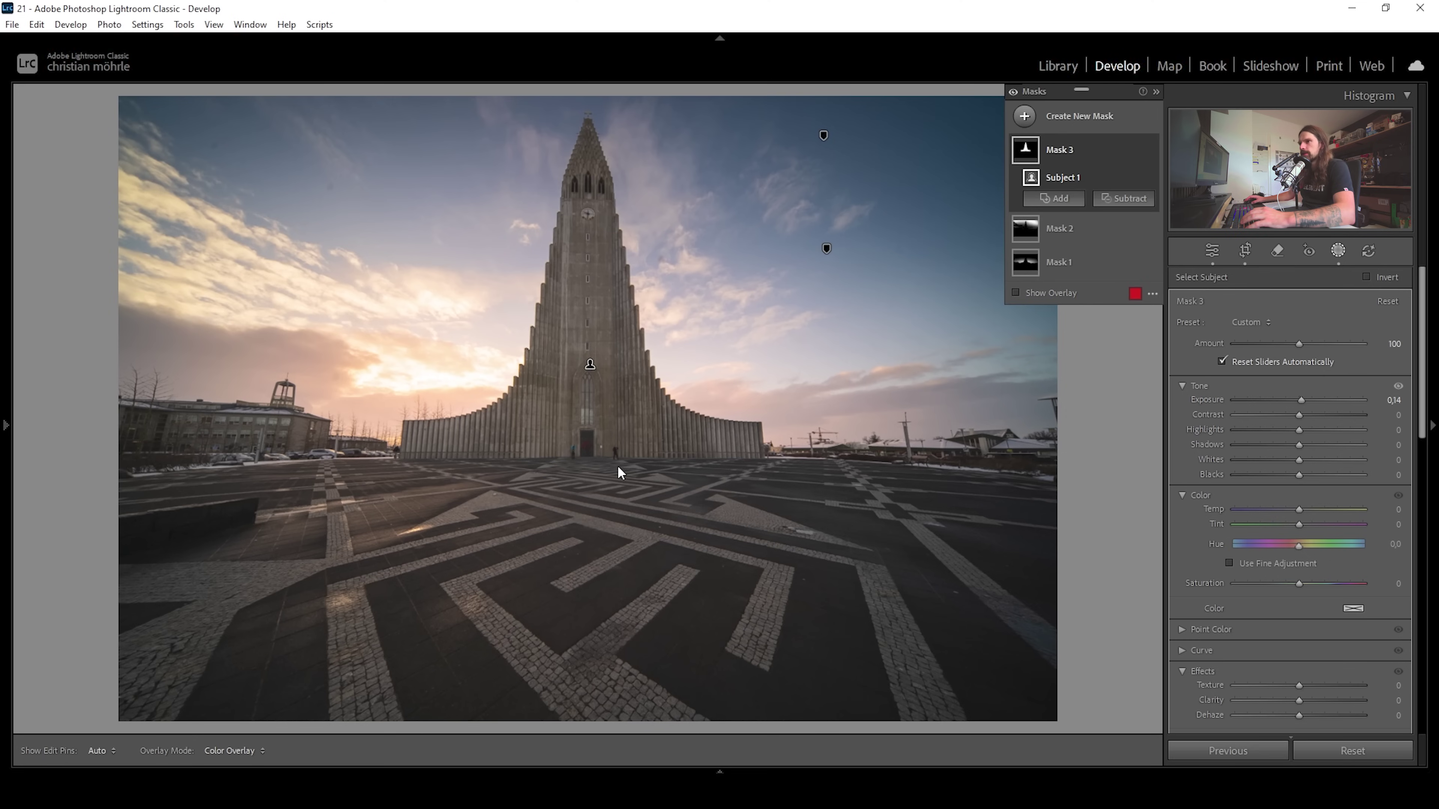
pyautogui.moveTo(1300, 461); pyautogui.dragTo(1304, 460)
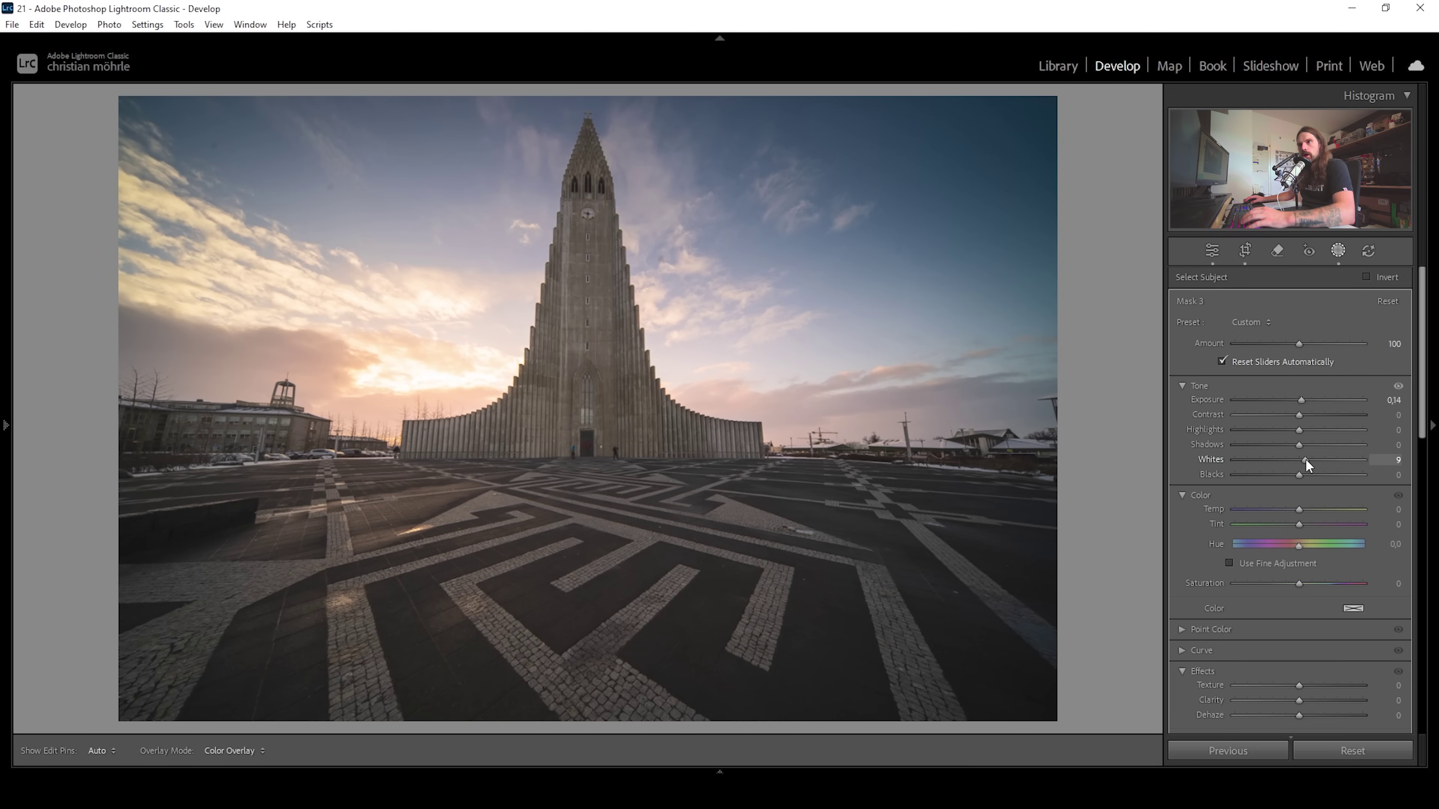
pyautogui.moveTo(1305, 459); pyautogui.dragTo(1305, 459)
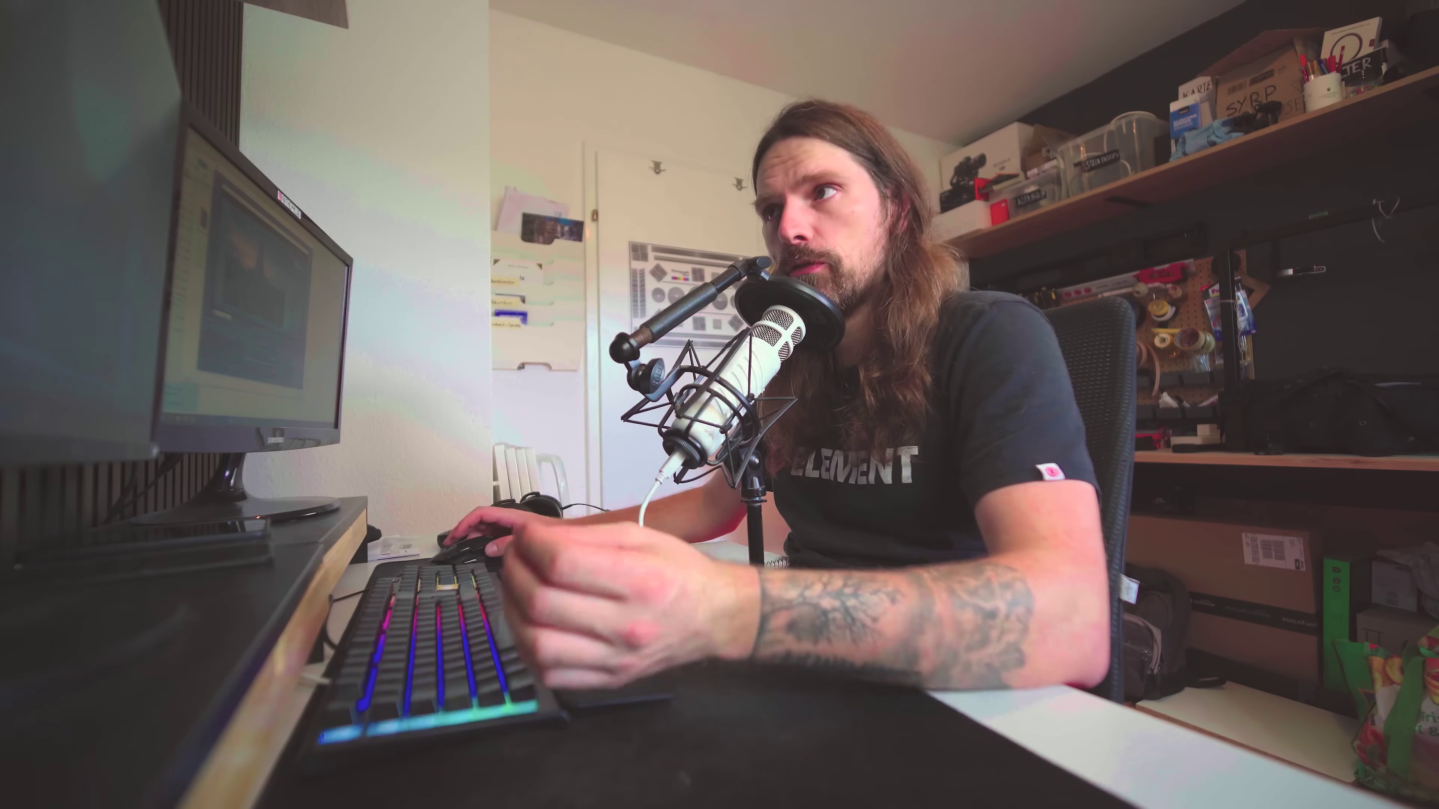
# - Create a wide radial gradient mask centred on the church entrance, covering the church base and the square in front
pyautogui.click(1033, 112)
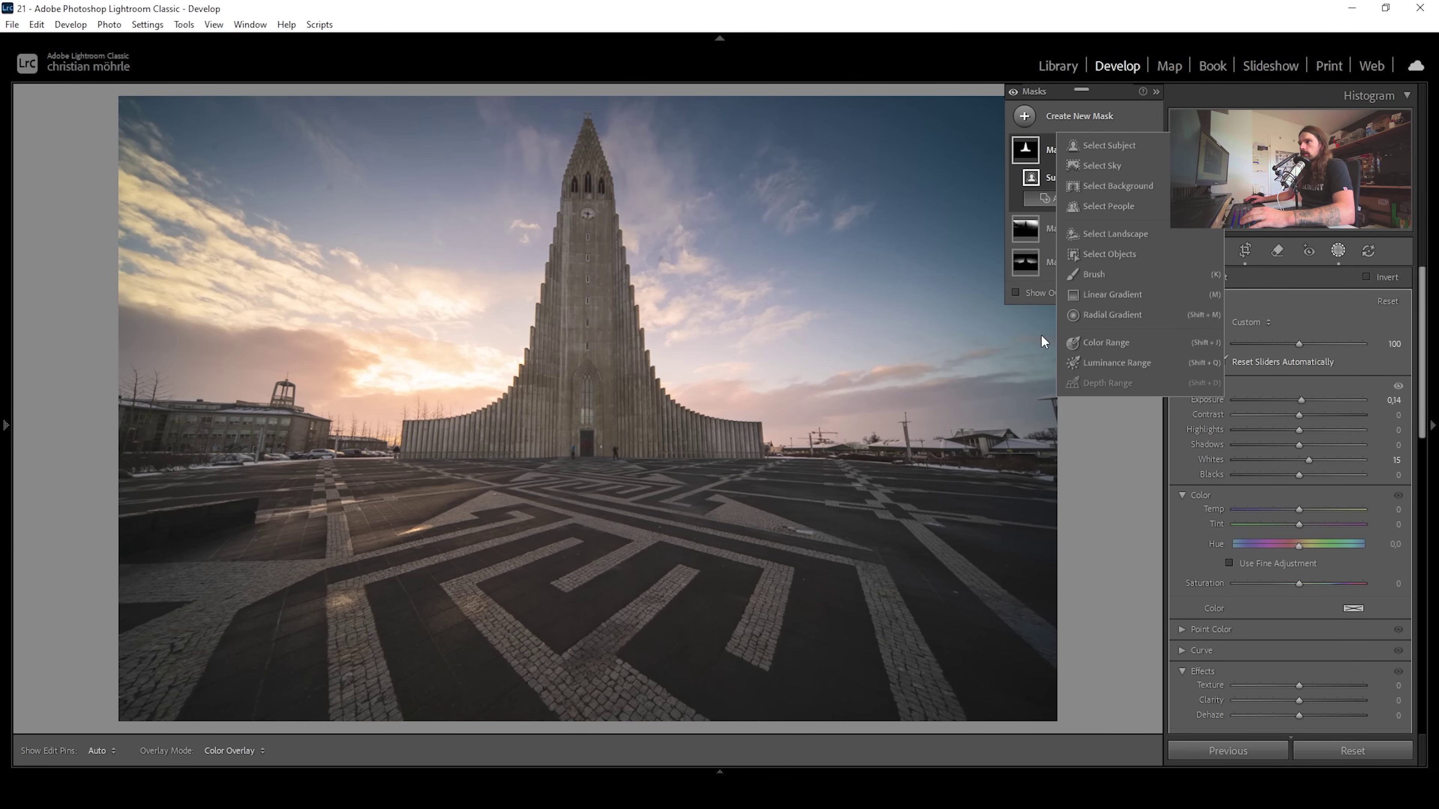
pyautogui.click(1091, 315)
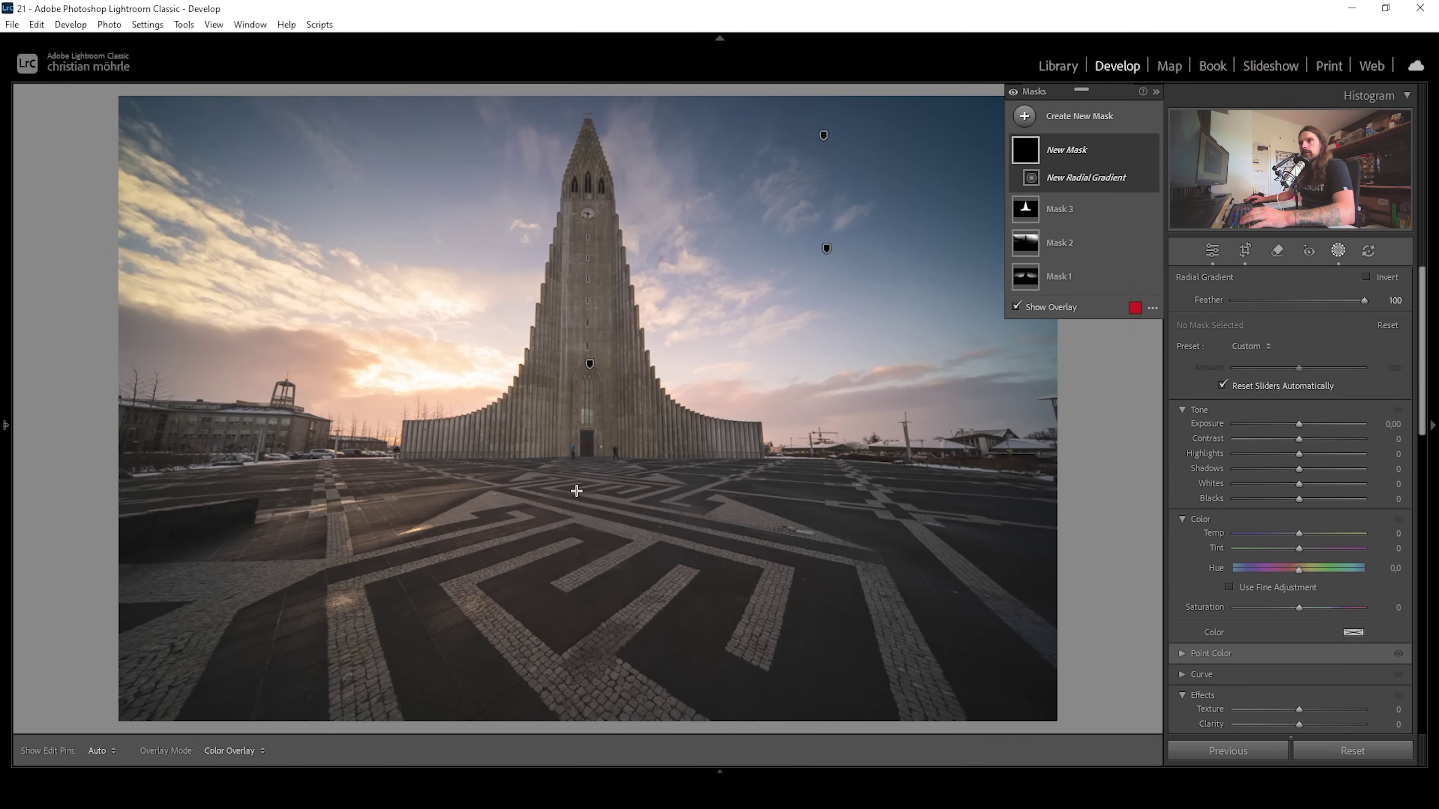
pyautogui.moveTo(641, 506); pyautogui.dragTo(931, 552)
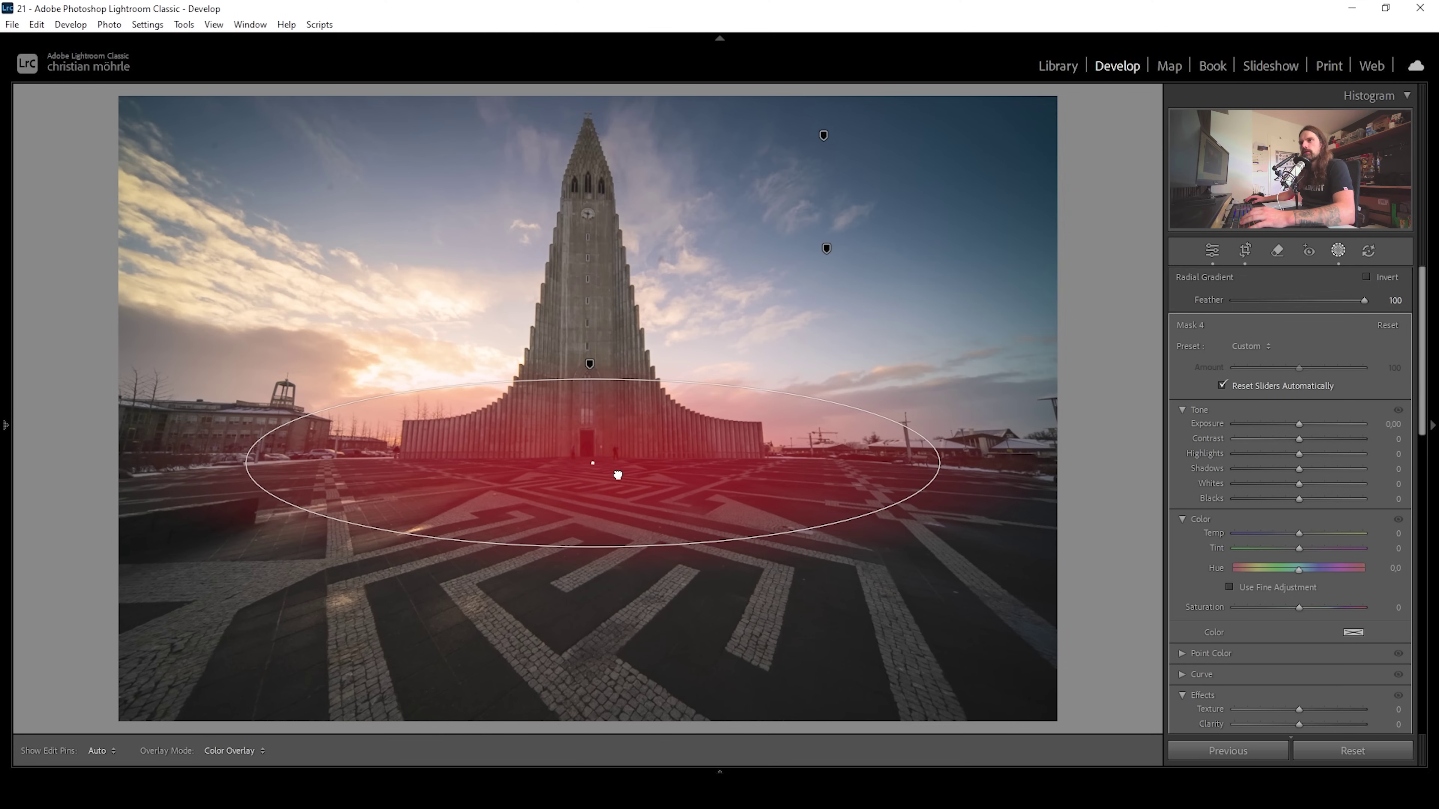
pyautogui.moveTo(711, 456); pyautogui.dragTo(710, 452)
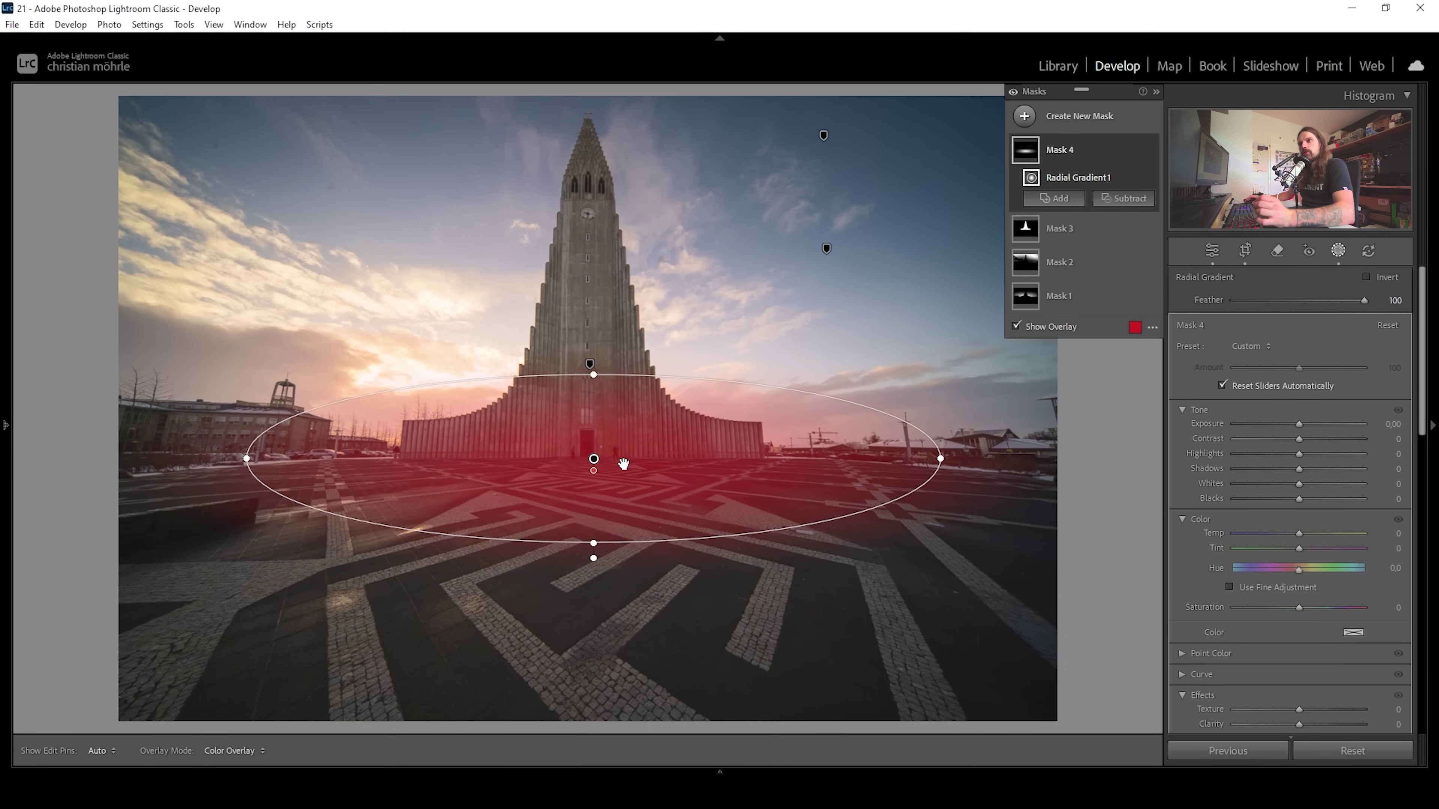
# - Subtract a very narrow linear gradient at the horizon from the radial mask so only the ground is covered
pyautogui.click(1119, 199)
pyautogui.click(1153, 382)
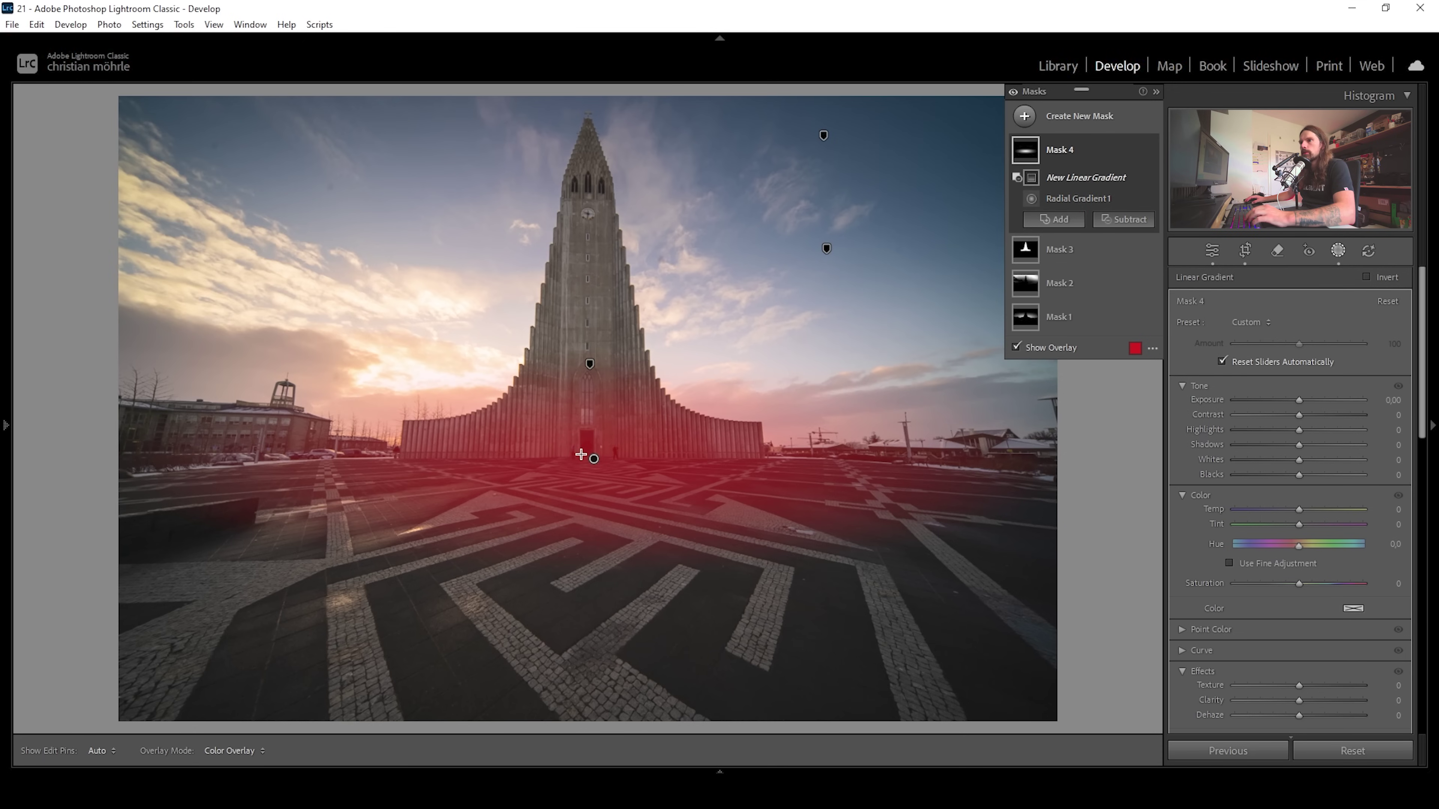
pyautogui.moveTo(581, 455); pyautogui.dragTo(581, 460)
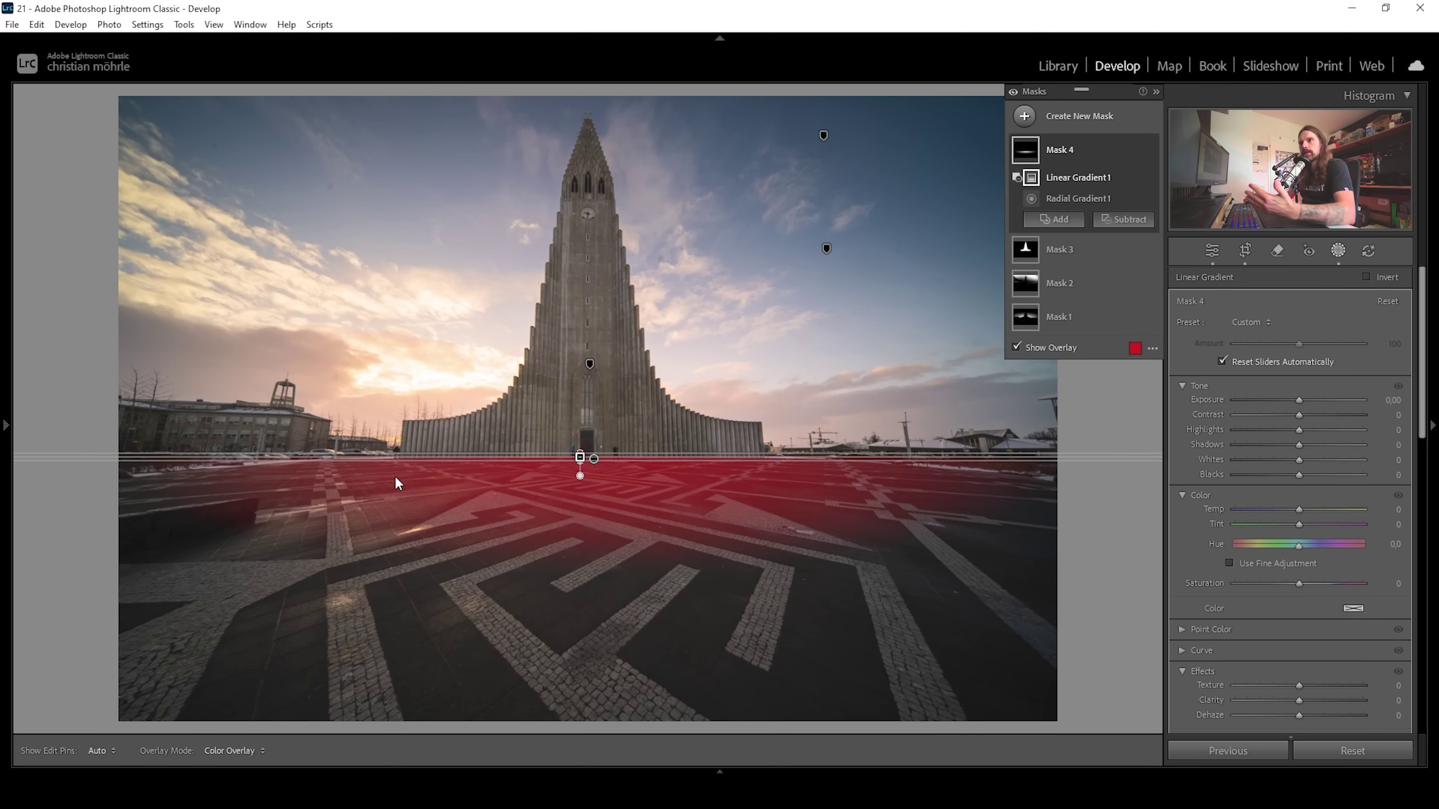
# - Set the clarity of the radial ground mask to 71
pyautogui.scroll(-2, 1305, 638)
pyautogui.moveTo(1300, 601); pyautogui.dragTo(1356, 605)
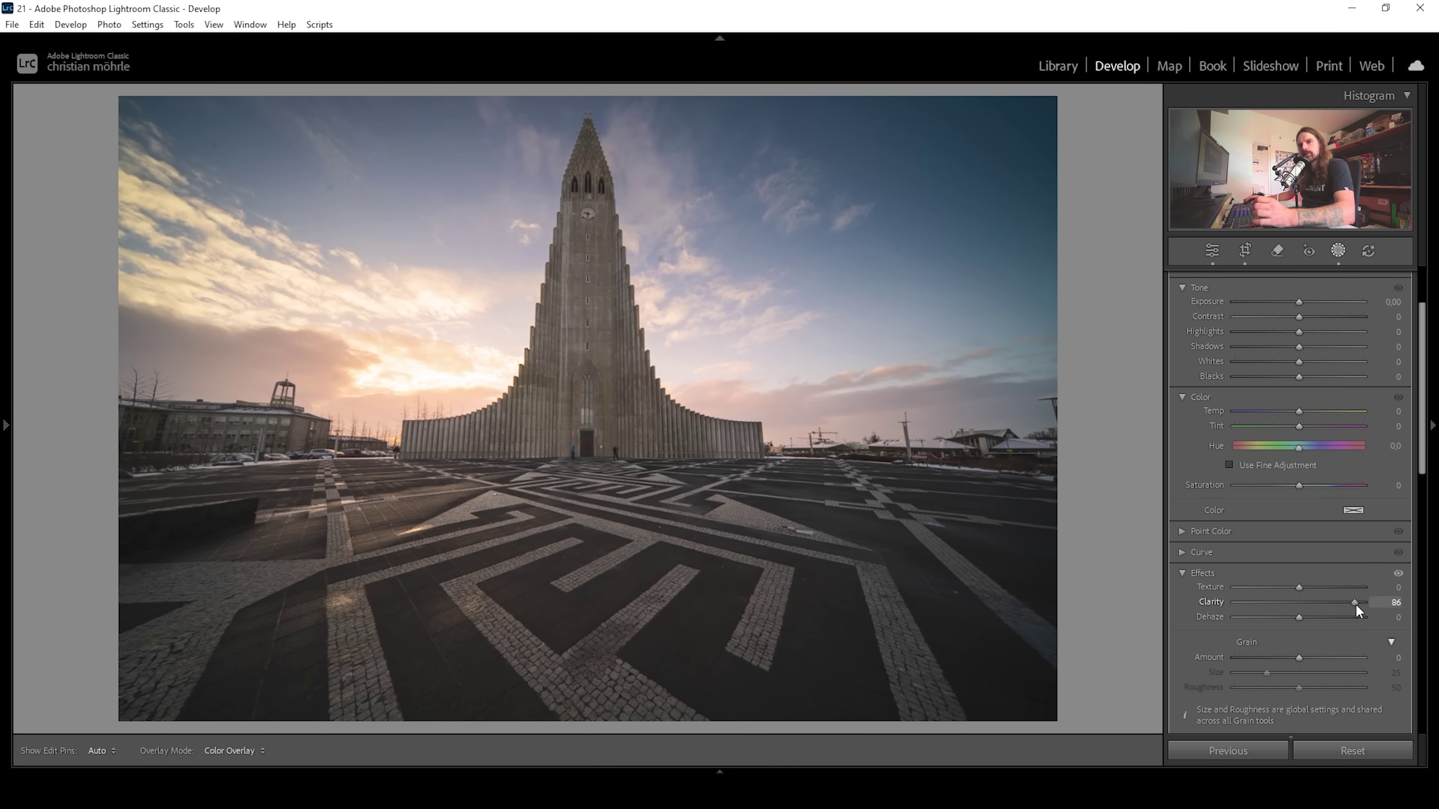
pyautogui.moveTo(1356, 604); pyautogui.dragTo(1345, 602)
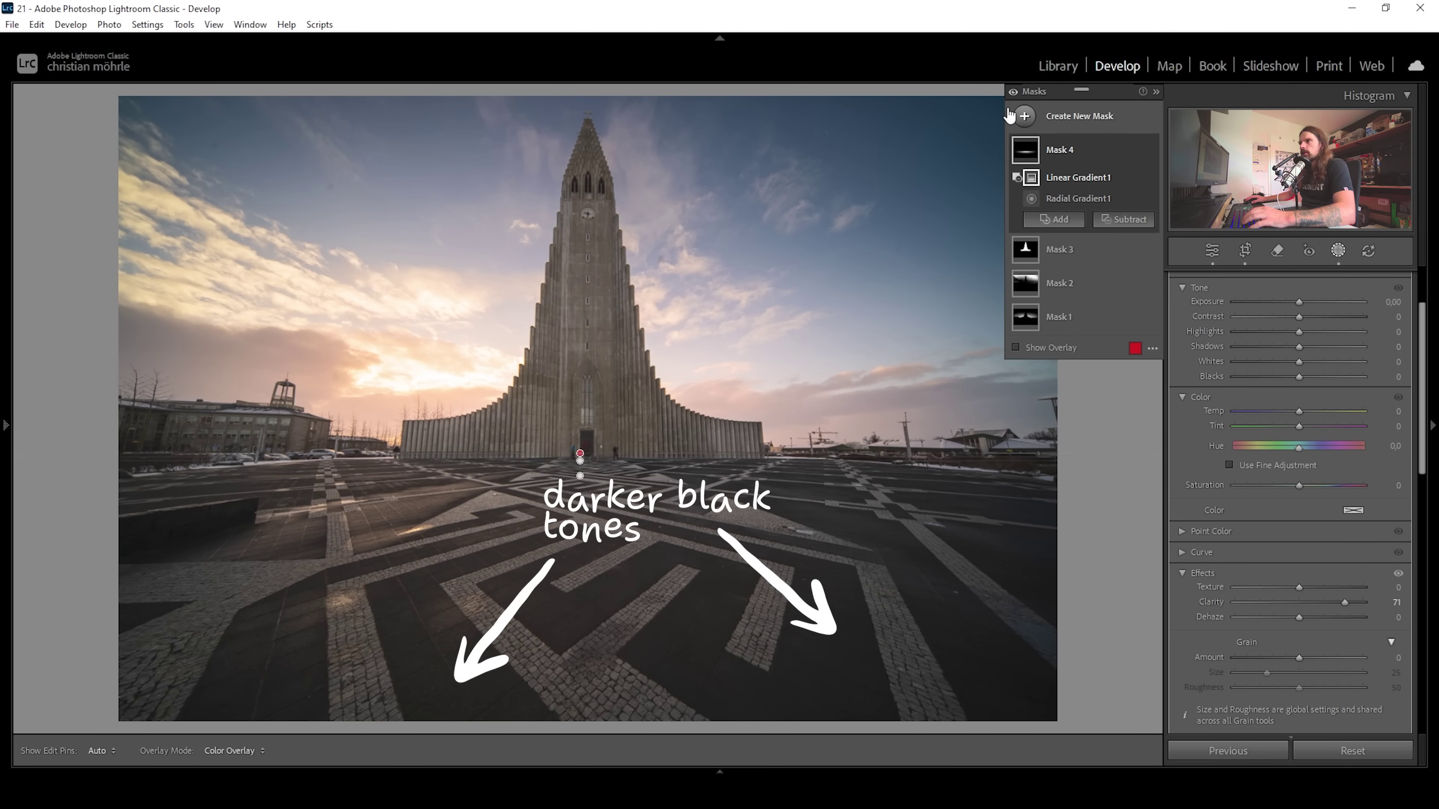
# - Create a Color Range mask sampled from the dark paving in the foreground and set Refine to 35
pyautogui.click(1023, 116)
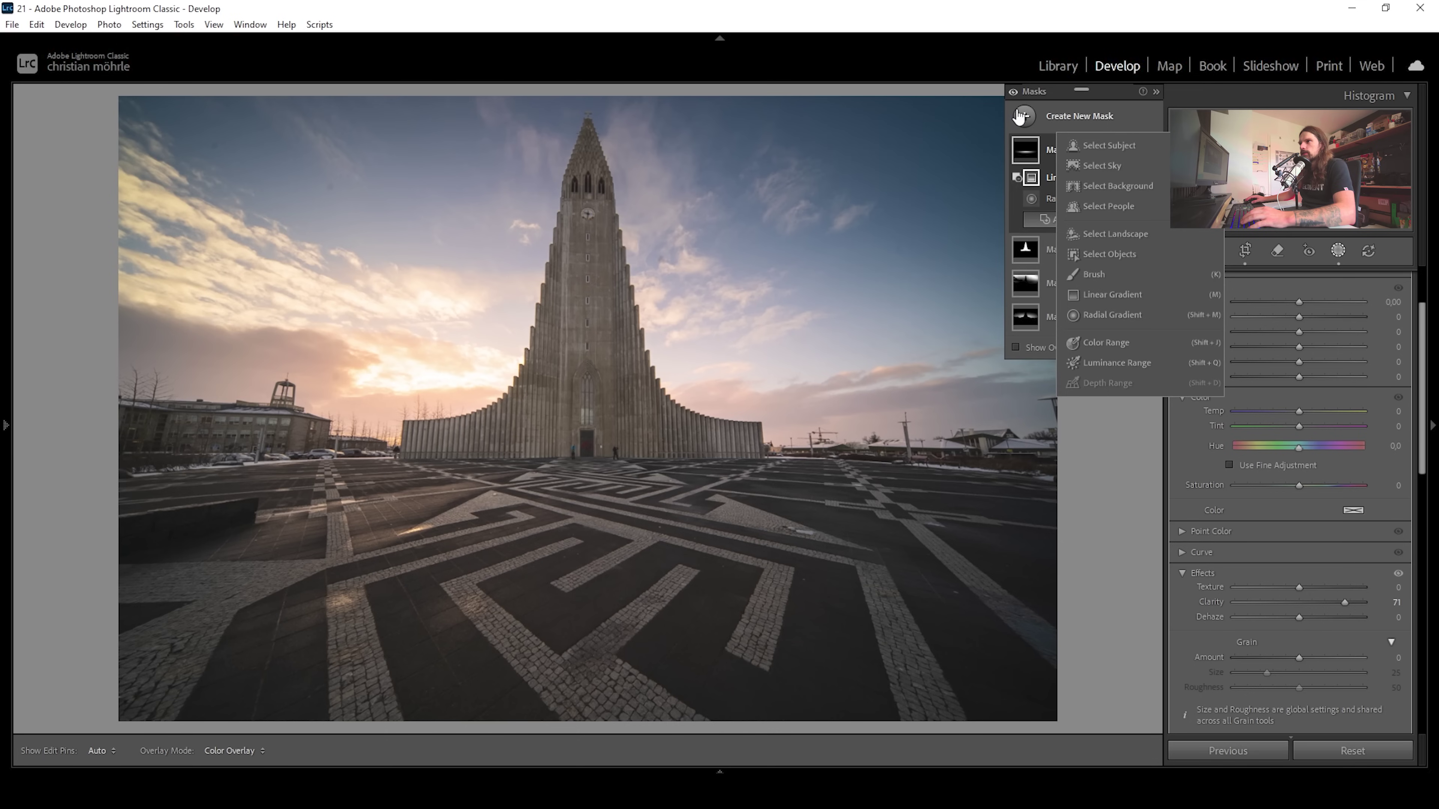
pyautogui.click(1115, 342)
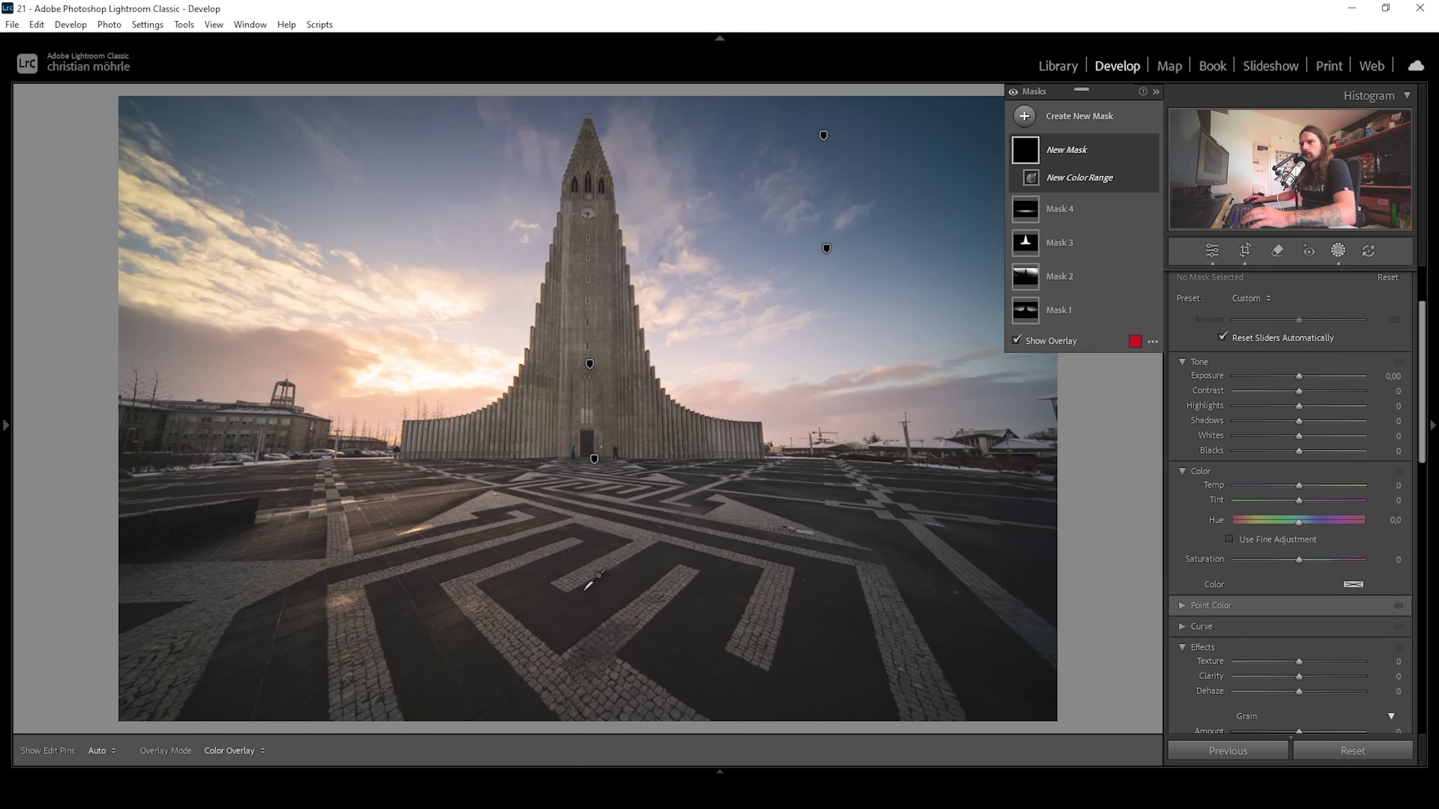
pyautogui.click(583, 590)
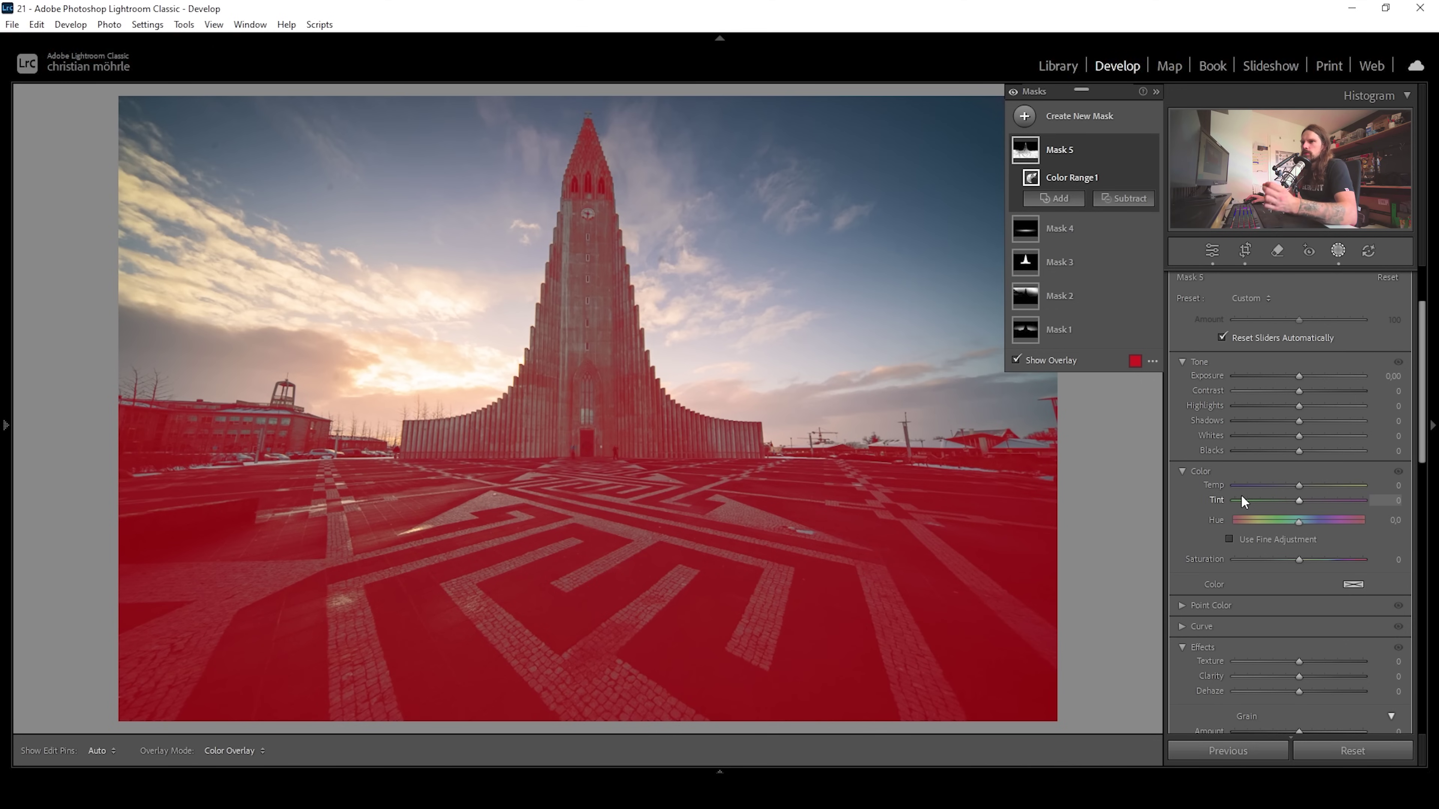
pyautogui.scroll(3, 1312, 372)
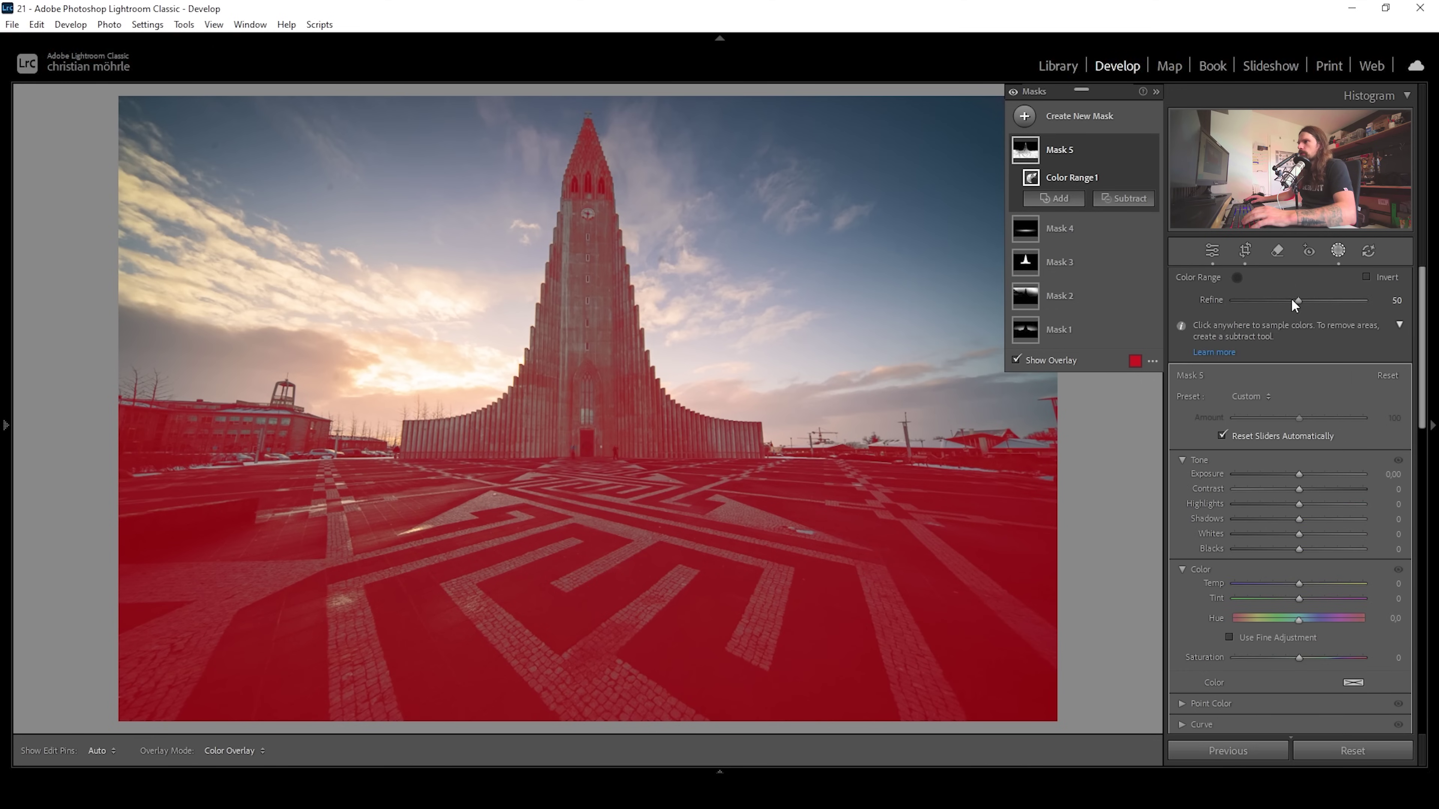
pyautogui.moveTo(1297, 300); pyautogui.dragTo(1296, 300)
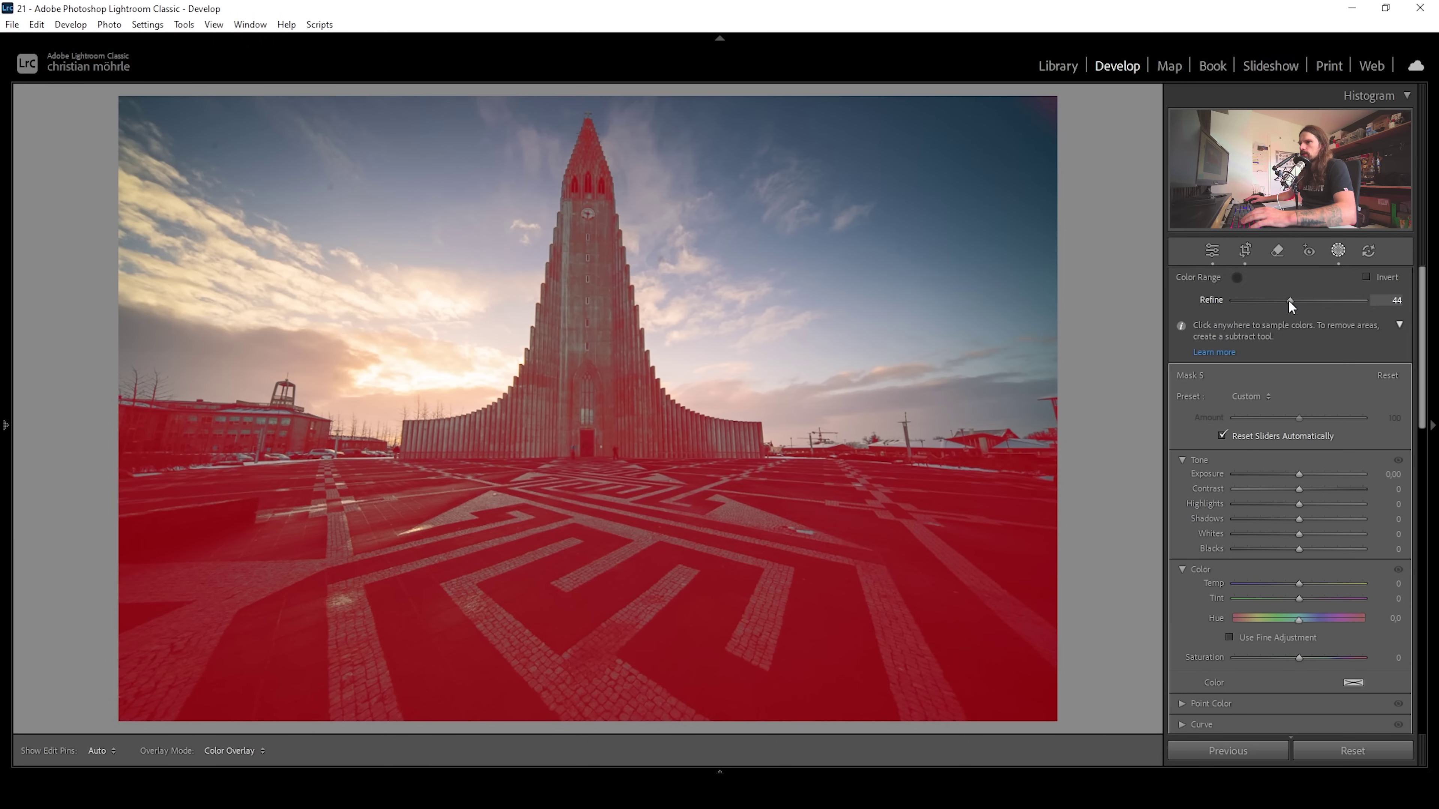
pyautogui.moveTo(1275, 304); pyautogui.dragTo(1279, 301)
# - Subtract the area above the horizon from the dark paving mask with a short linear gradient and set contrast to 47
pyautogui.click(1129, 199)
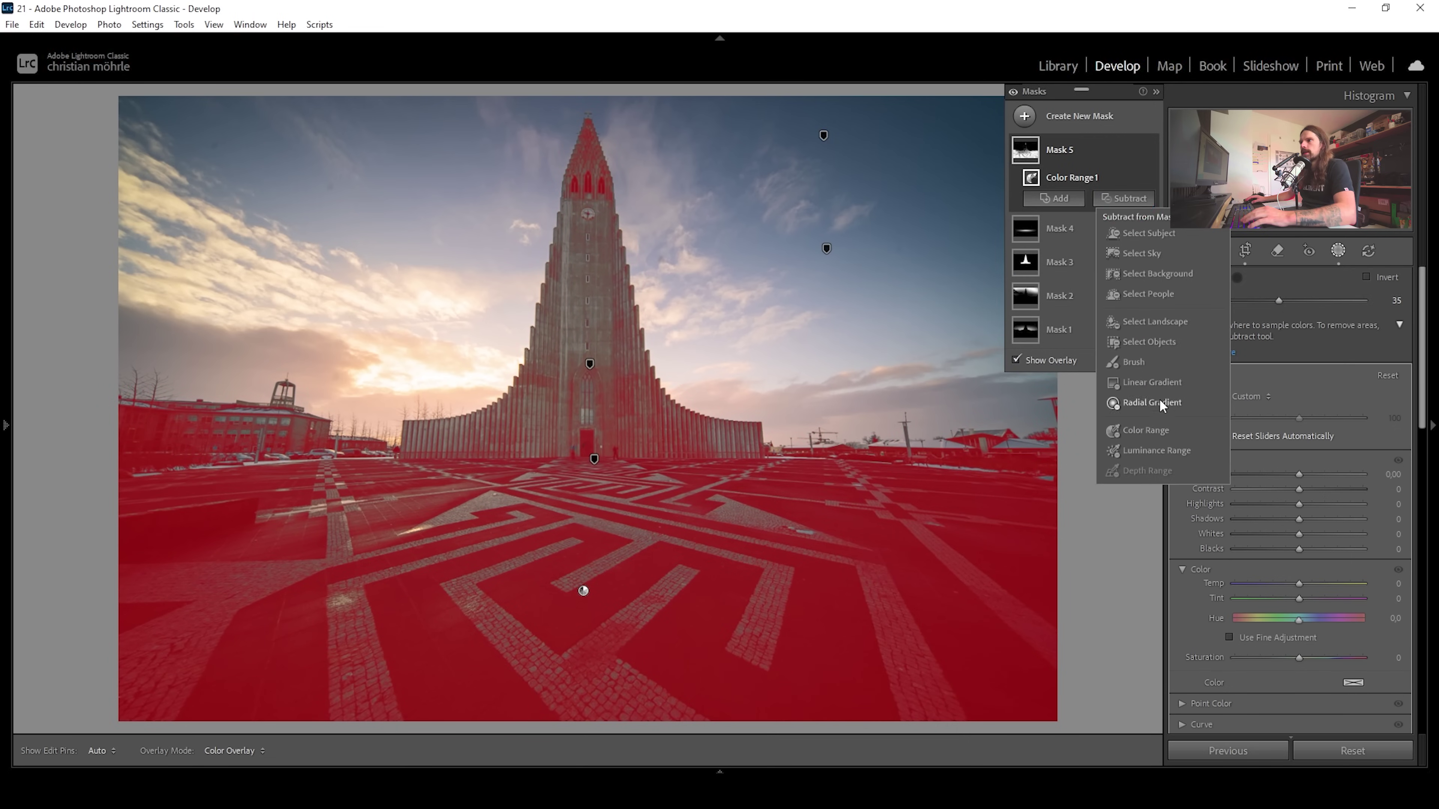
pyautogui.click(1166, 389)
pyautogui.moveTo(580, 451); pyautogui.dragTo(578, 480)
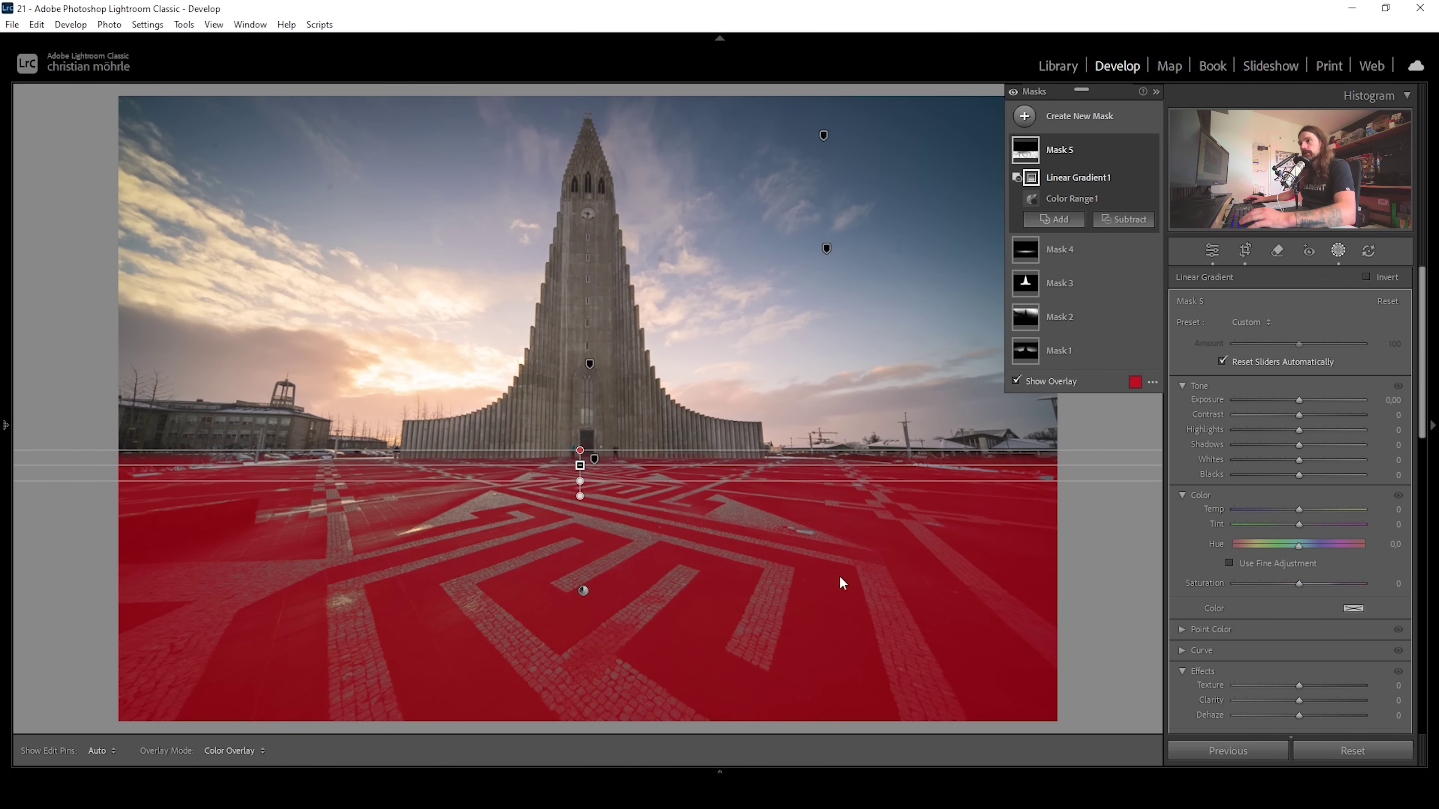
pyautogui.moveTo(1299, 415); pyautogui.dragTo(1329, 415)
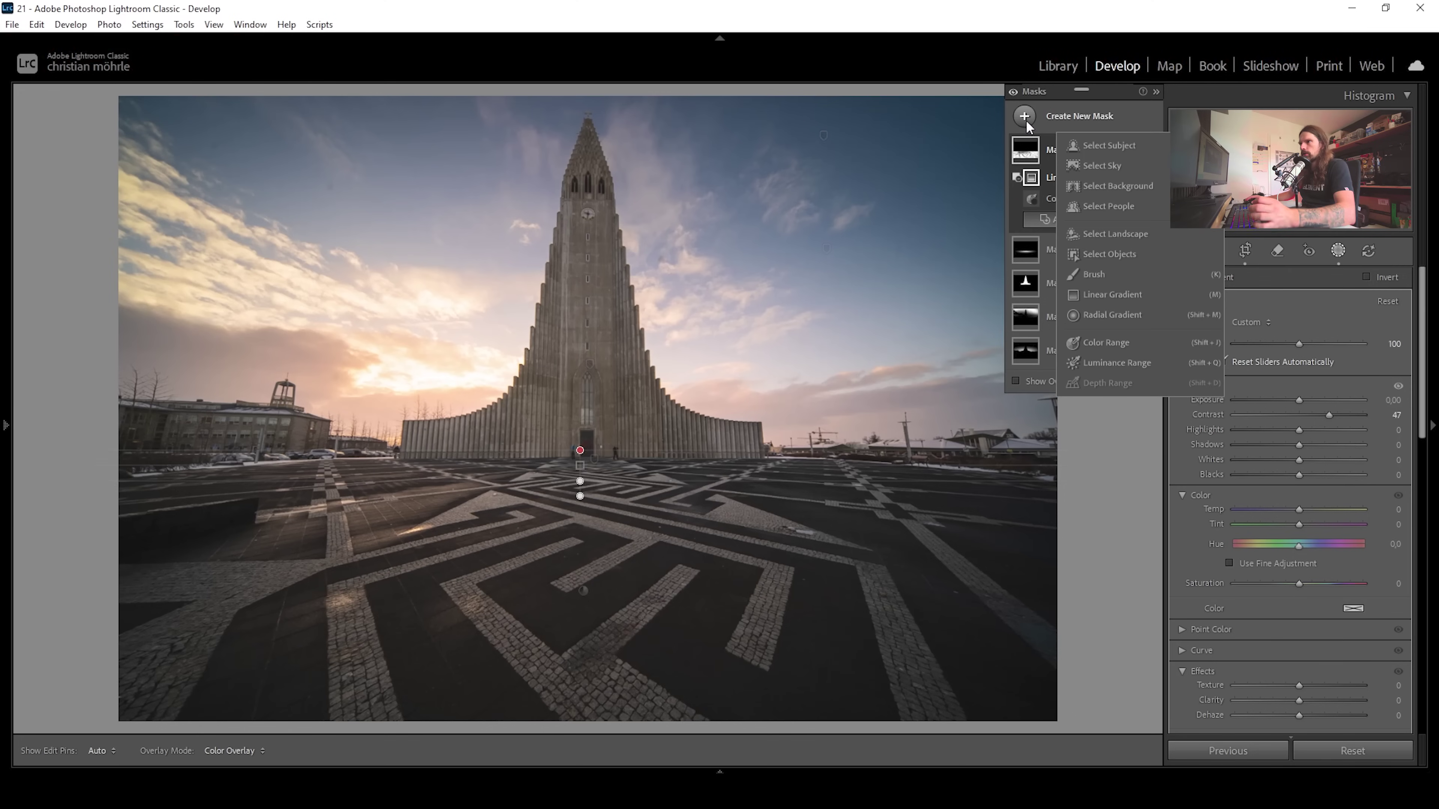
# - Create a Luminance Range mask sampled from the light paving stones and adjust its range to 27/39 and 59/100
pyautogui.click(1115, 366)
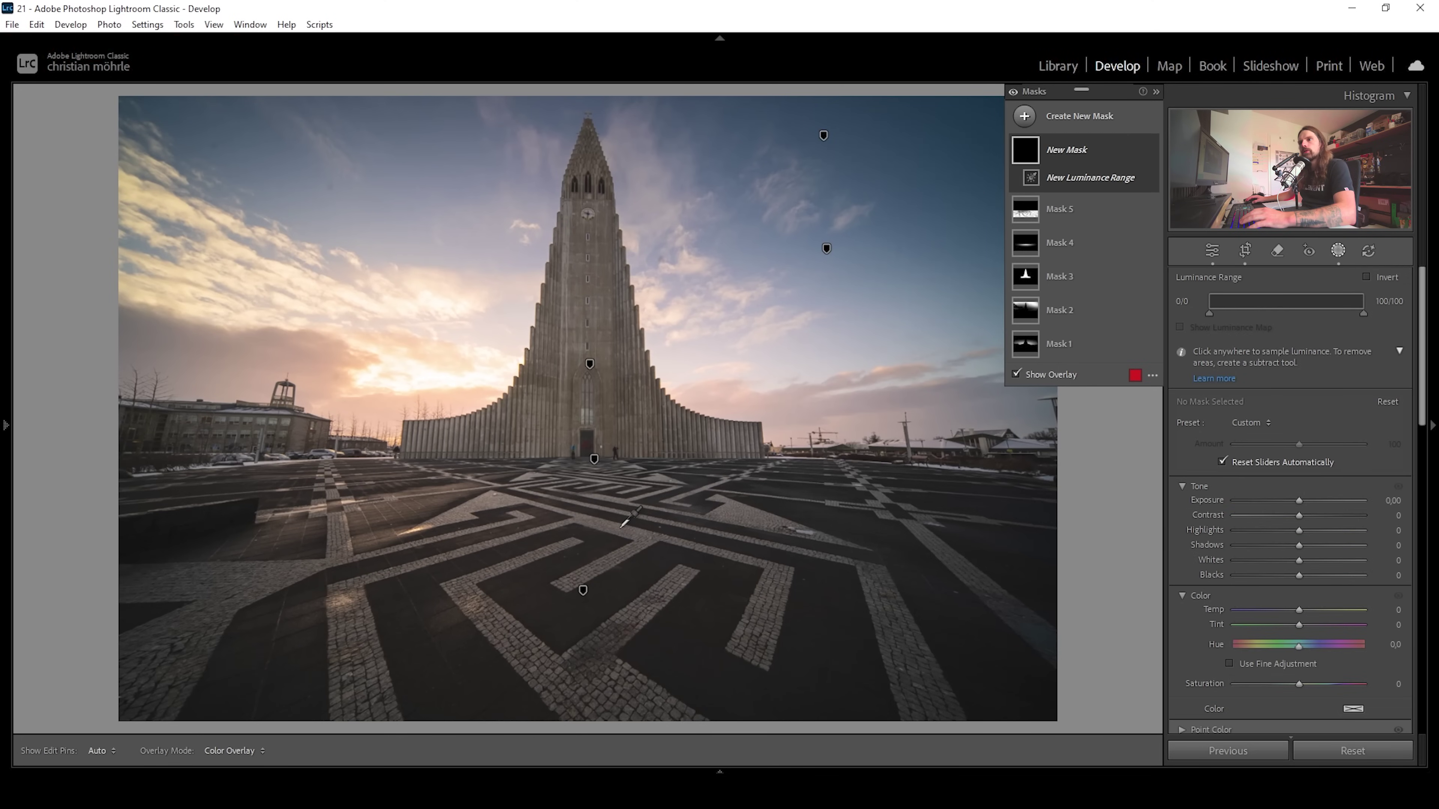
pyautogui.click(623, 524)
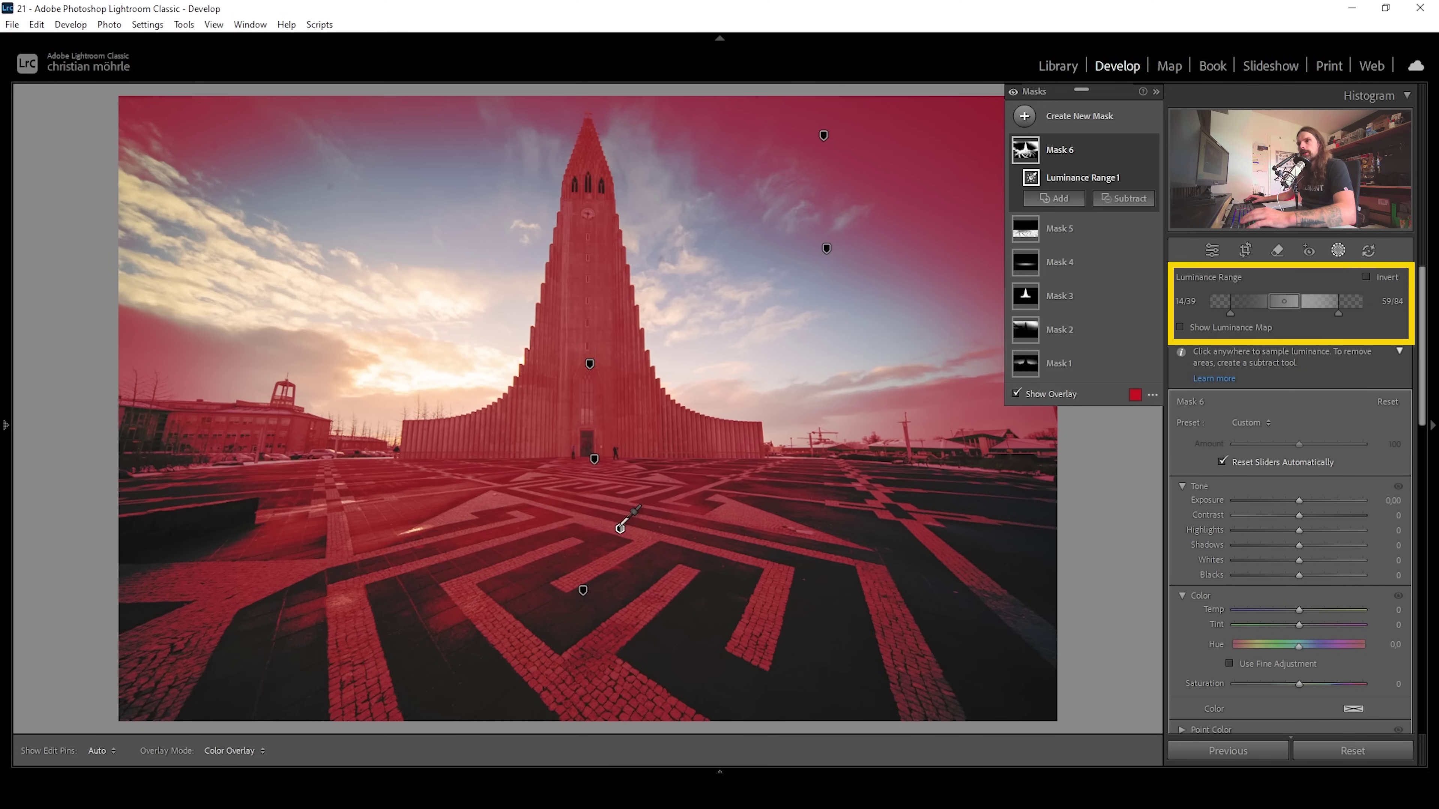
pyautogui.moveTo(1230, 312); pyautogui.dragTo(1252, 312)
pyautogui.moveTo(1341, 313); pyautogui.dragTo(1361, 314)
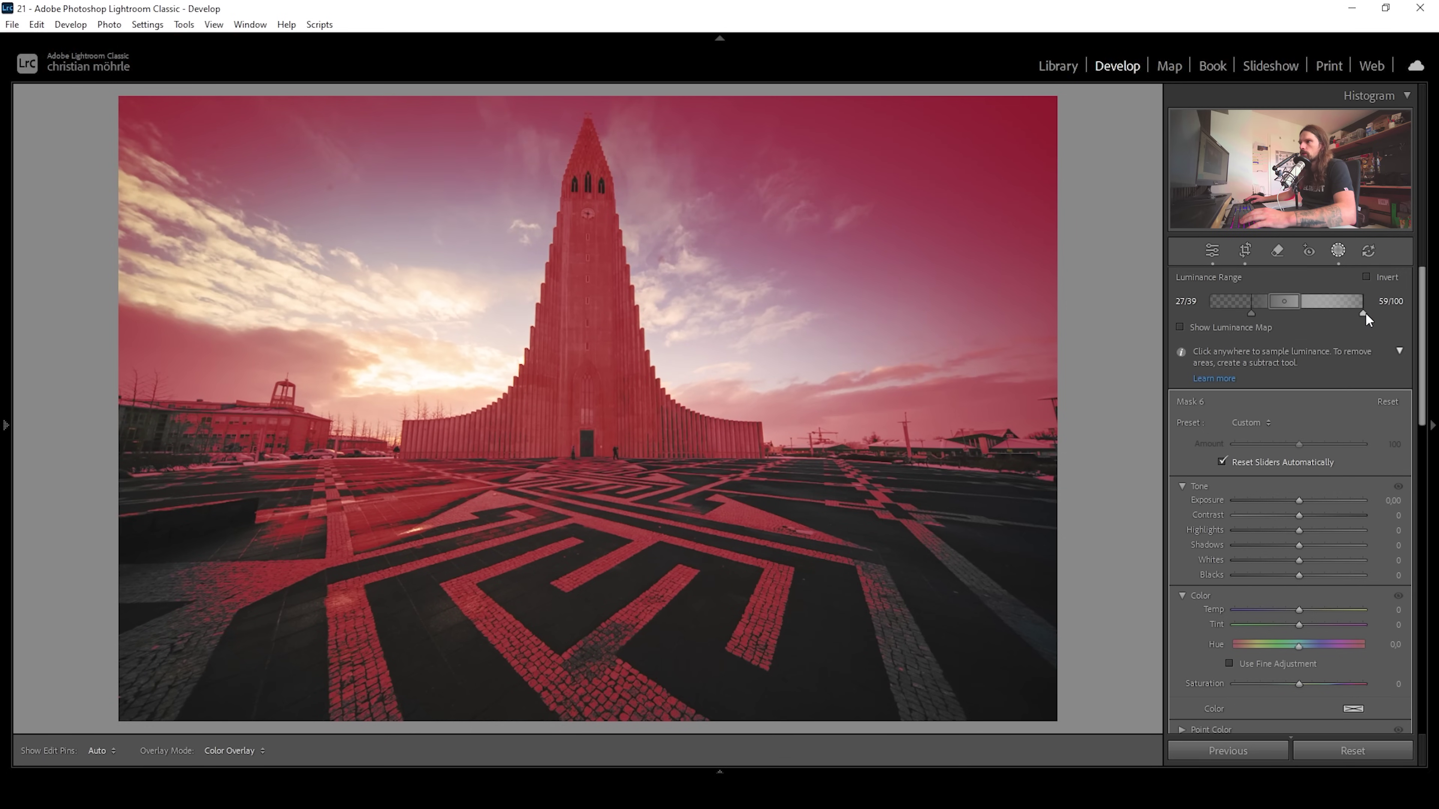
pyautogui.moveTo(1365, 313); pyautogui.dragTo(1255, 313)
# - Subtract a linear gradient from the luminance mask, starting at the horizon and fading out into the square
pyautogui.click(1127, 199)
pyautogui.click(1178, 430)
pyautogui.moveTo(582, 455); pyautogui.dragTo(586, 533)
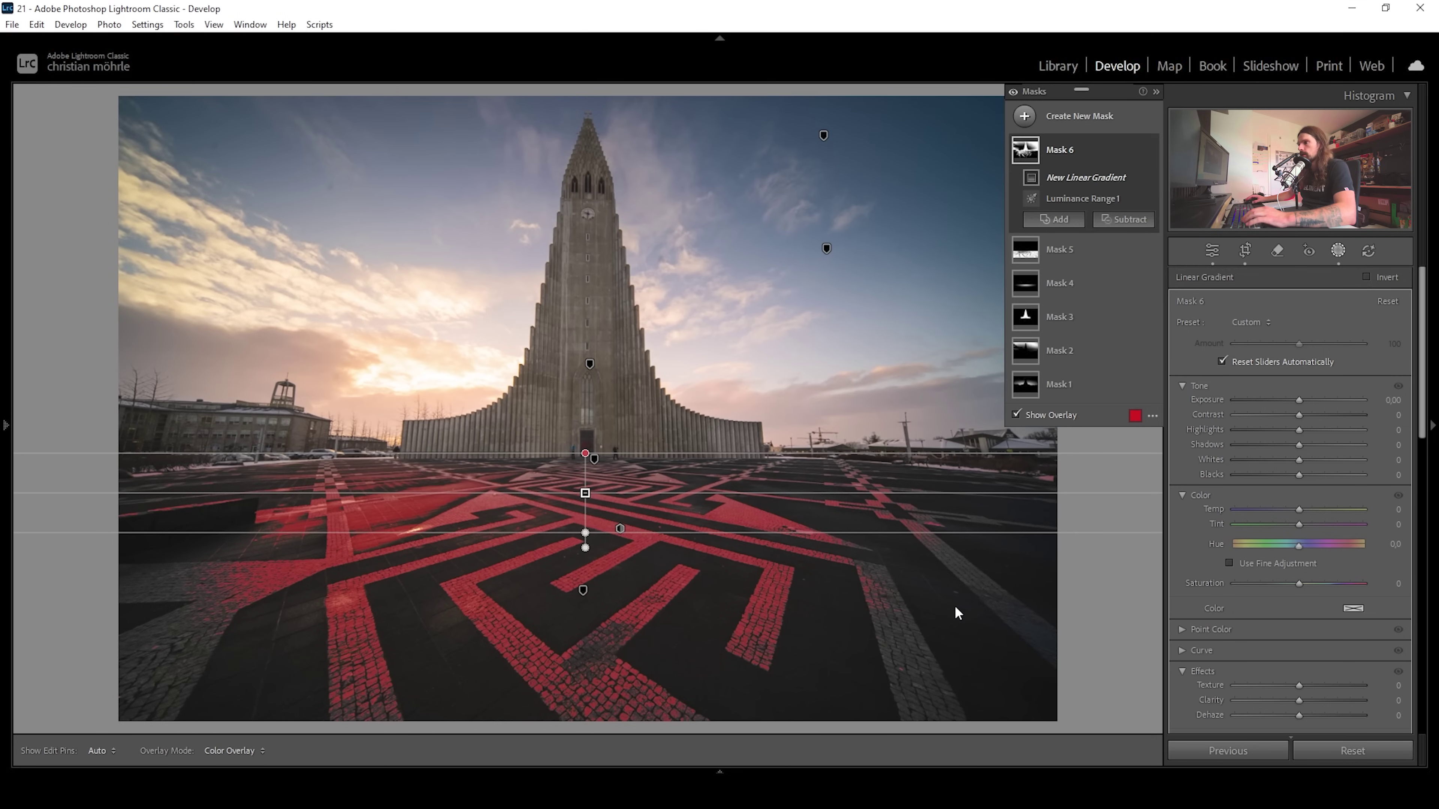
# - Brighten and cool the light paving stones with whites 98 and temperature -20
pyautogui.moveTo(1304, 460); pyautogui.dragTo(1340, 466)
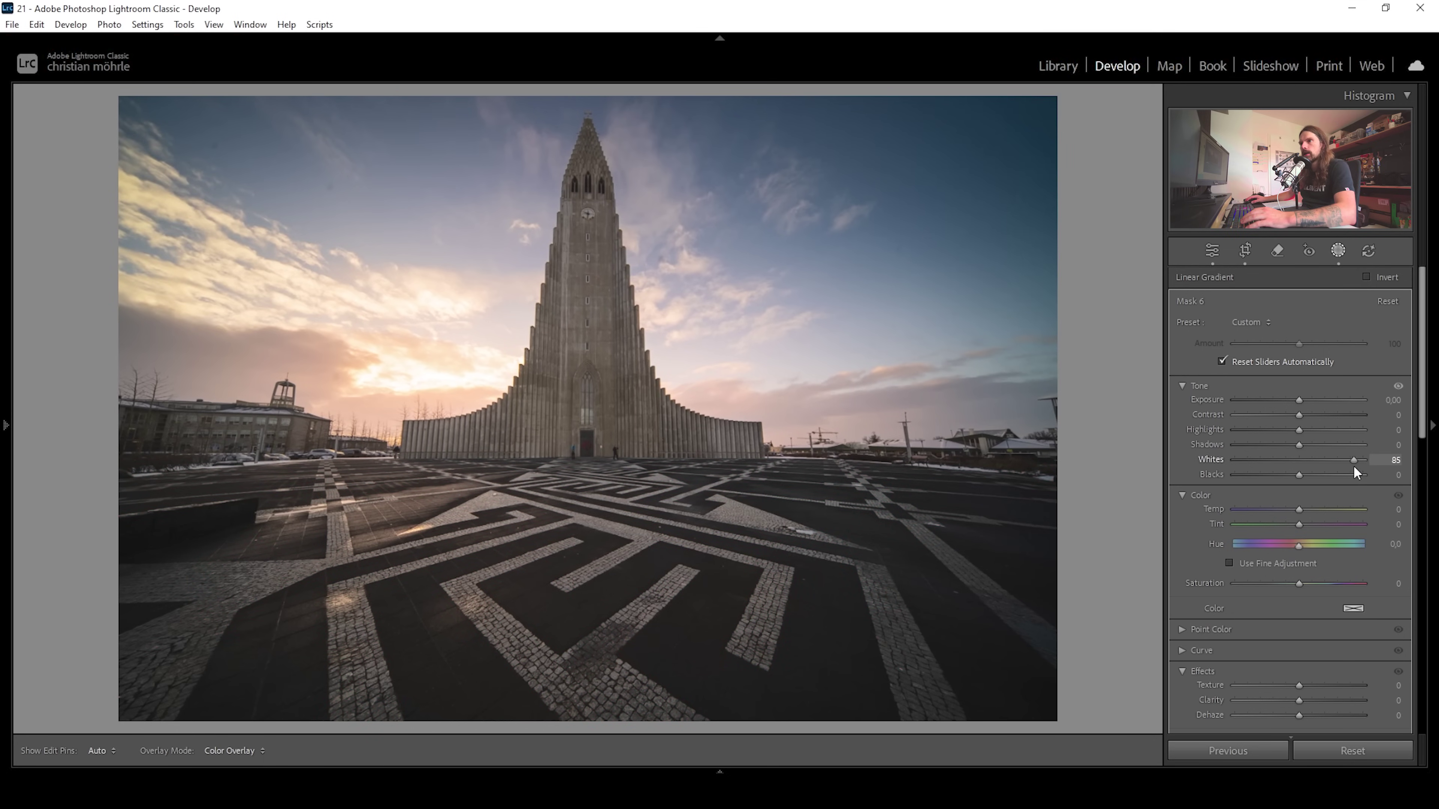
pyautogui.moveTo(1362, 466); pyautogui.dragTo(1361, 466)
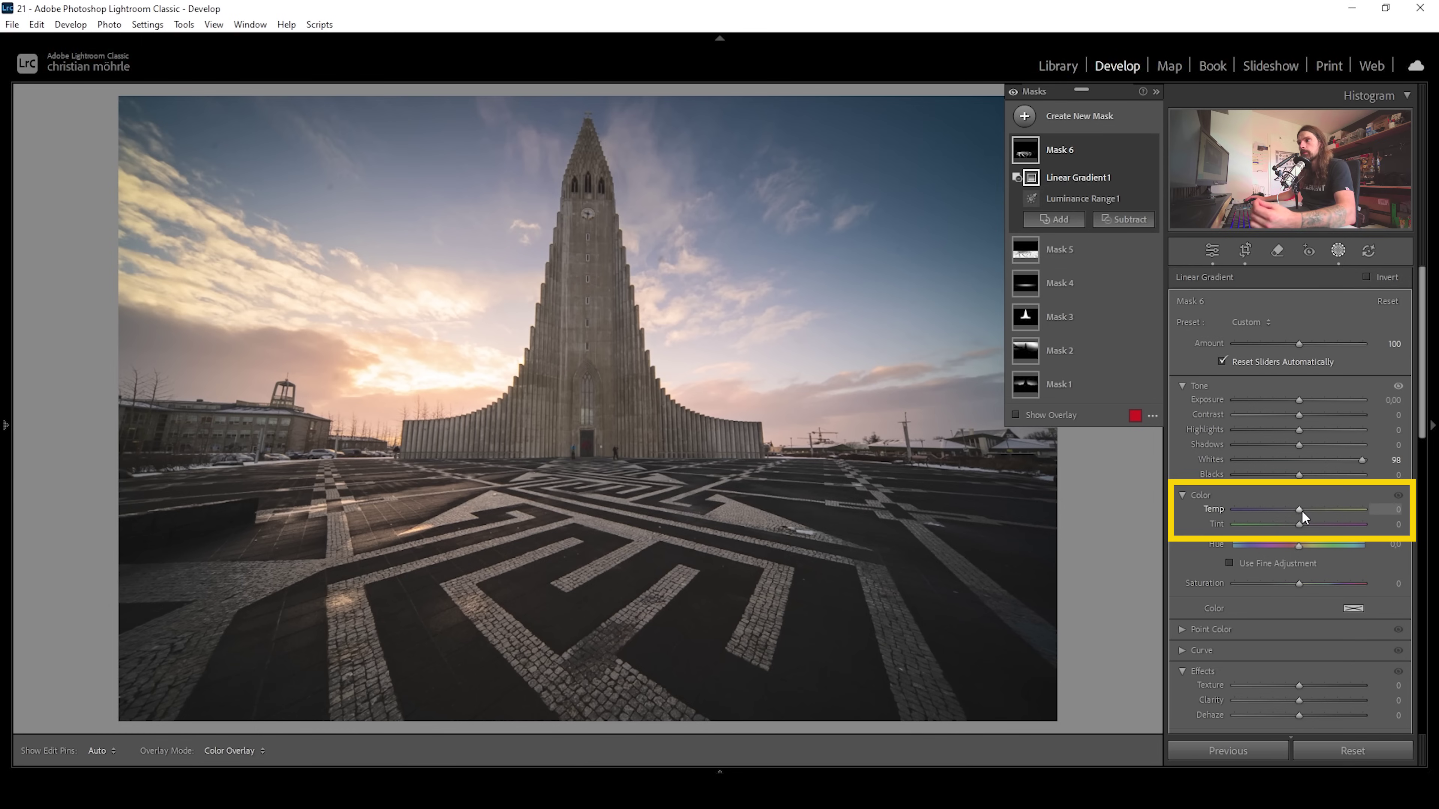
pyautogui.hotkey('shift', 'w')
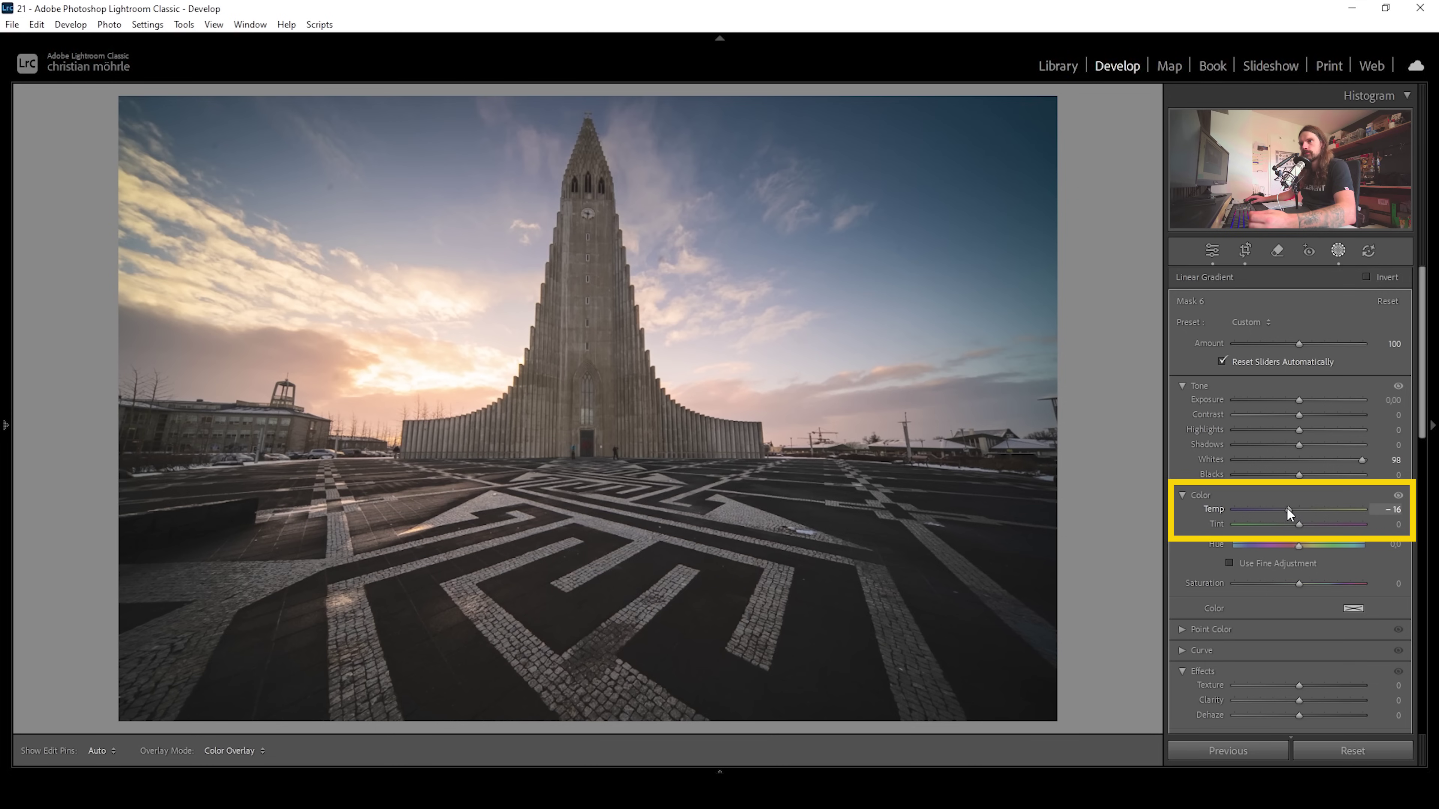
pyautogui.moveTo(1286, 508); pyautogui.dragTo(1283, 508)
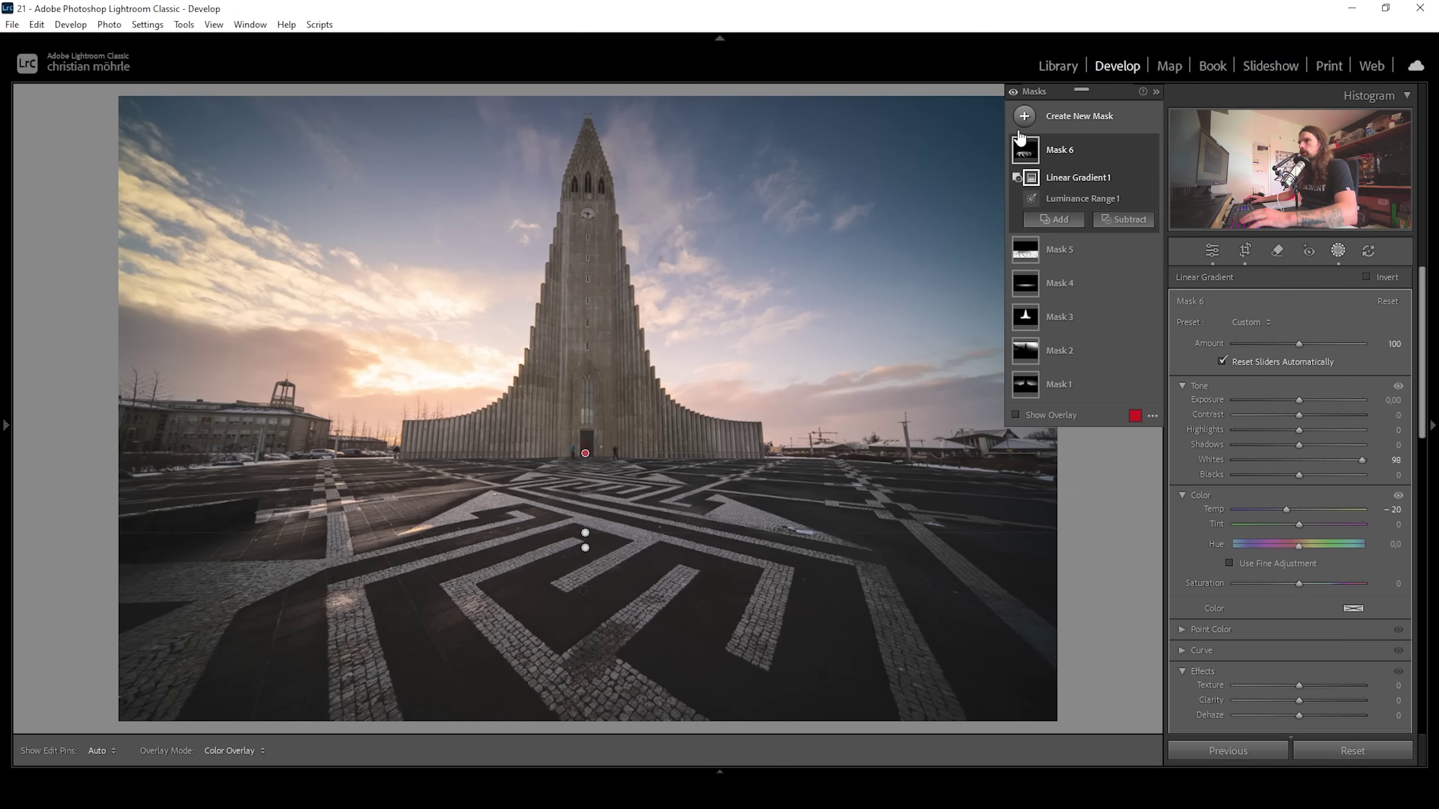
# - Create a radial gradient mask over the sun glow left of the church tower, then reposition and tilt it to follow the bright sky
pyautogui.click(1024, 116)
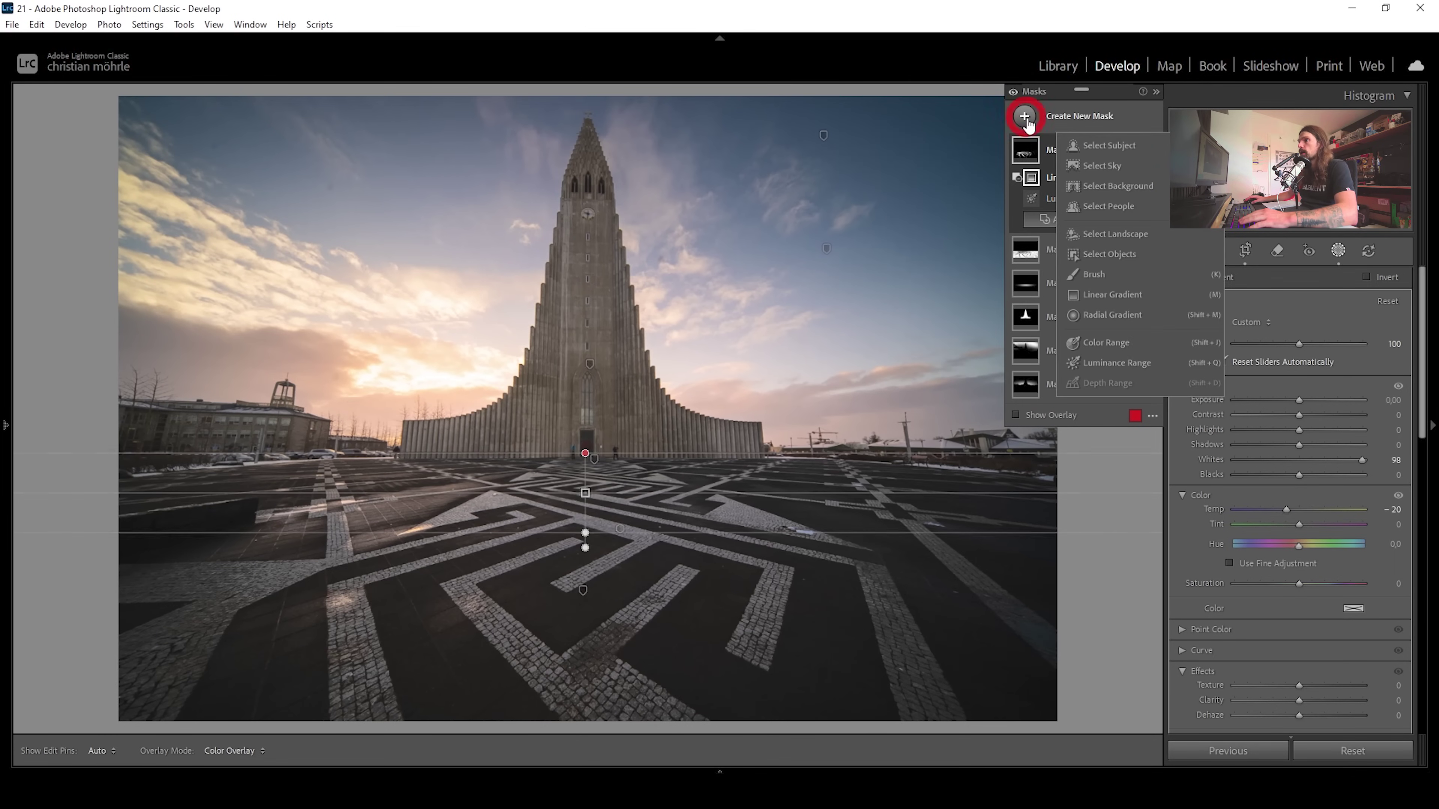
pyautogui.click(1102, 315)
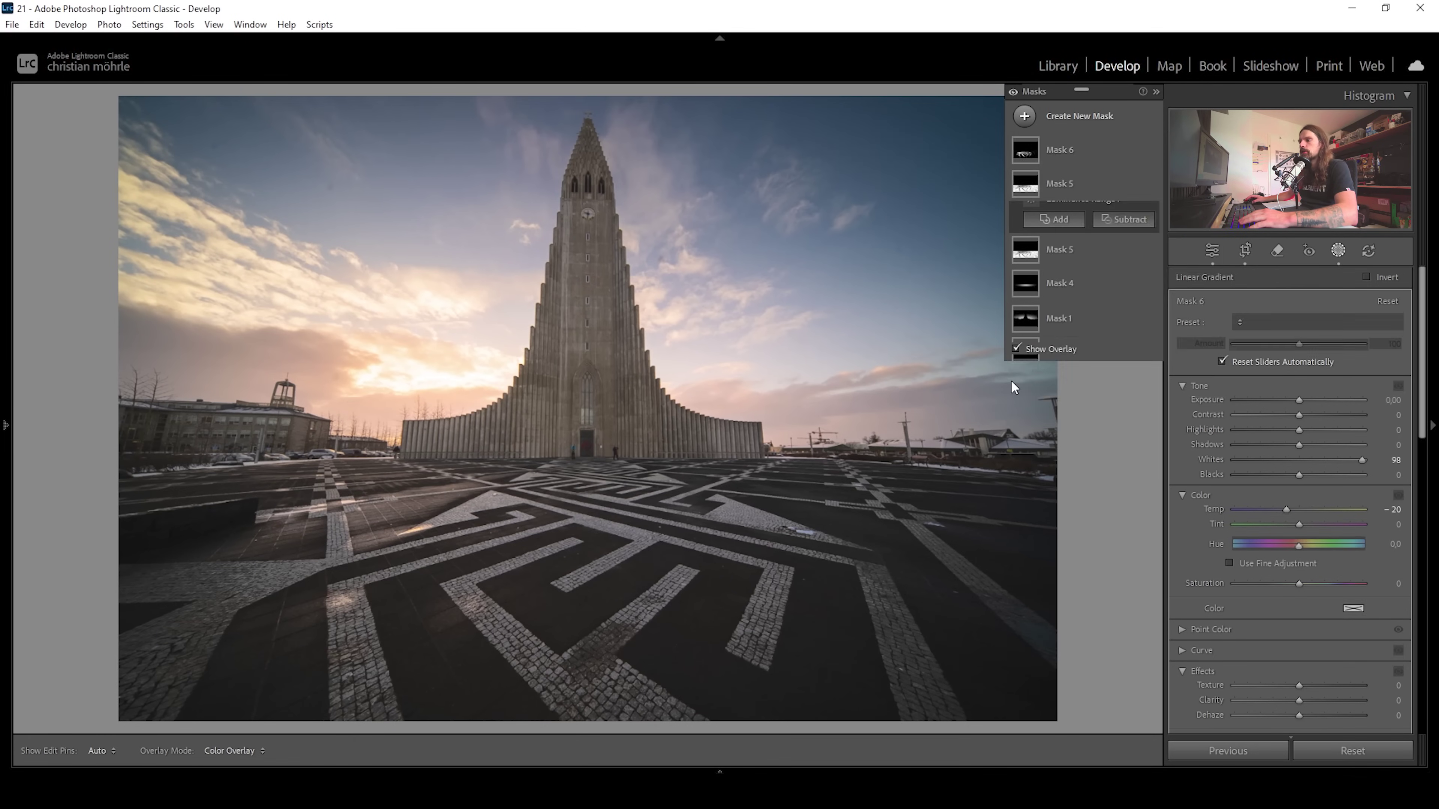
pyautogui.moveTo(447, 370); pyautogui.dragTo(573, 426)
pyautogui.moveTo(319, 374); pyautogui.dragTo(351, 402)
pyautogui.moveTo(449, 369); pyautogui.dragTo(460, 371)
pyautogui.moveTo(437, 316); pyautogui.dragTo(470, 326)
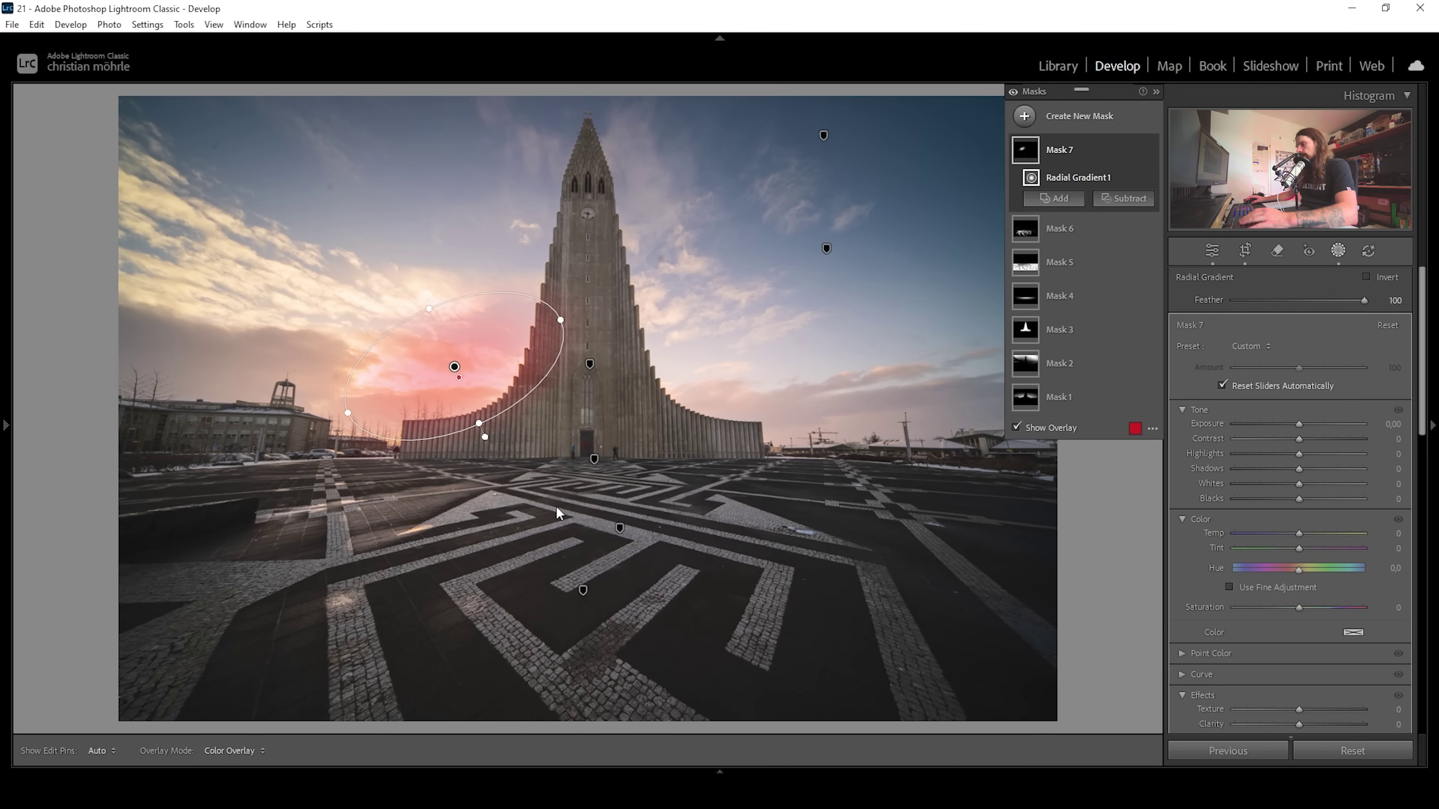
# - Set the glow mask's blacks to 76, dehaze to -20 and temperature to 44, and compare the photo with and without all masks
pyautogui.moveTo(1299, 498); pyautogui.dragTo(1352, 499)
pyautogui.scroll(-5, 1290, 600)
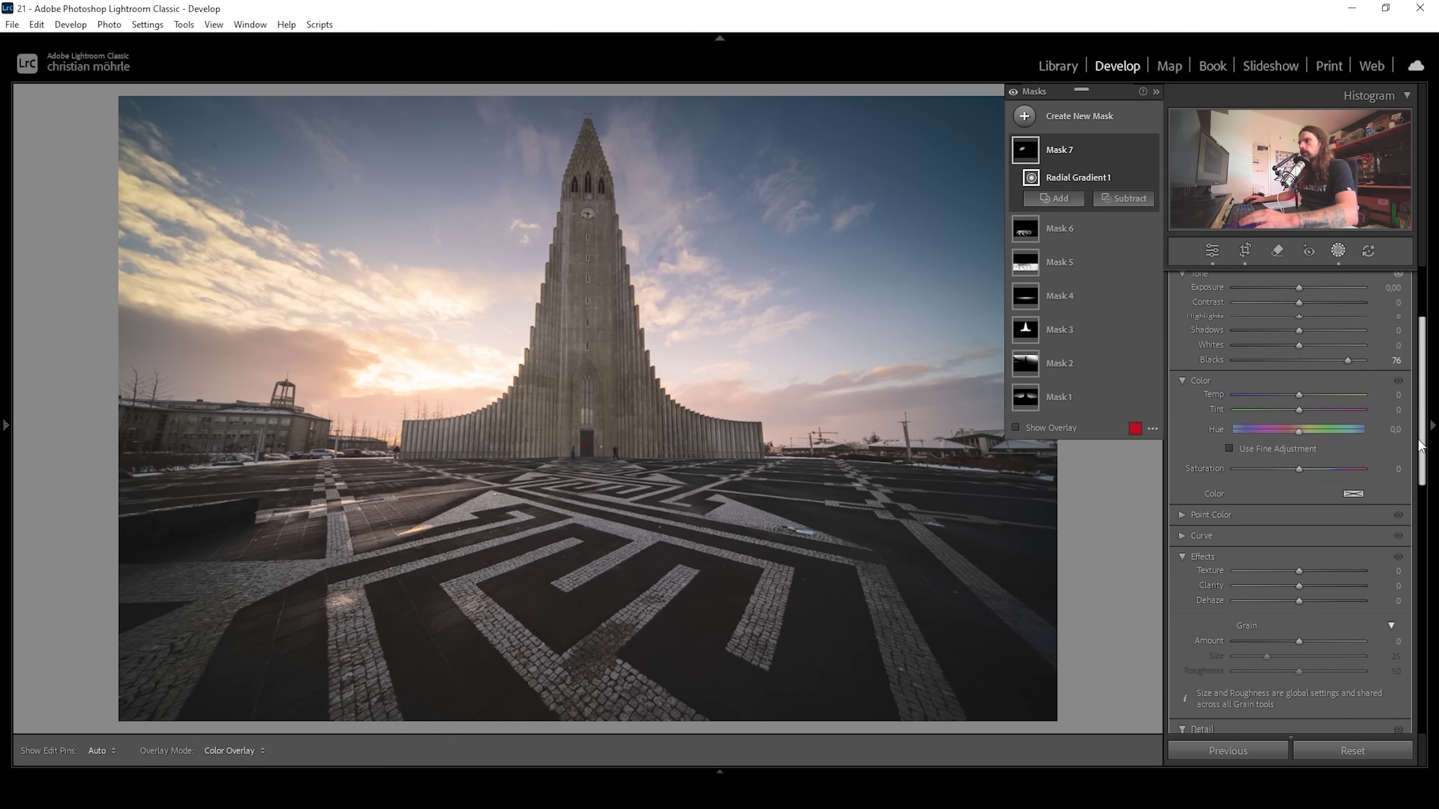
pyautogui.moveTo(1299, 601); pyautogui.dragTo(1289, 601)
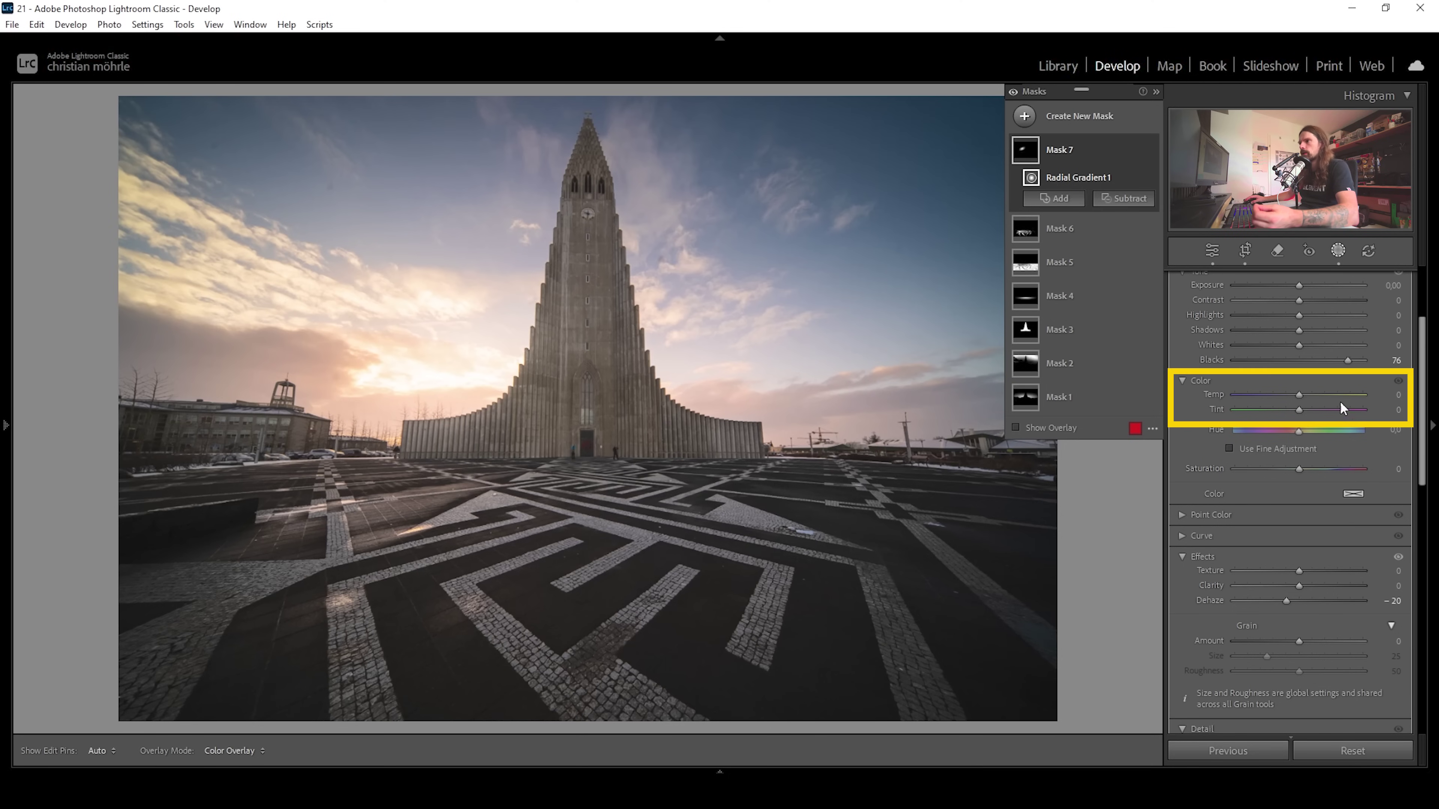
pyautogui.moveTo(1298, 395); pyautogui.dragTo(1332, 394)
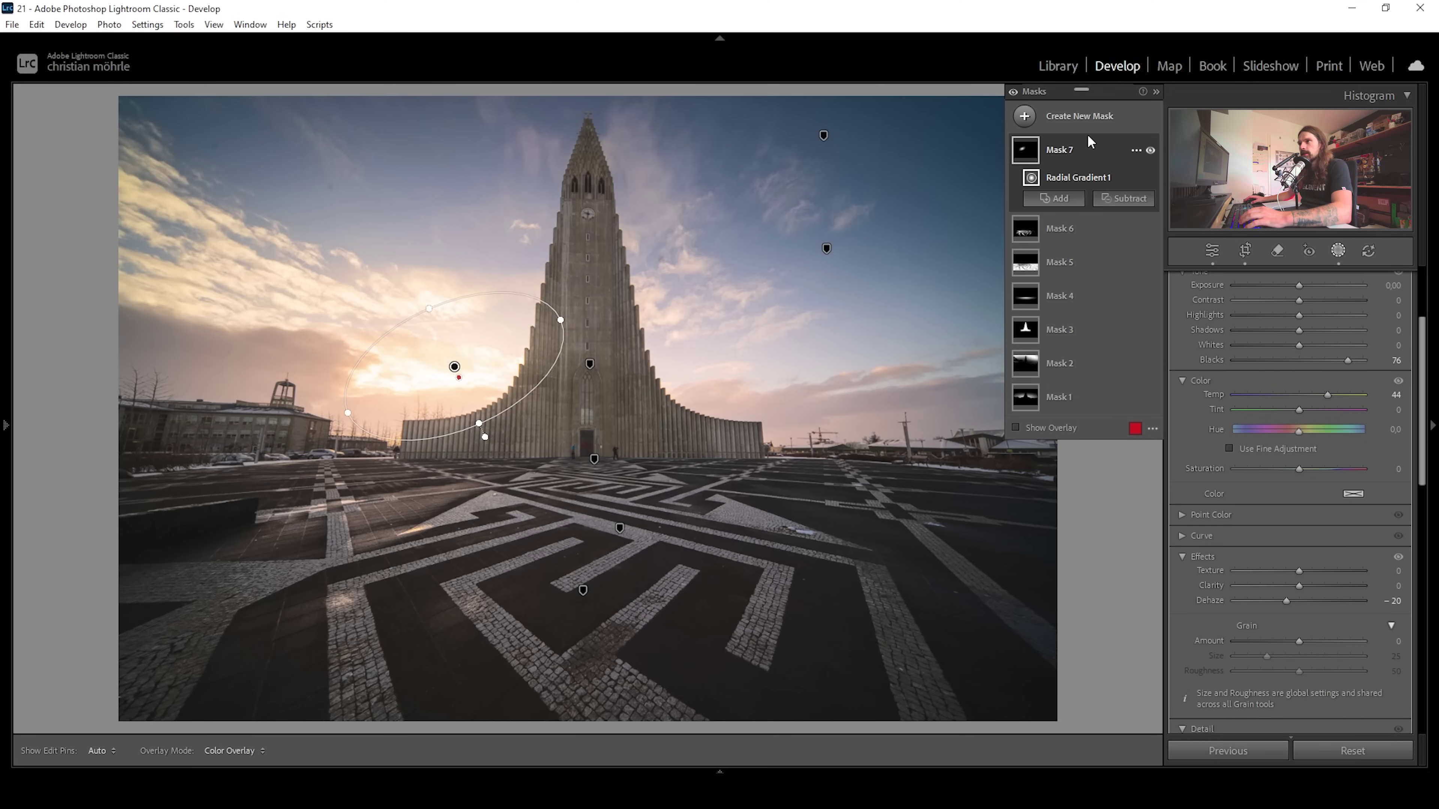
pyautogui.click(1013, 92)
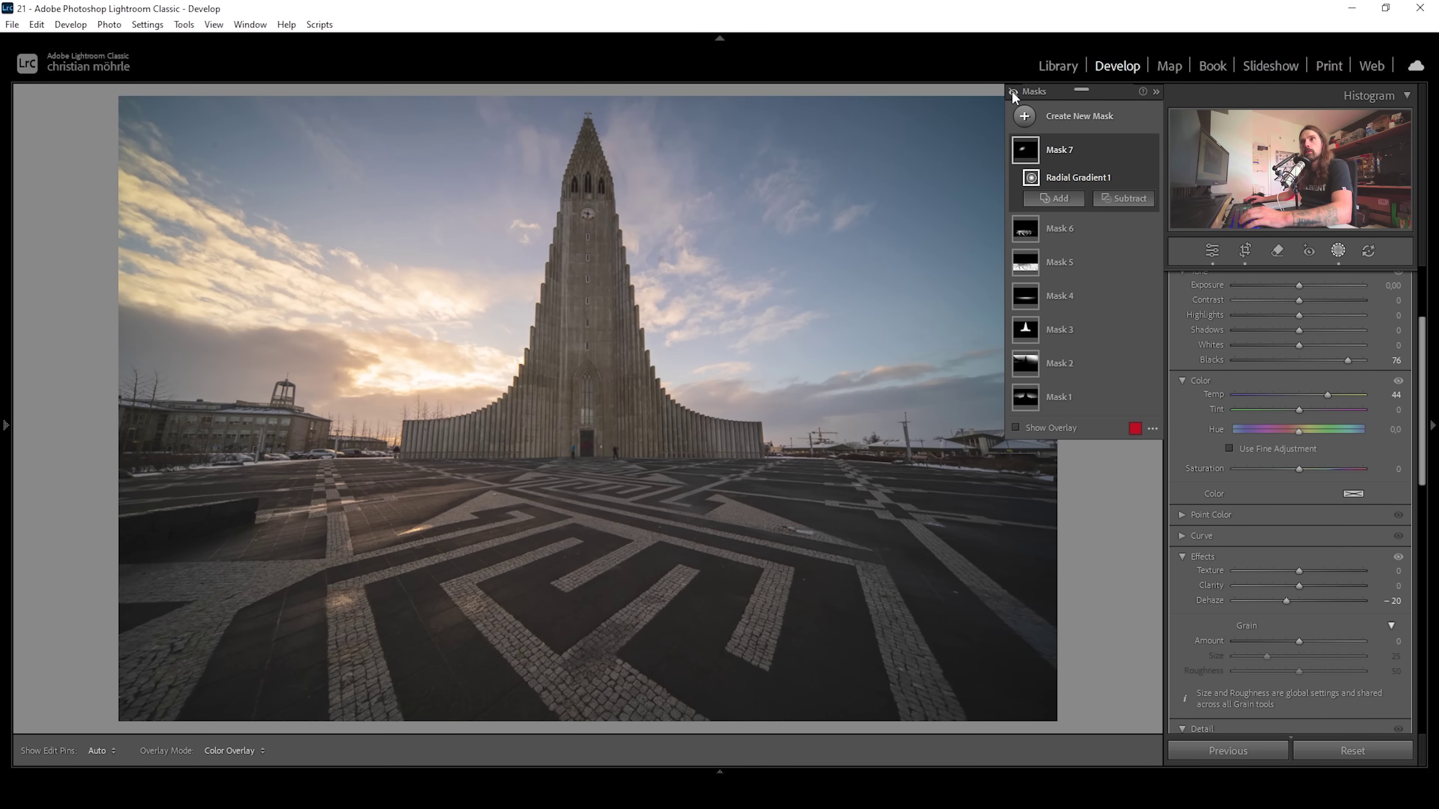
pyautogui.click(1013, 91)
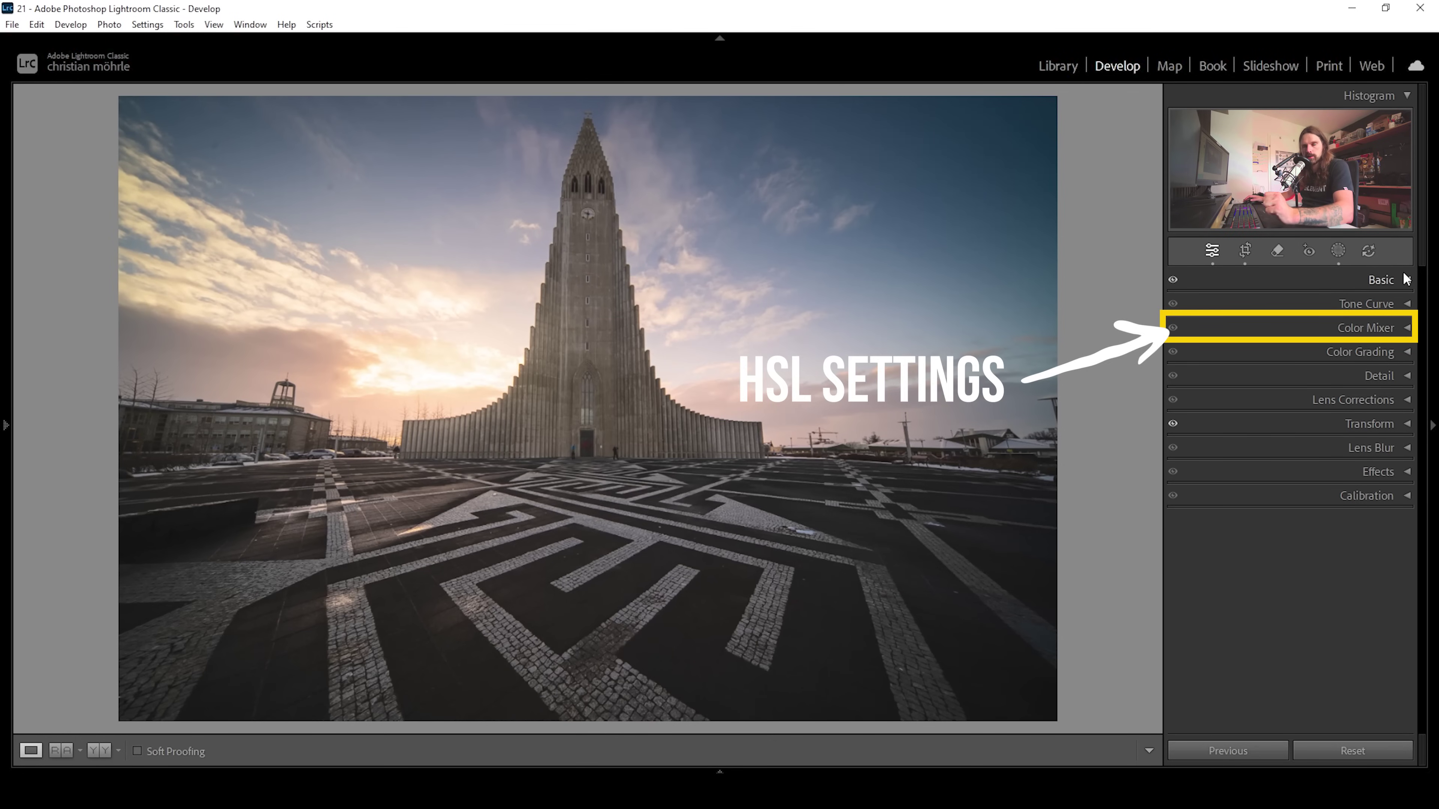
# - Shift the HSL hues in the Color Mixer to orange -10, yellow -42 and blue -10
pyautogui.click(1371, 330)
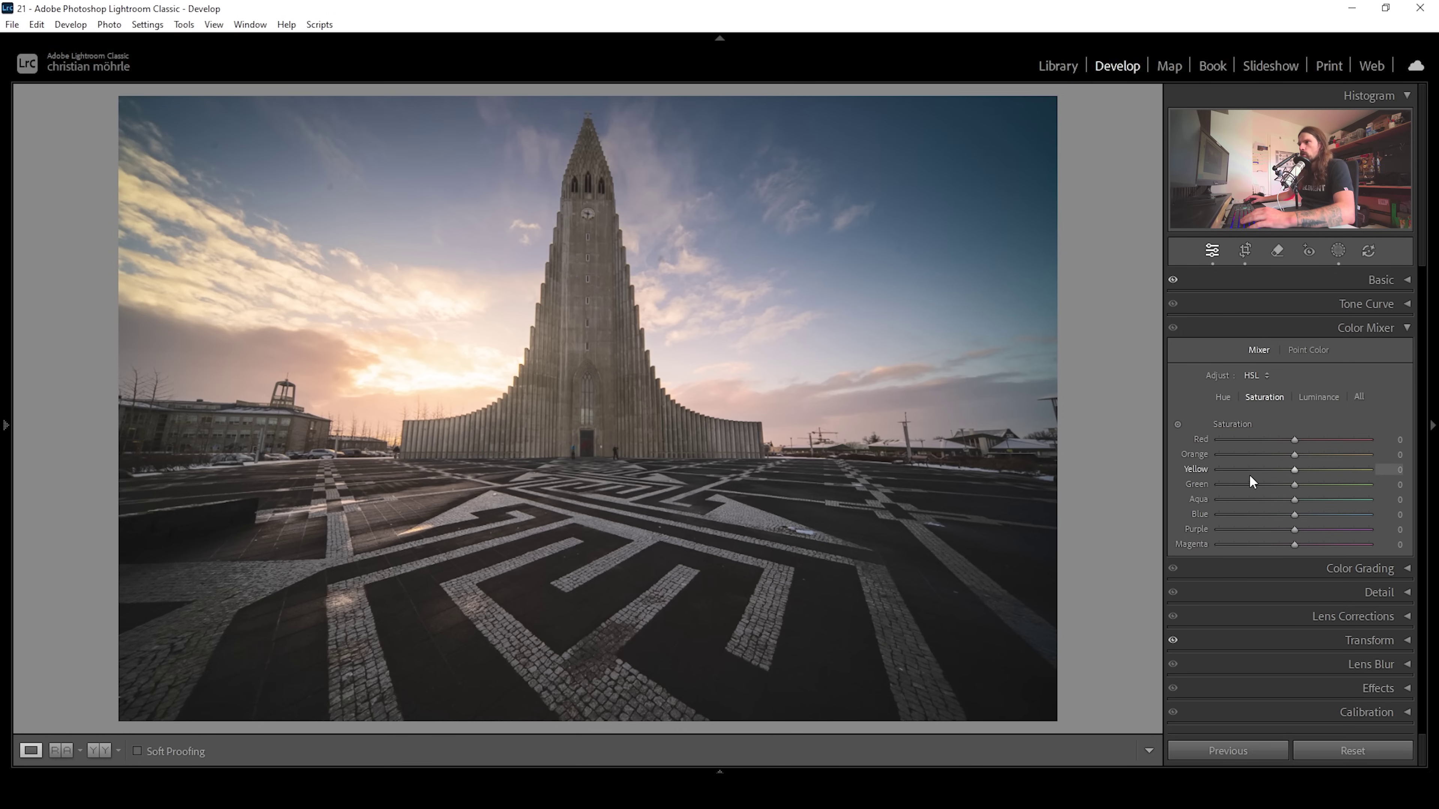
pyautogui.click(1220, 399)
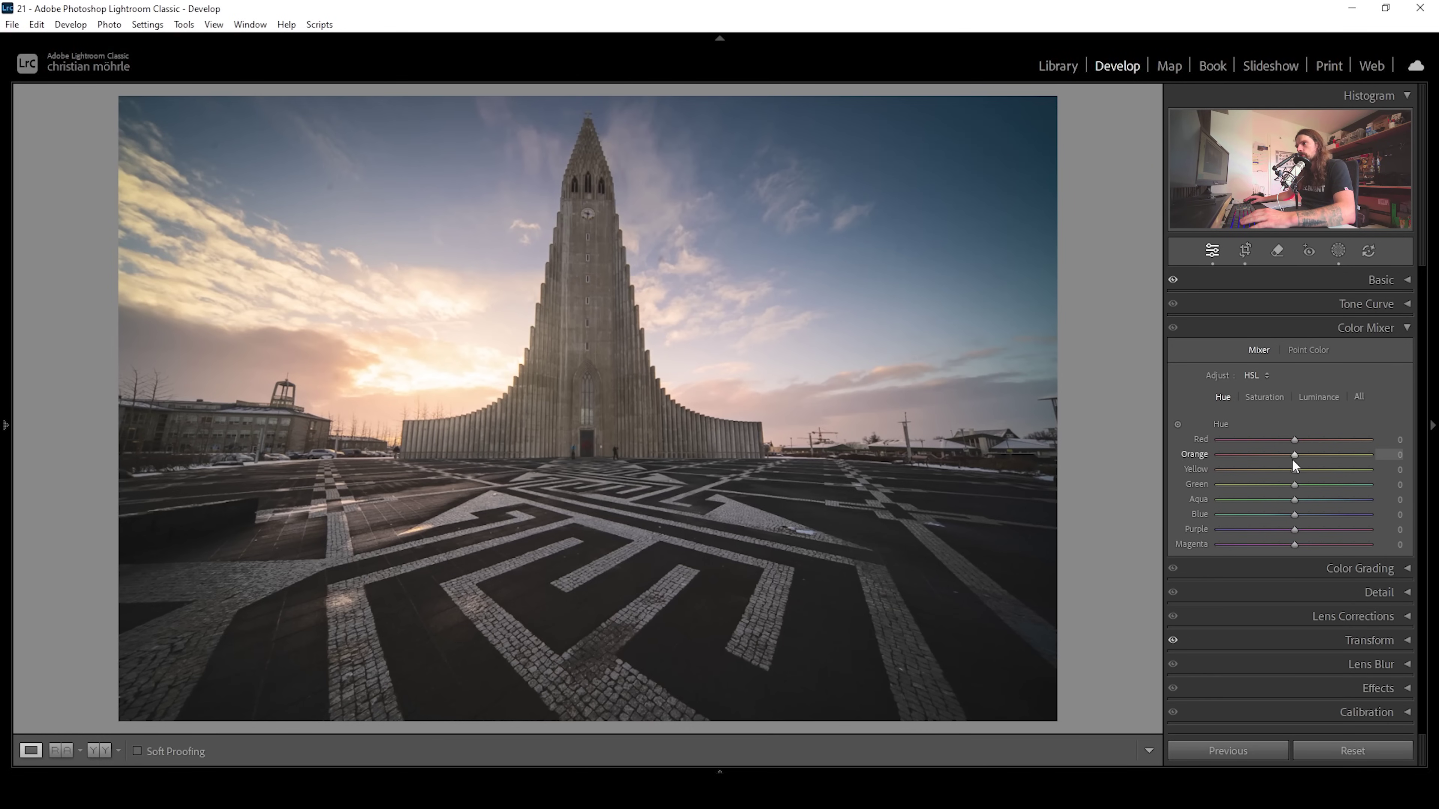
pyautogui.moveTo(1293, 455); pyautogui.dragTo(1287, 455)
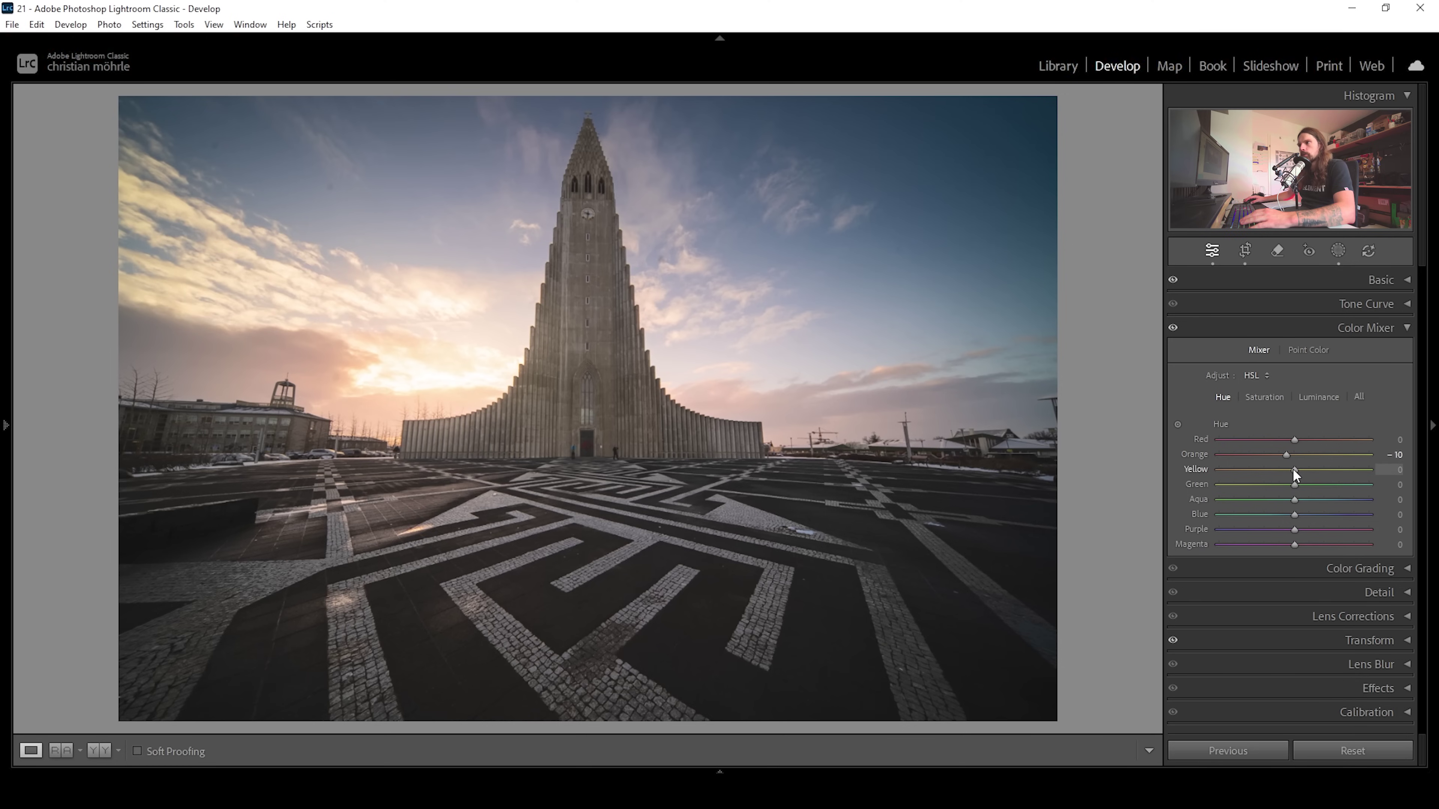
pyautogui.moveTo(1295, 470); pyautogui.dragTo(1262, 470)
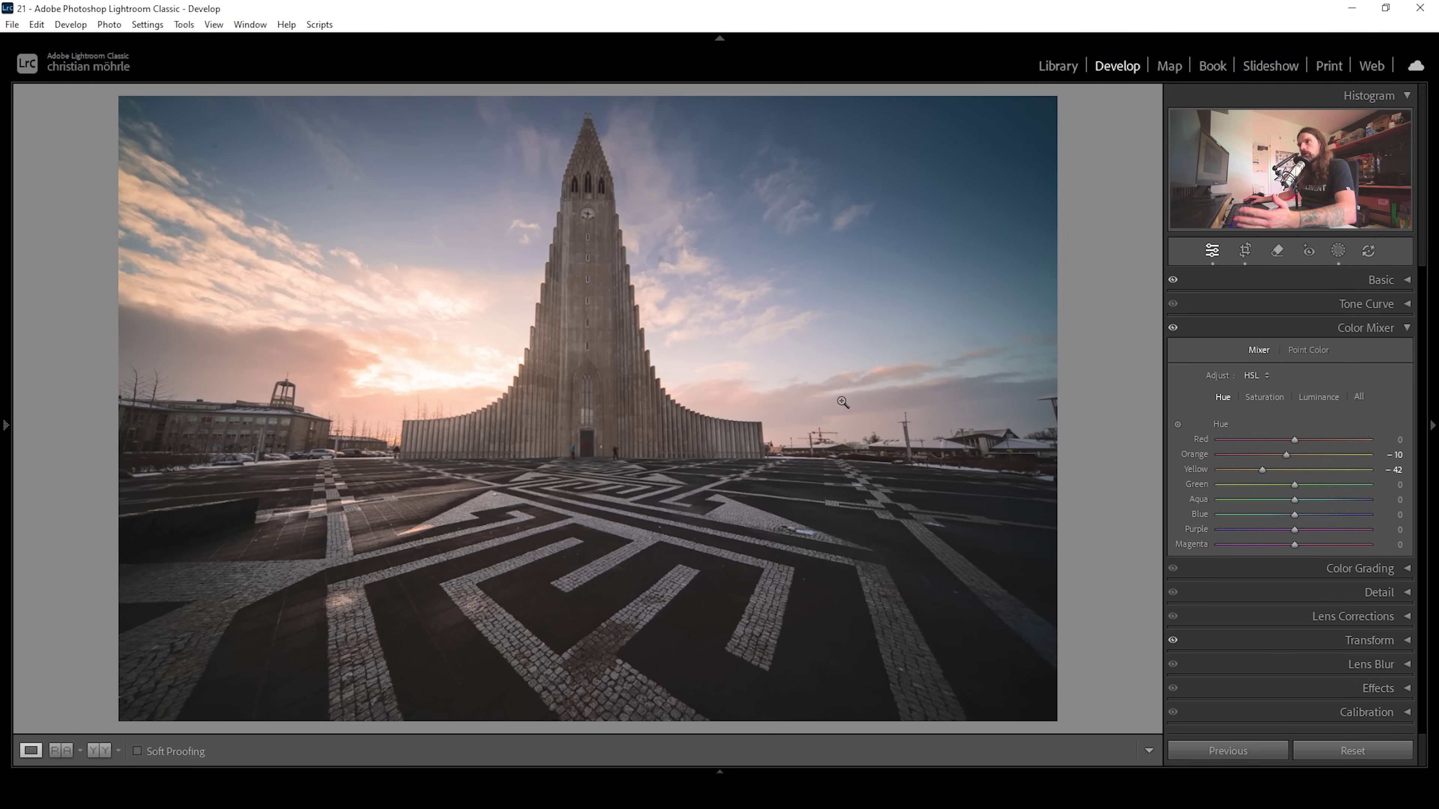
pyautogui.moveTo(1296, 514); pyautogui.dragTo(1285, 513)
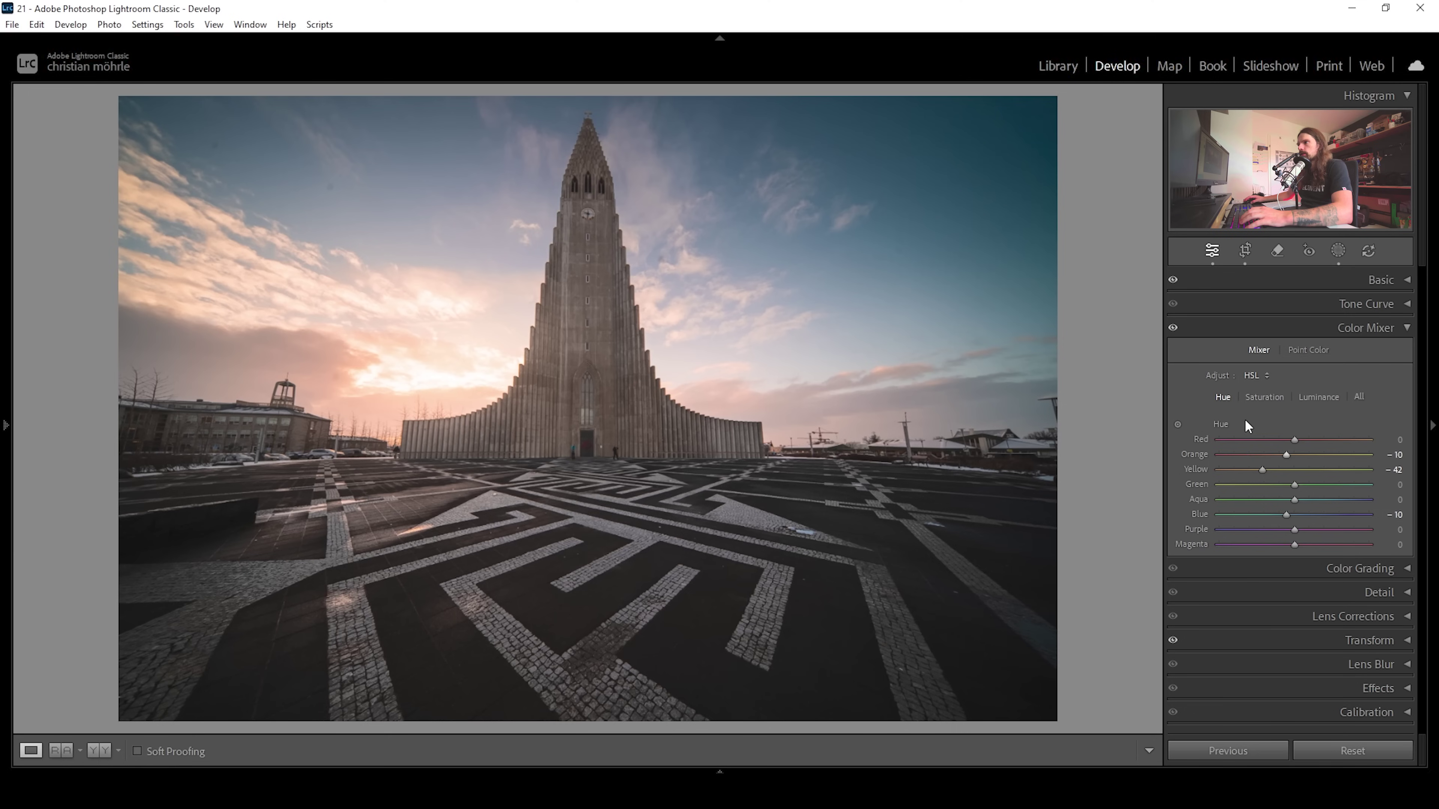
# - Set the HSL saturation to red +10, orange +34, yellow +33 and blue +4
pyautogui.click(1267, 398)
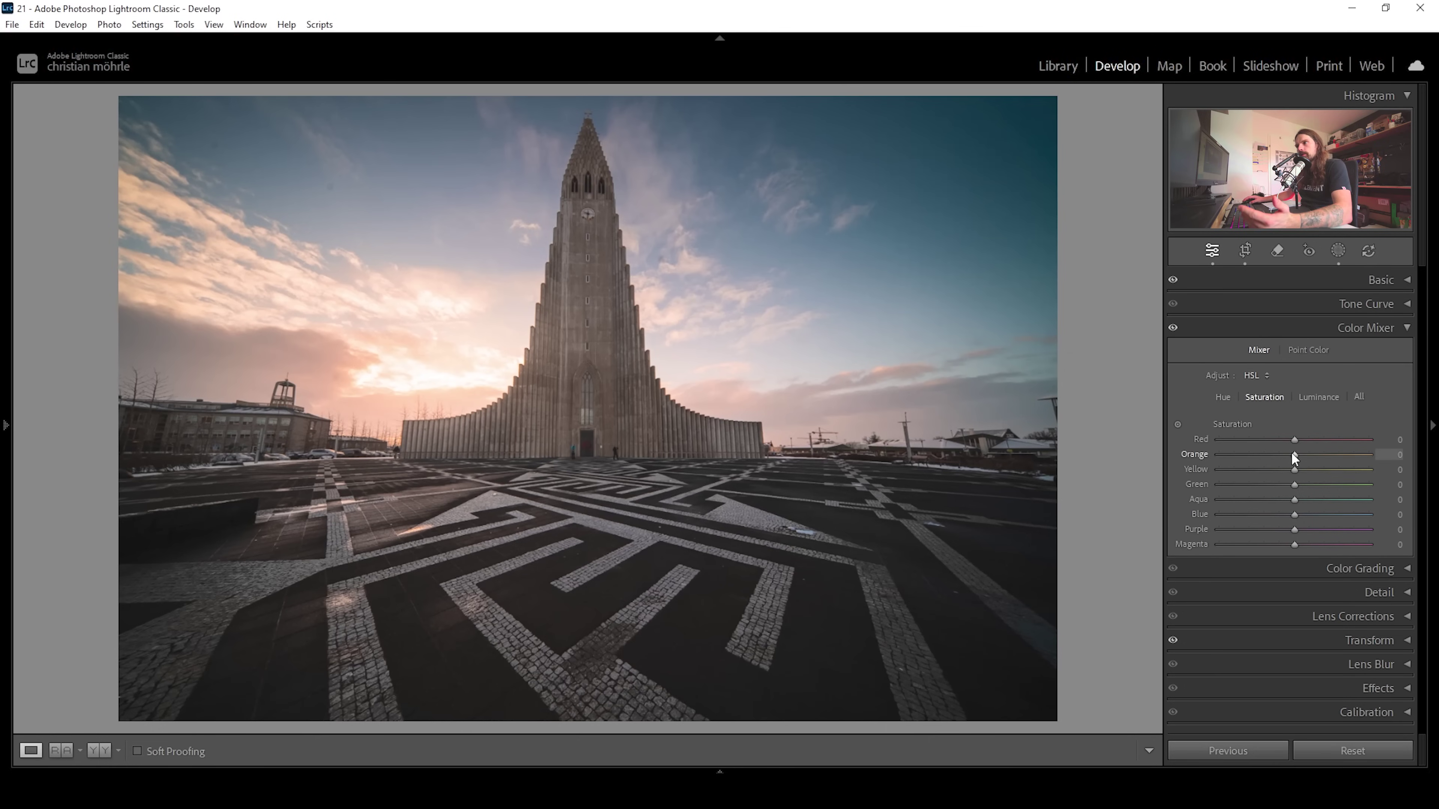
pyautogui.moveTo(1292, 453); pyautogui.dragTo(1303, 453)
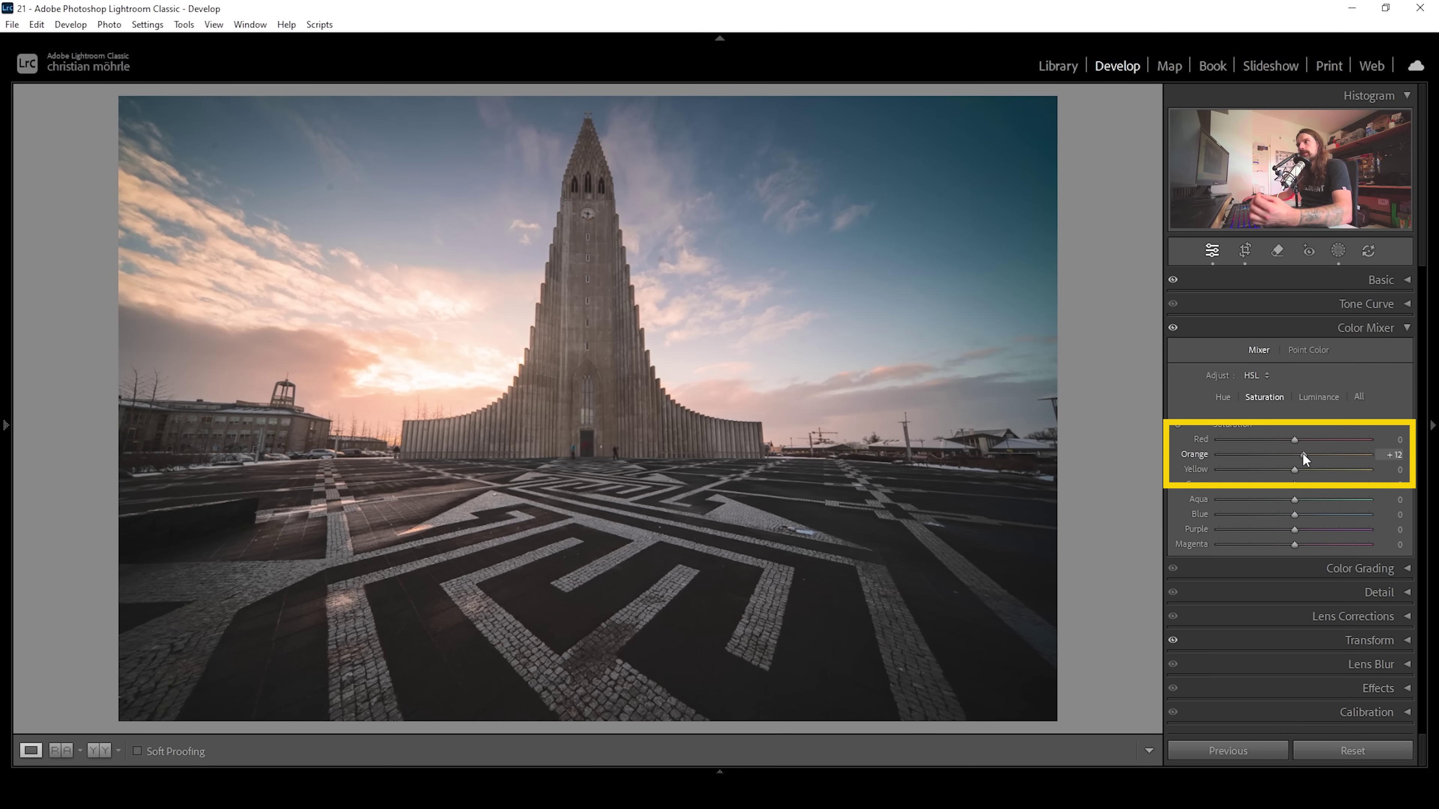
pyautogui.moveTo(1304, 454); pyautogui.dragTo(1320, 456)
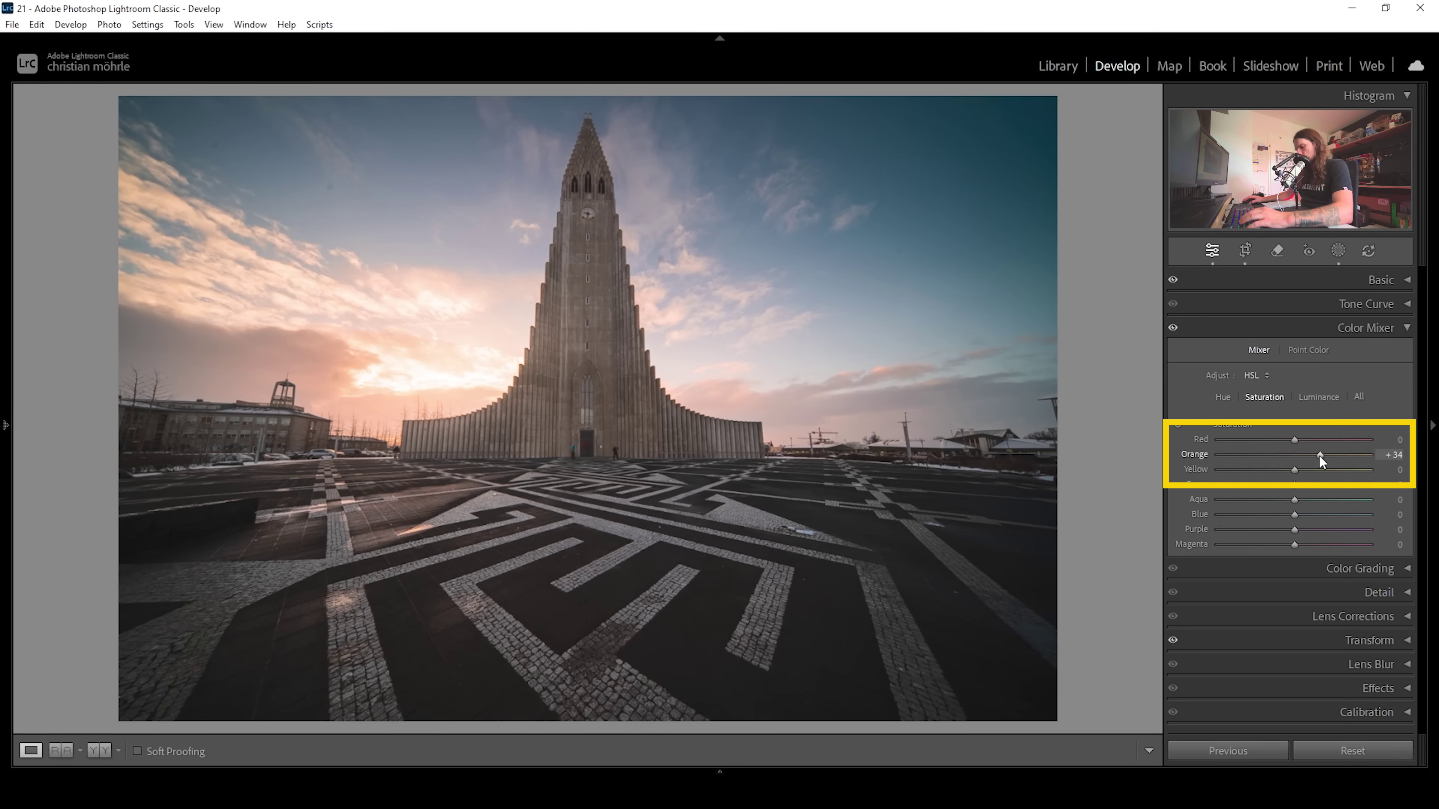
pyautogui.moveTo(1294, 470); pyautogui.dragTo(1318, 472)
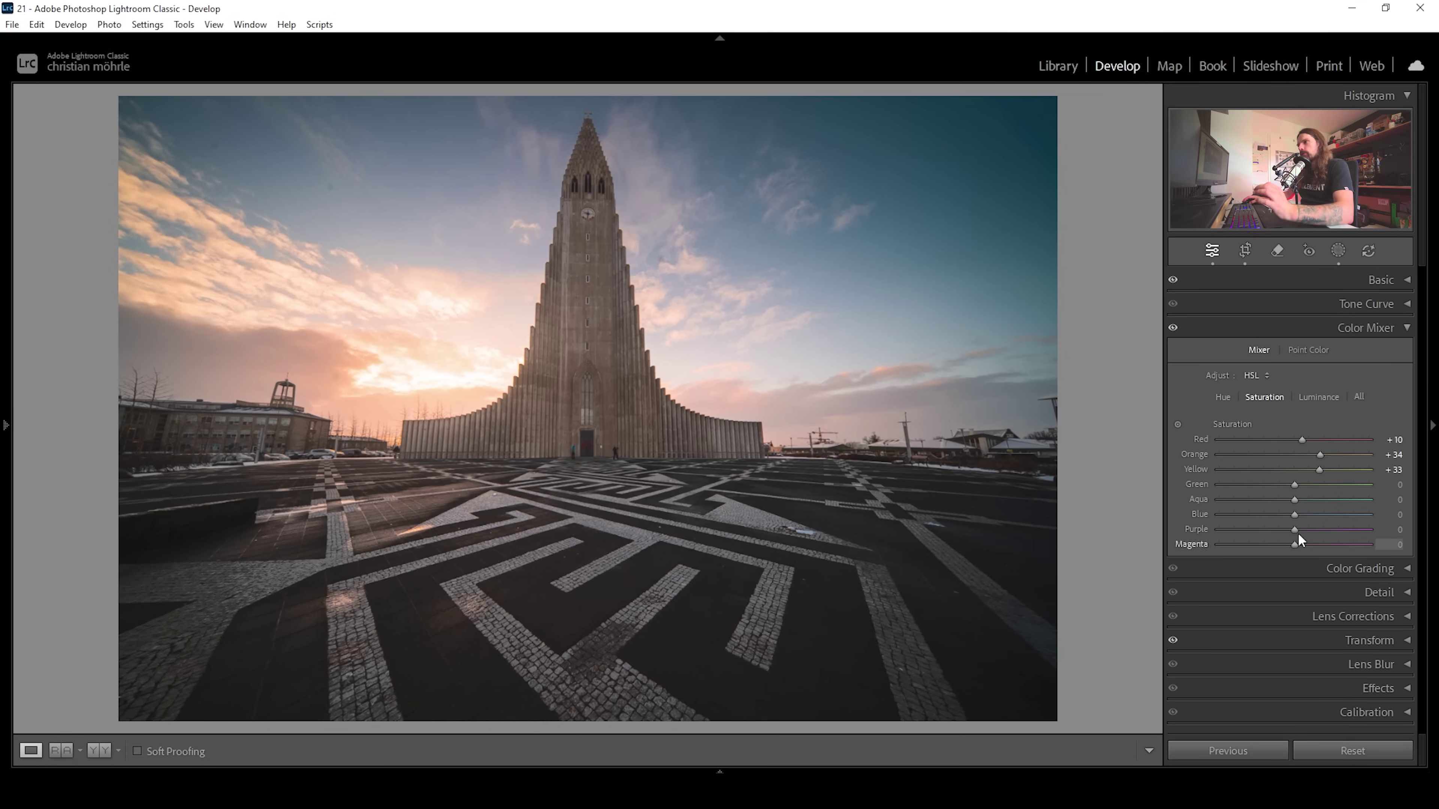
pyautogui.moveTo(1293, 514); pyautogui.dragTo(1275, 514)
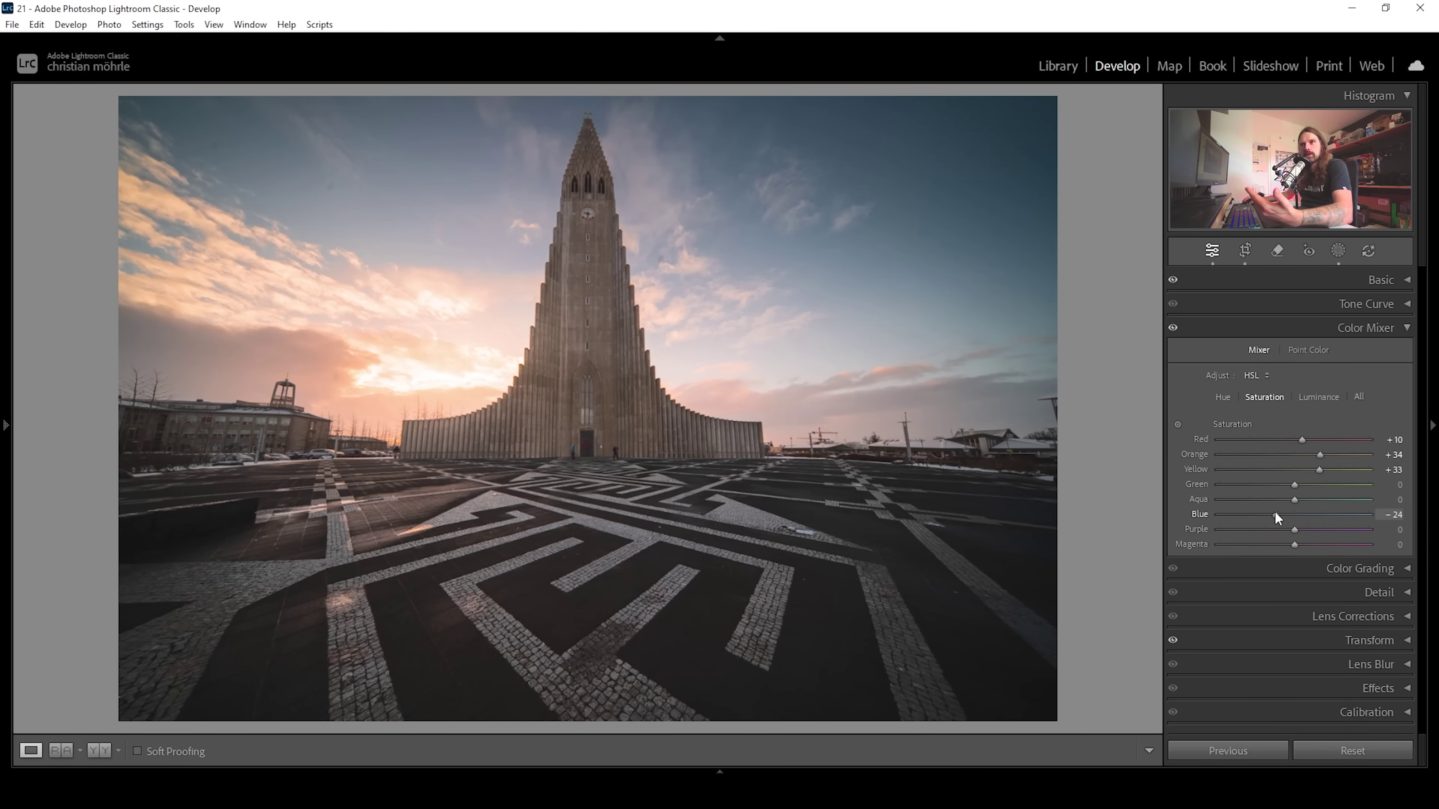
pyautogui.moveTo(1275, 513); pyautogui.dragTo(1290, 515)
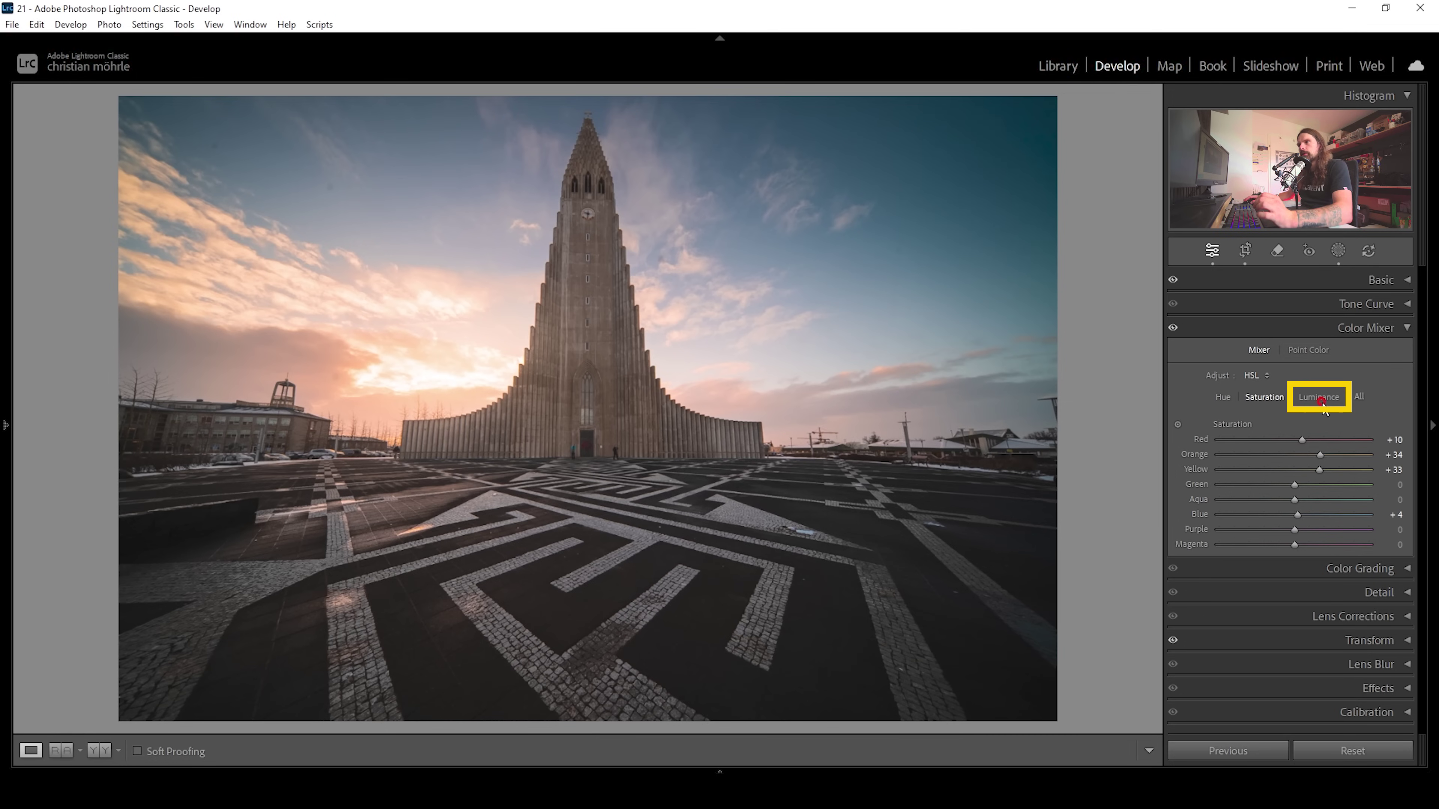
# - Set the HSL luminance to blue -14, orange +4 and yellow +4
pyautogui.click(1320, 397)
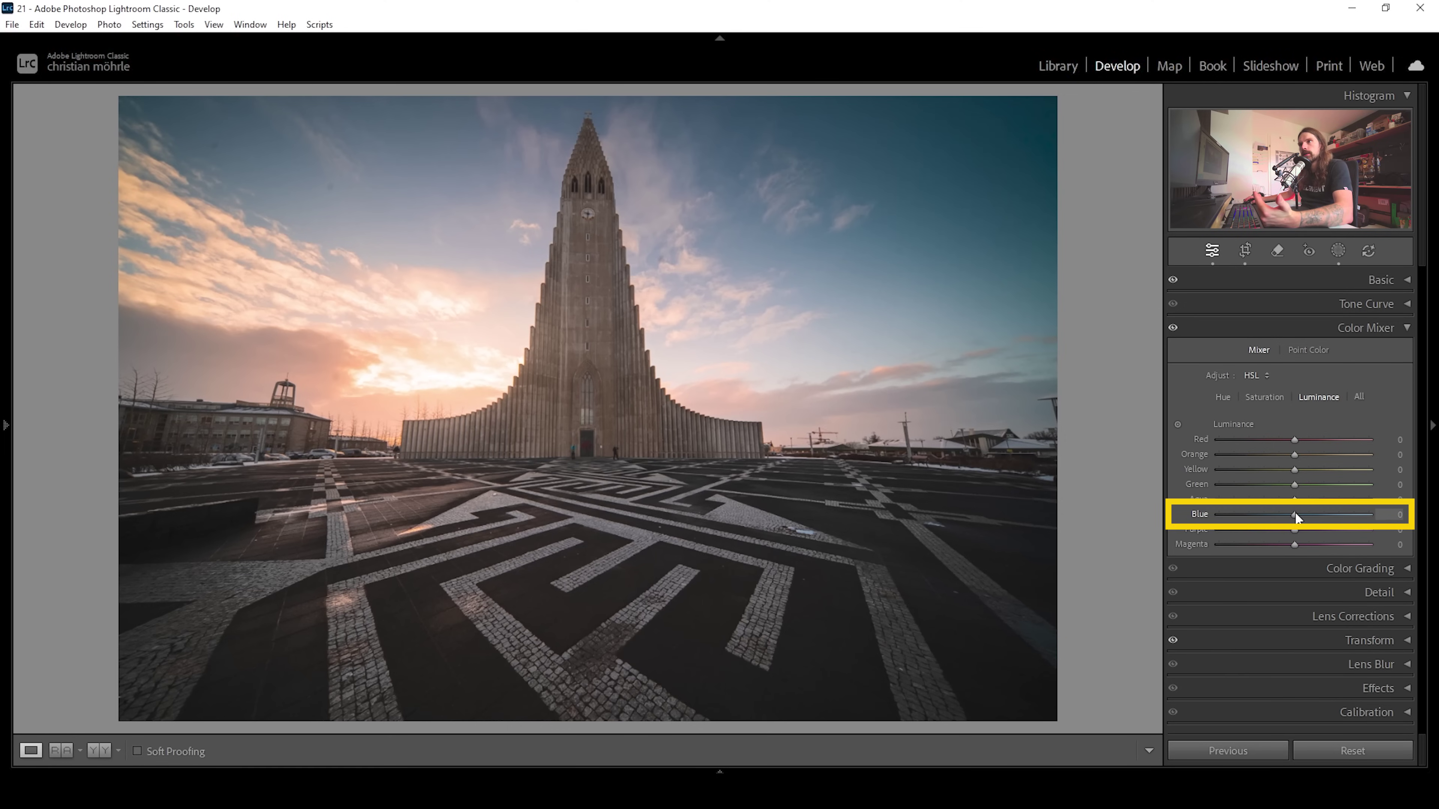
pyautogui.moveTo(1296, 513); pyautogui.dragTo(1280, 515)
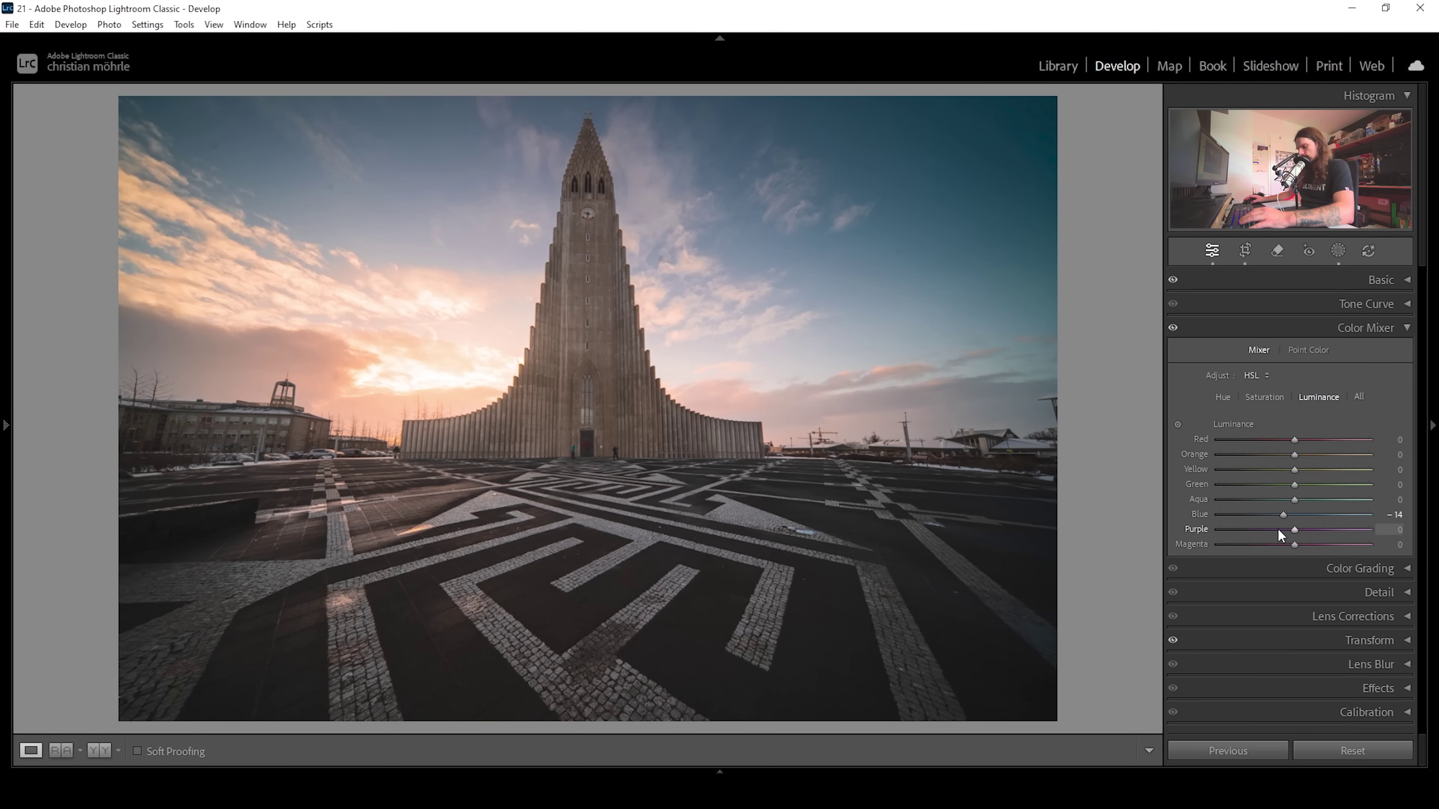
pyautogui.moveTo(1295, 458); pyautogui.dragTo(1296, 457)
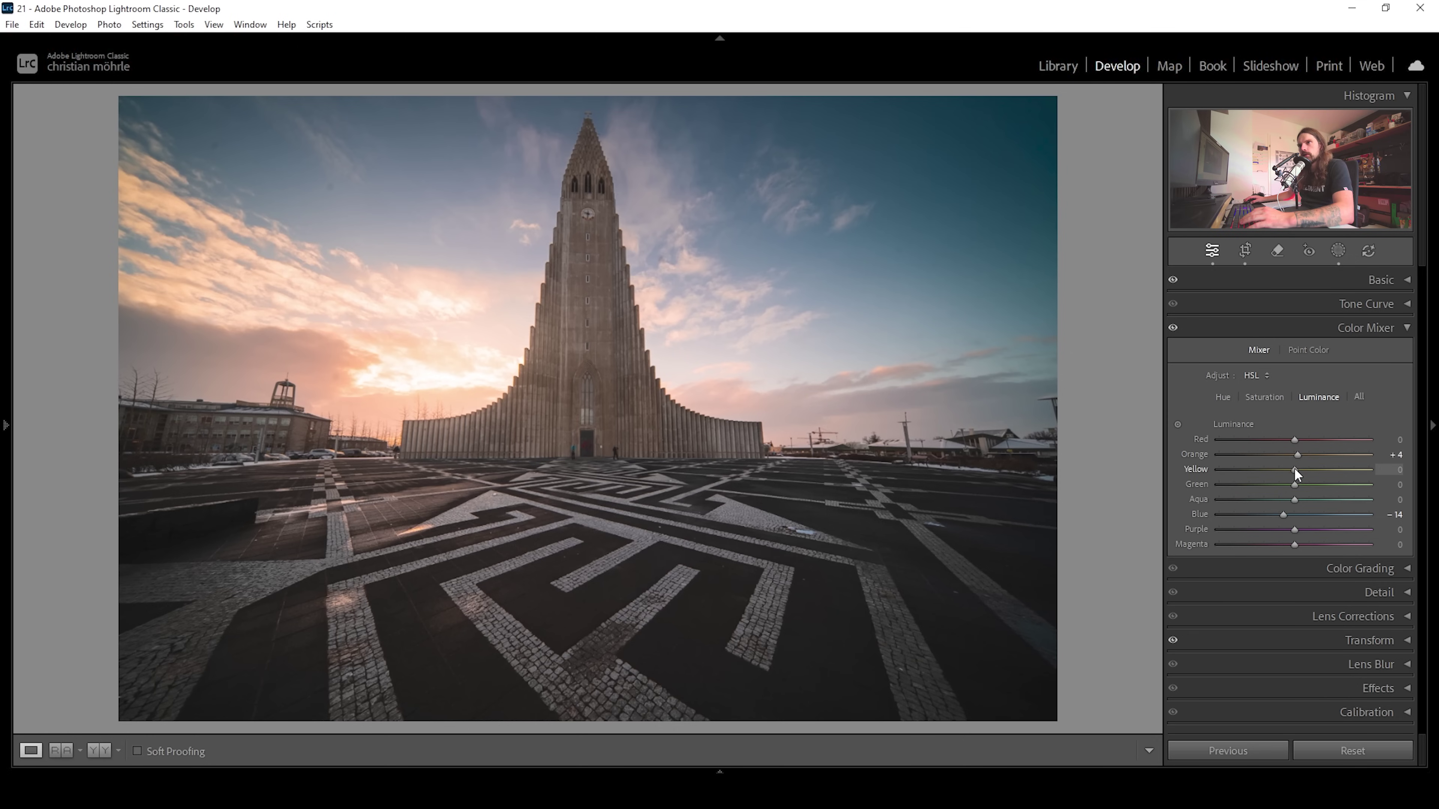
pyautogui.click(1294, 468)
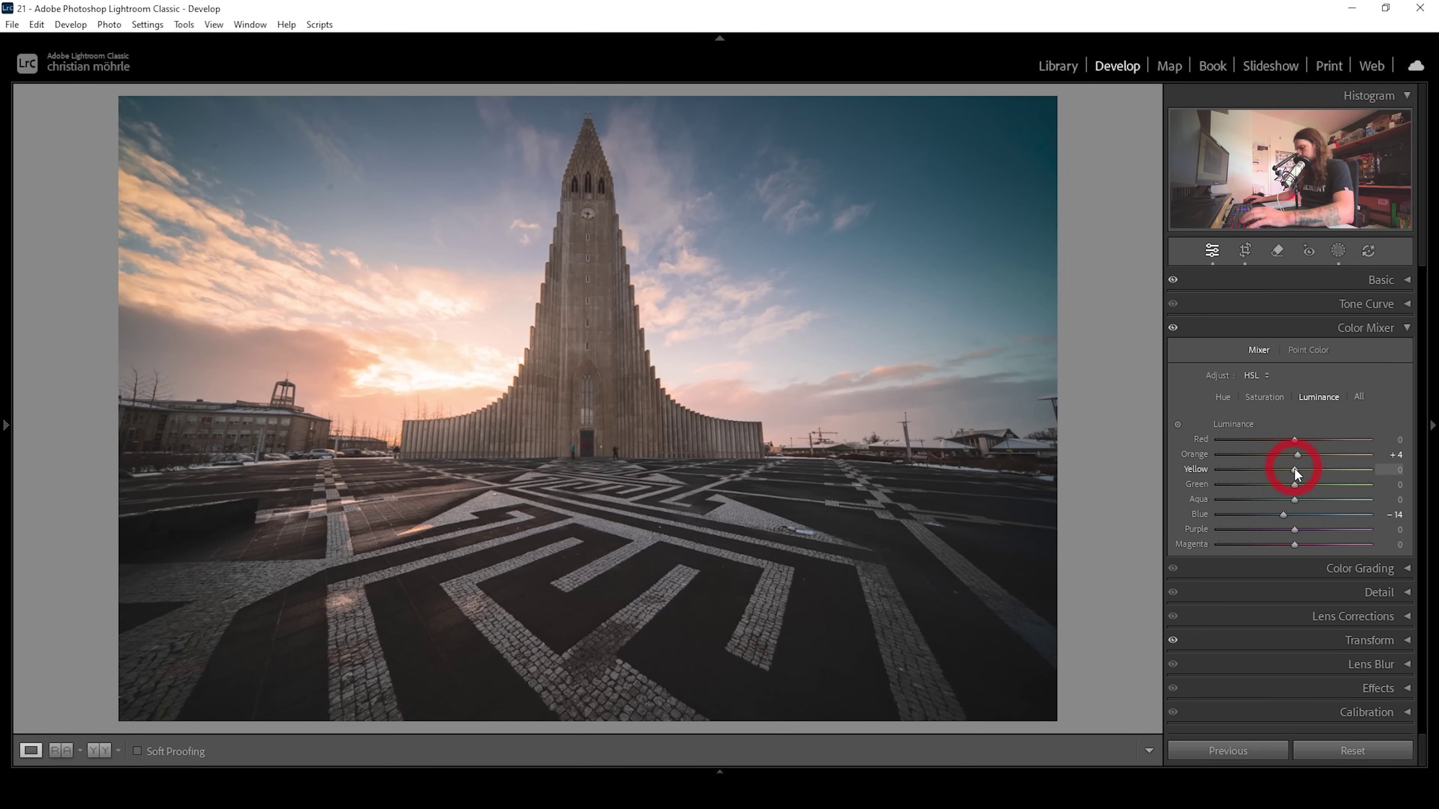
pyautogui.moveTo(1294, 468); pyautogui.dragTo(1298, 468)
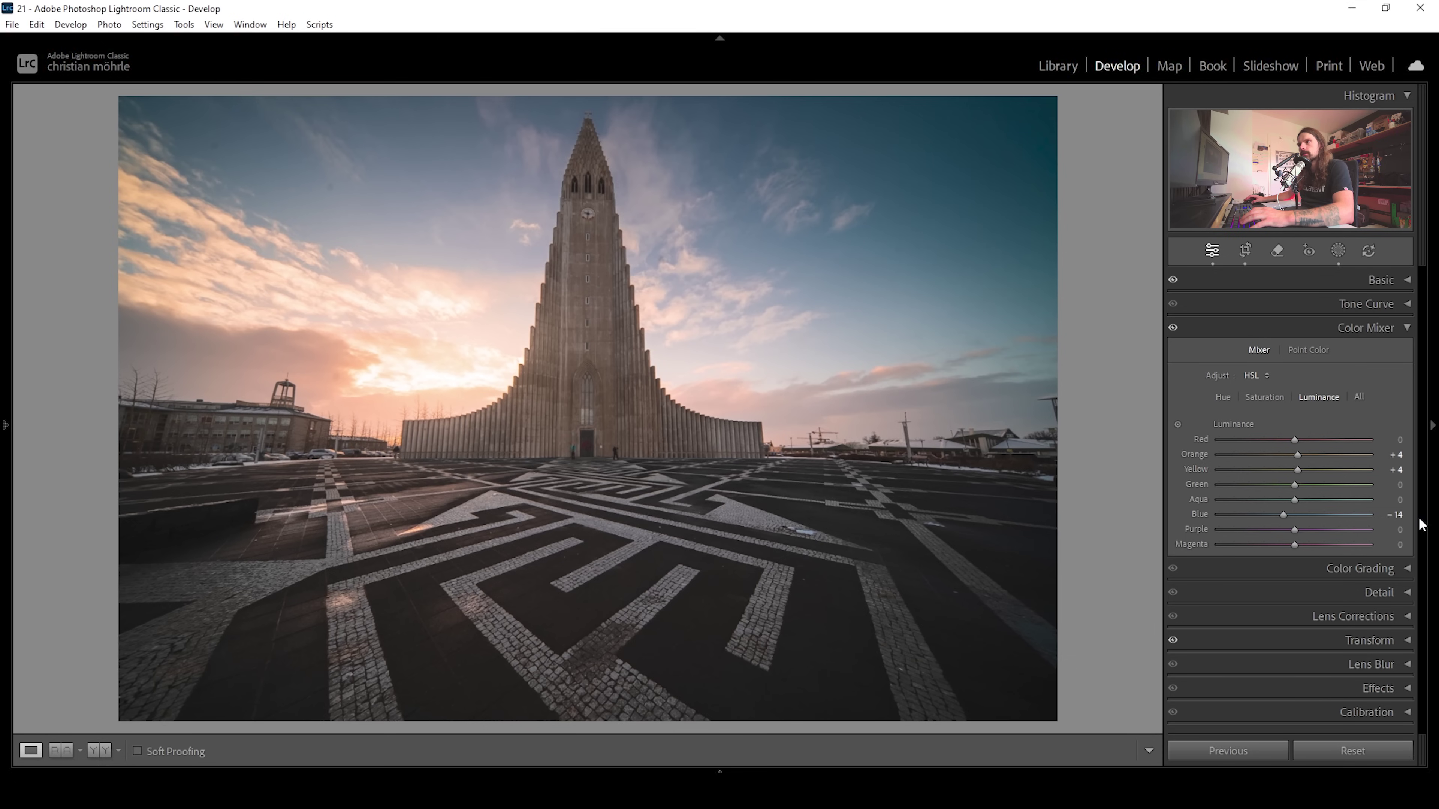
pyautogui.click(1389, 328)
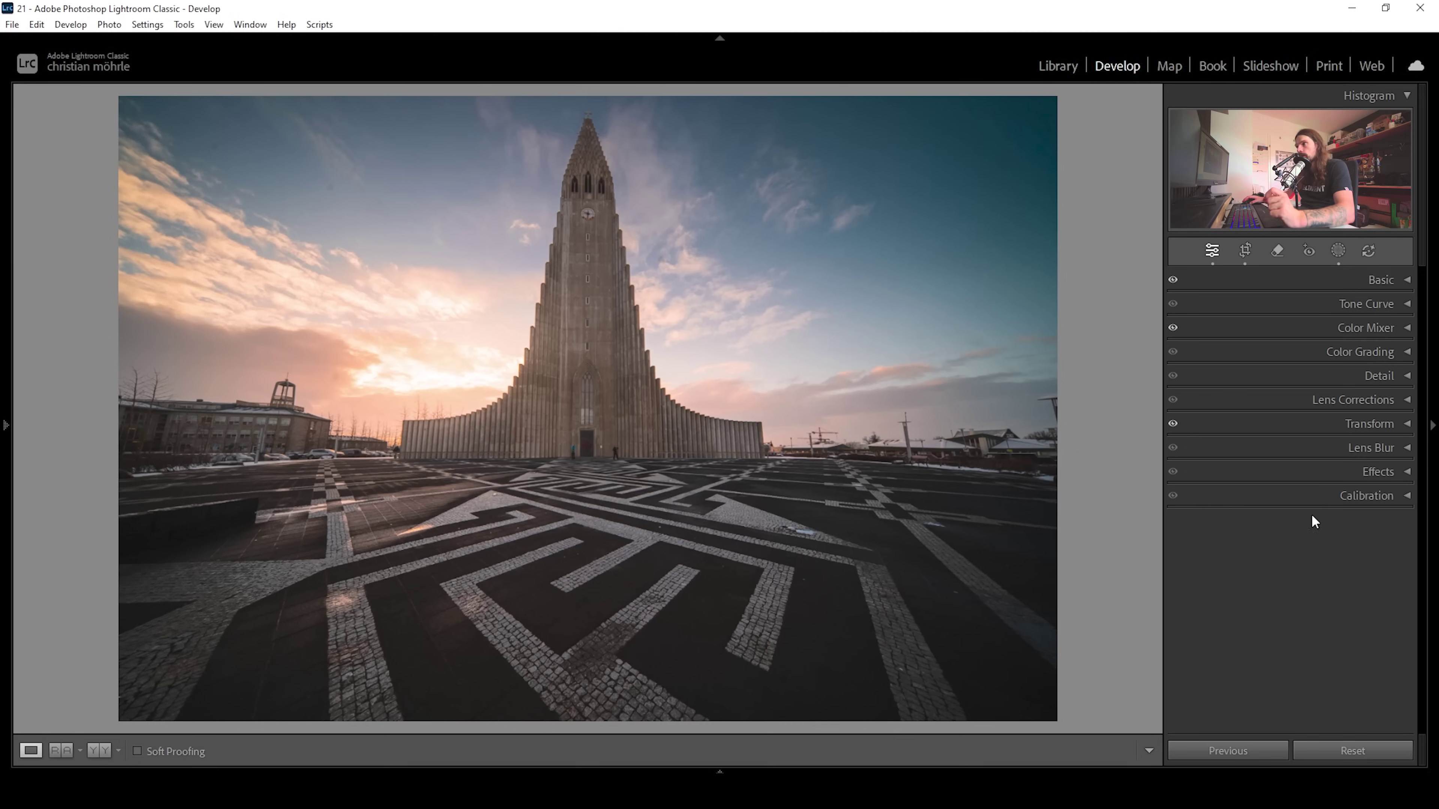
# - Color grade the highlights with a warm orange tint of hue 38 and saturation 74
pyautogui.click(1375, 349)
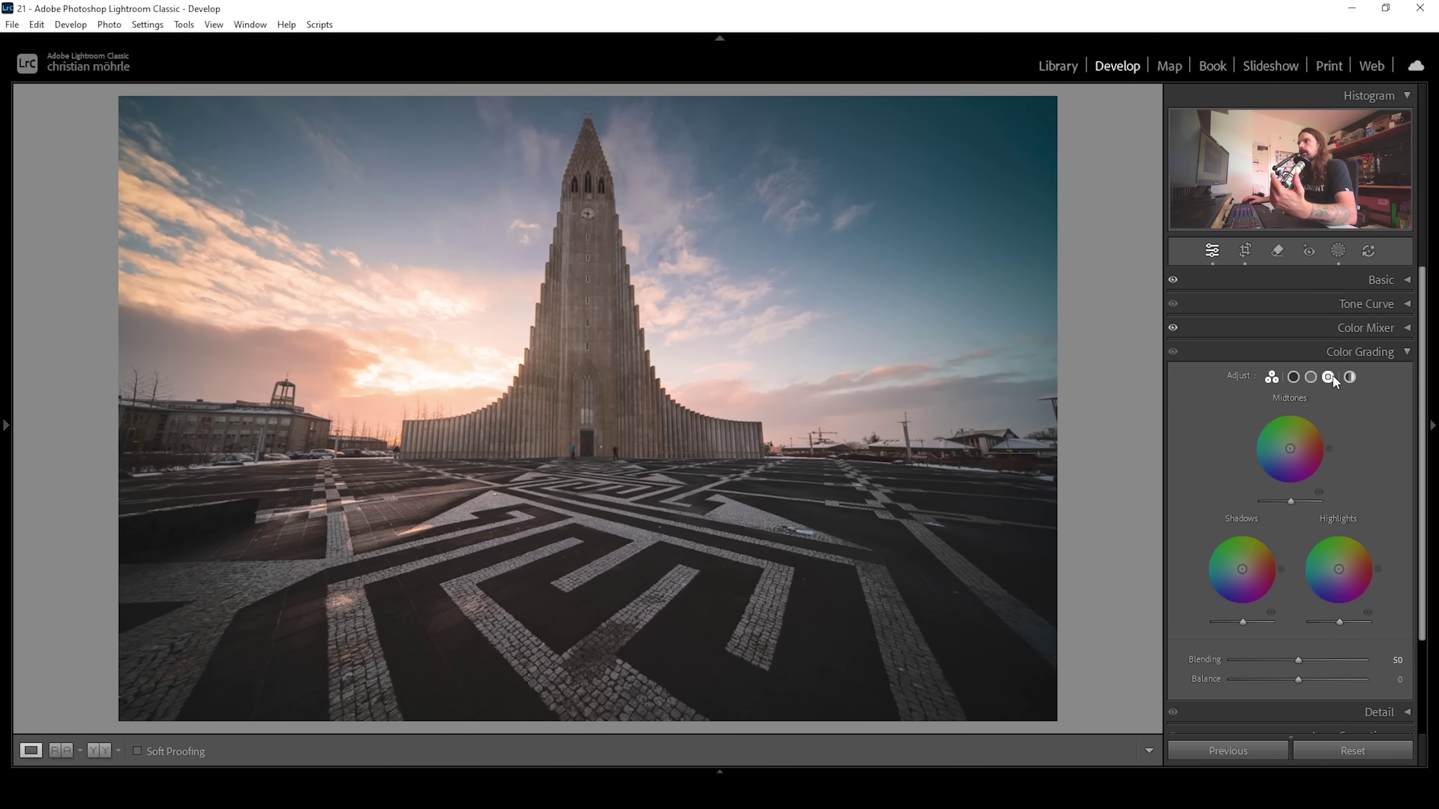
pyautogui.click(1329, 377)
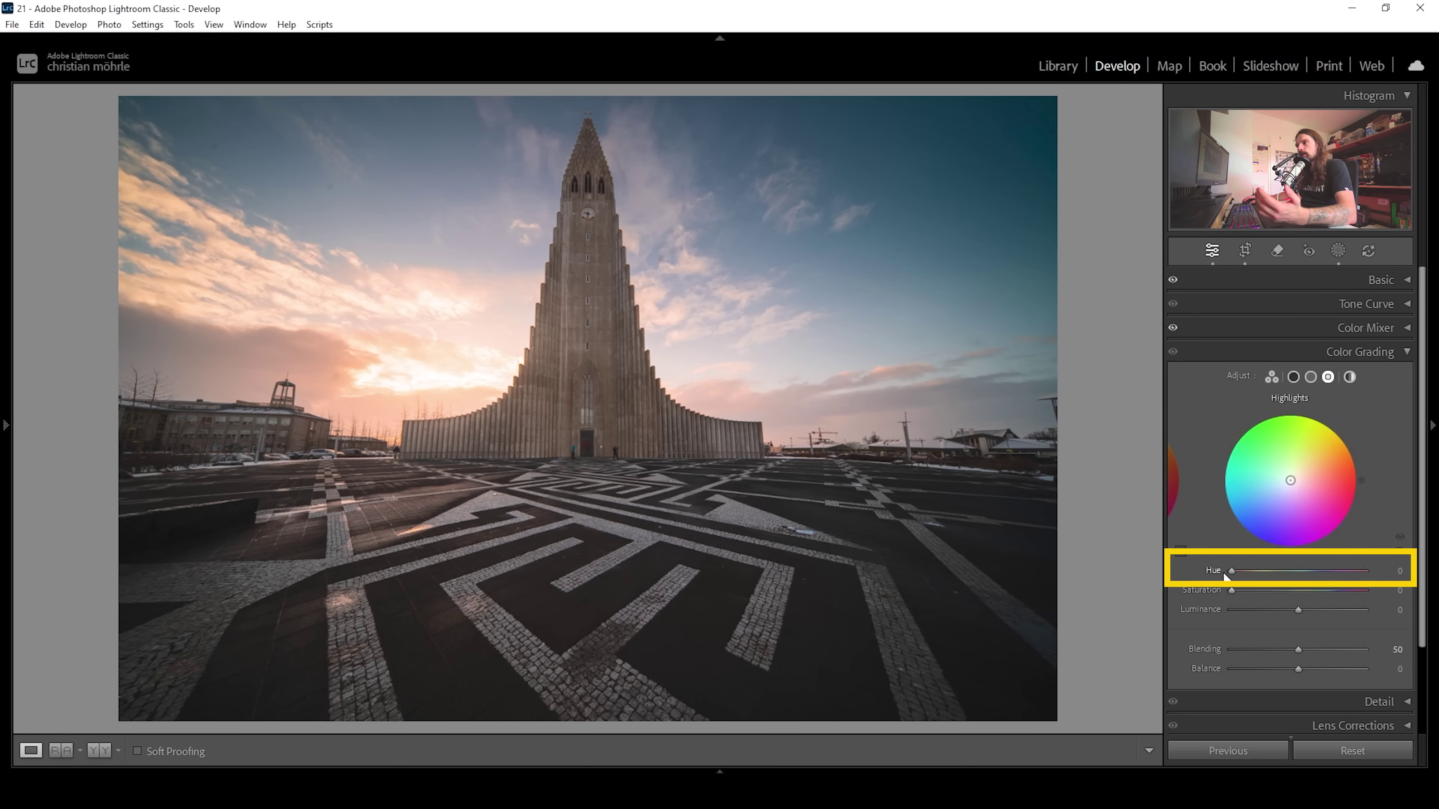
pyautogui.moveTo(1231, 571); pyautogui.dragTo(1246, 575)
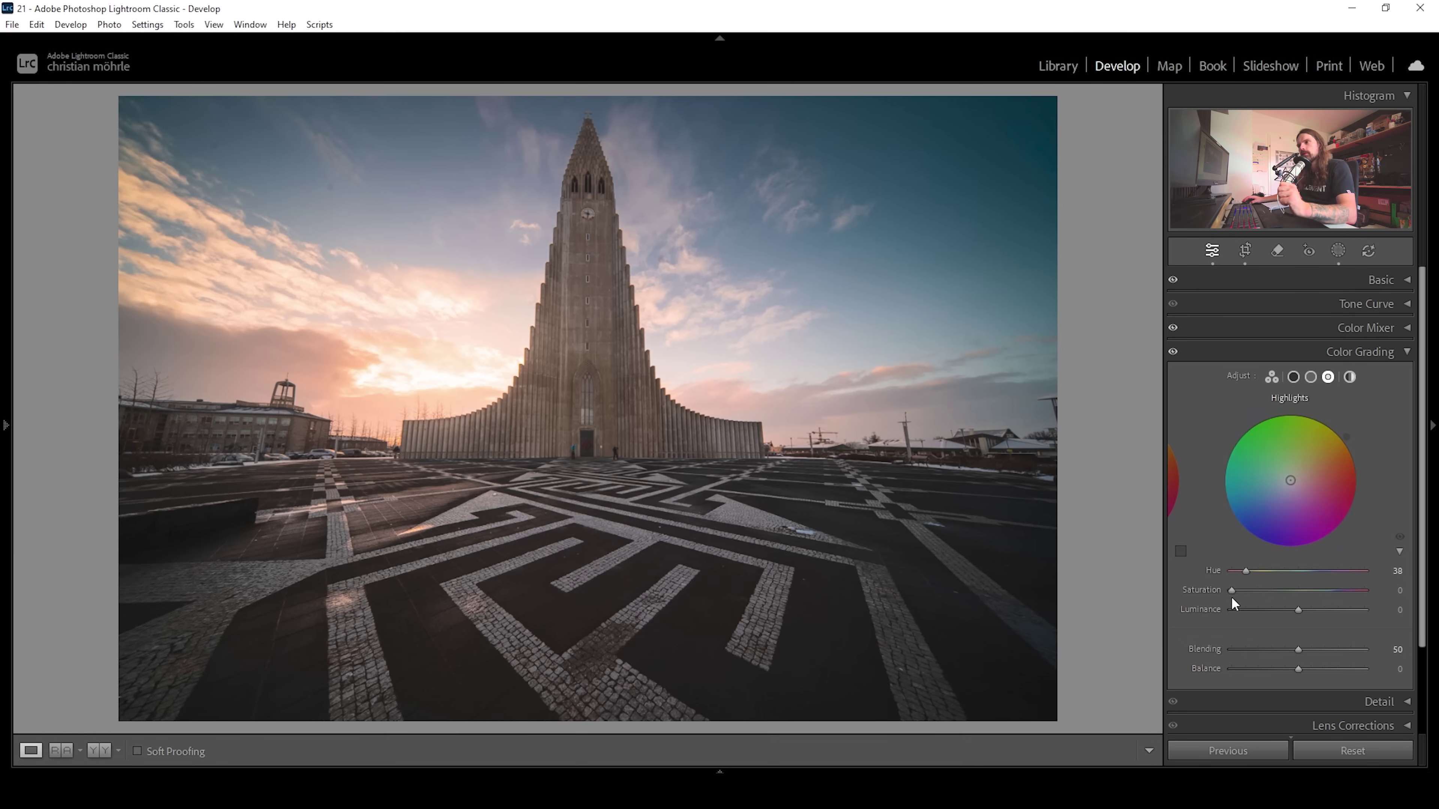
pyautogui.moveTo(1232, 591); pyautogui.dragTo(1290, 597)
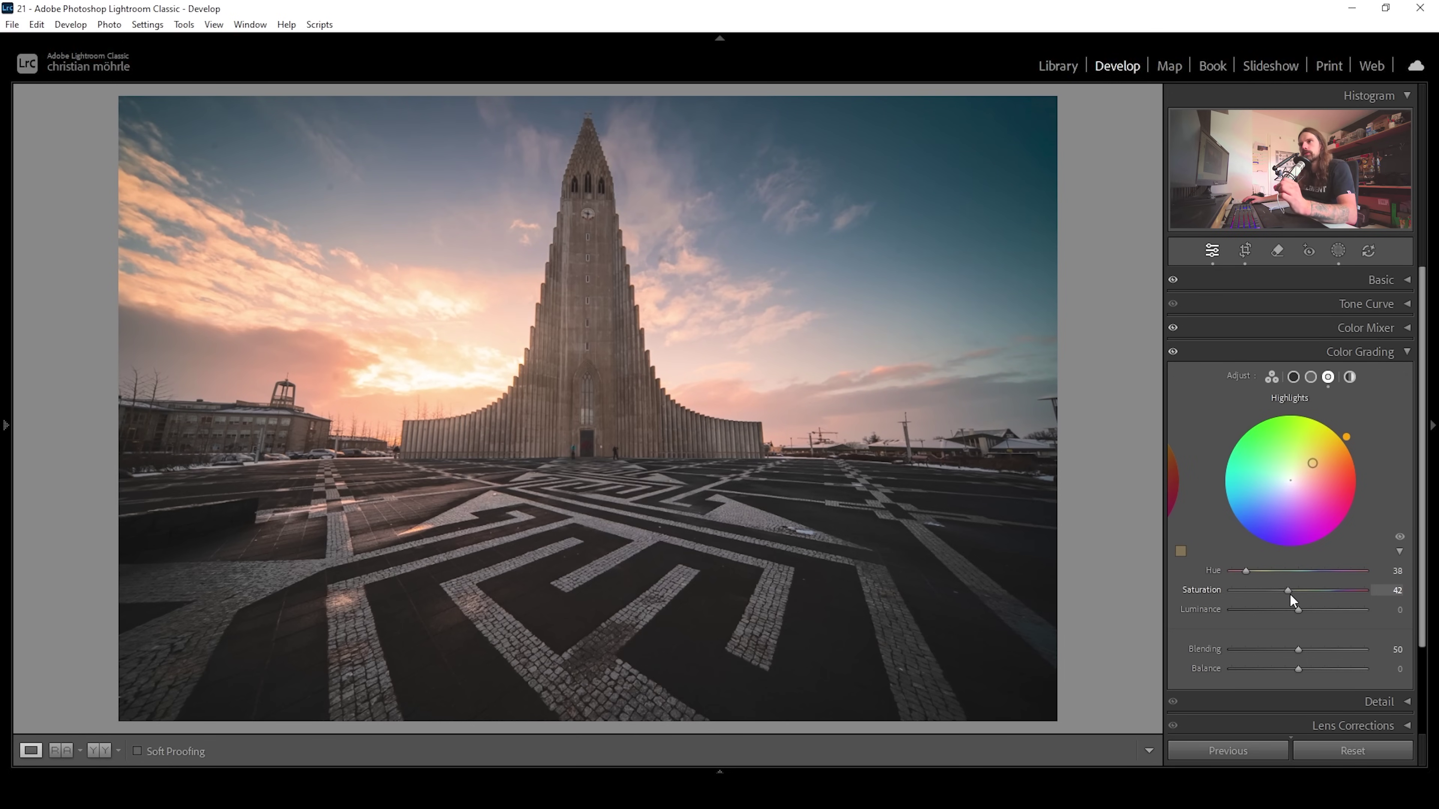
pyautogui.moveTo(1291, 595); pyautogui.dragTo(1350, 597)
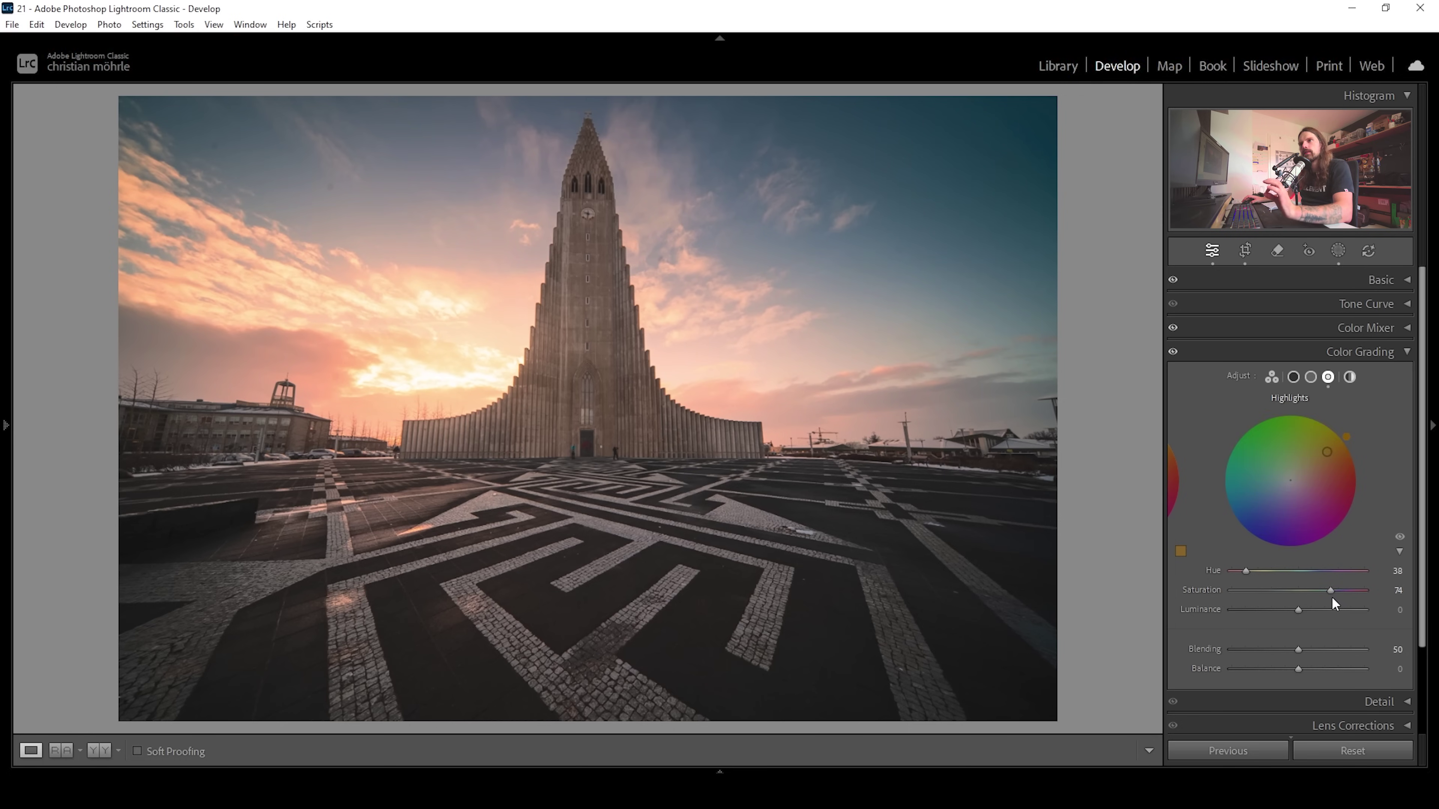
# - Color grade the midtones with a subtle warm tint of hue 34 and saturation 15
pyautogui.click(1310, 377)
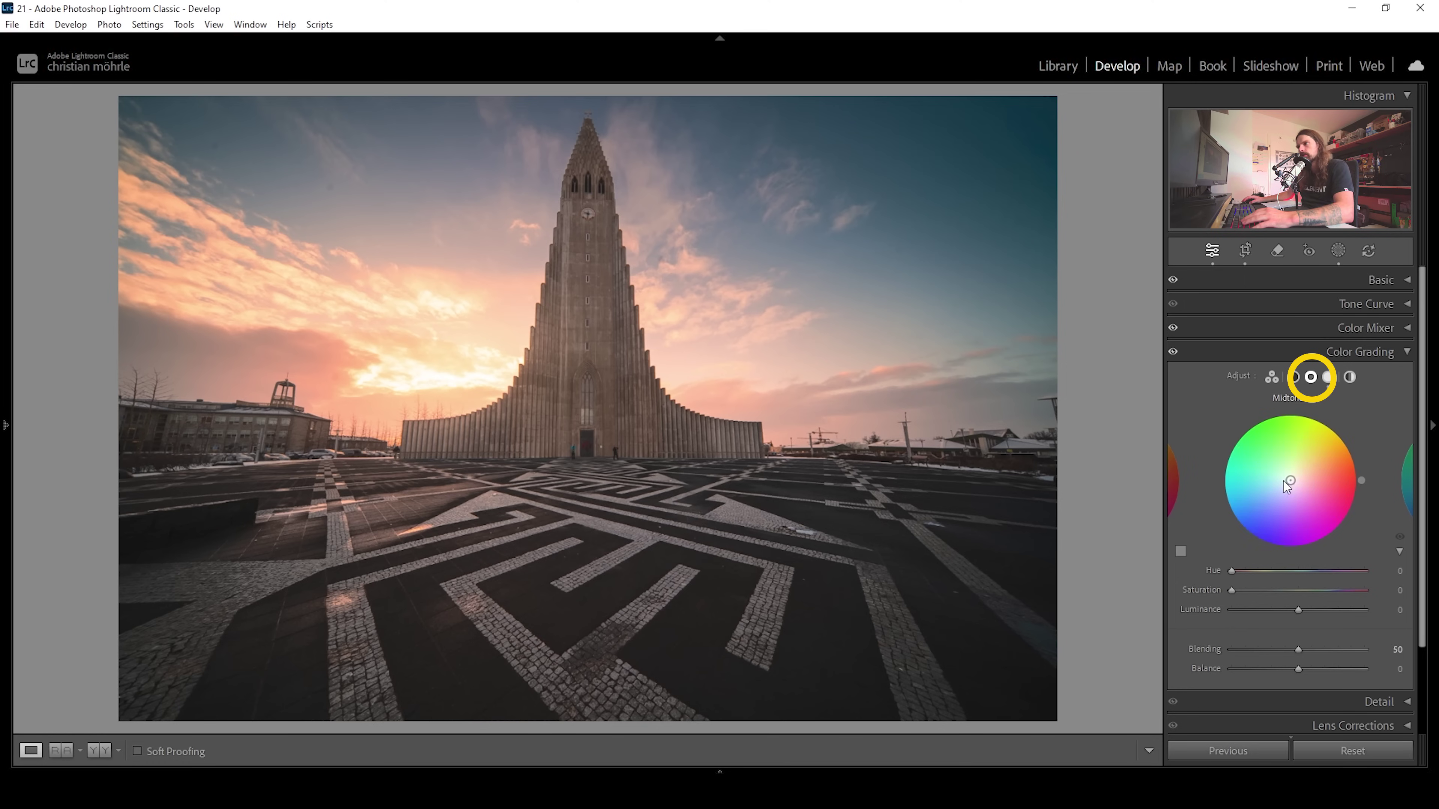
pyautogui.moveTo(1232, 572); pyautogui.dragTo(1246, 575)
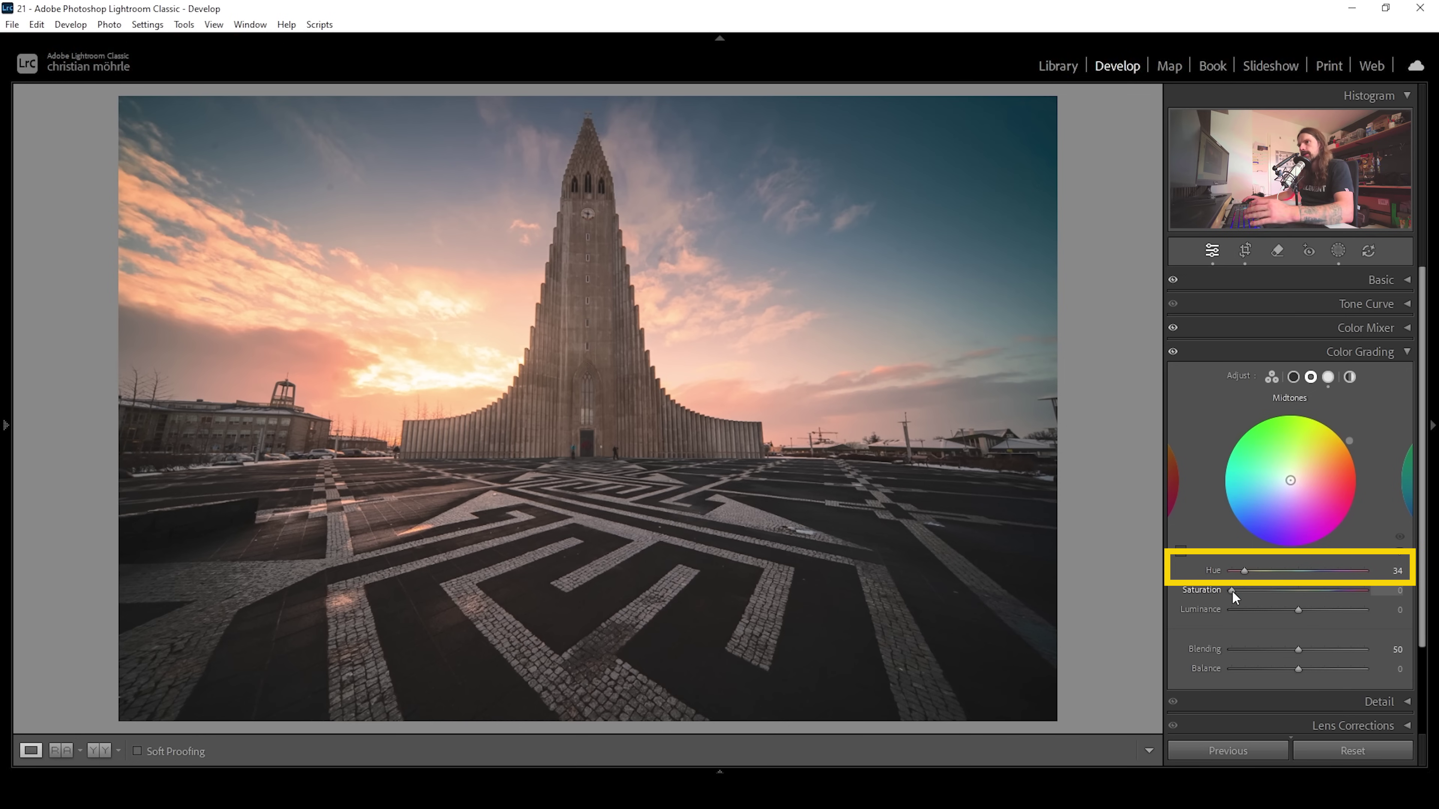
pyautogui.moveTo(1232, 590); pyautogui.dragTo(1341, 589)
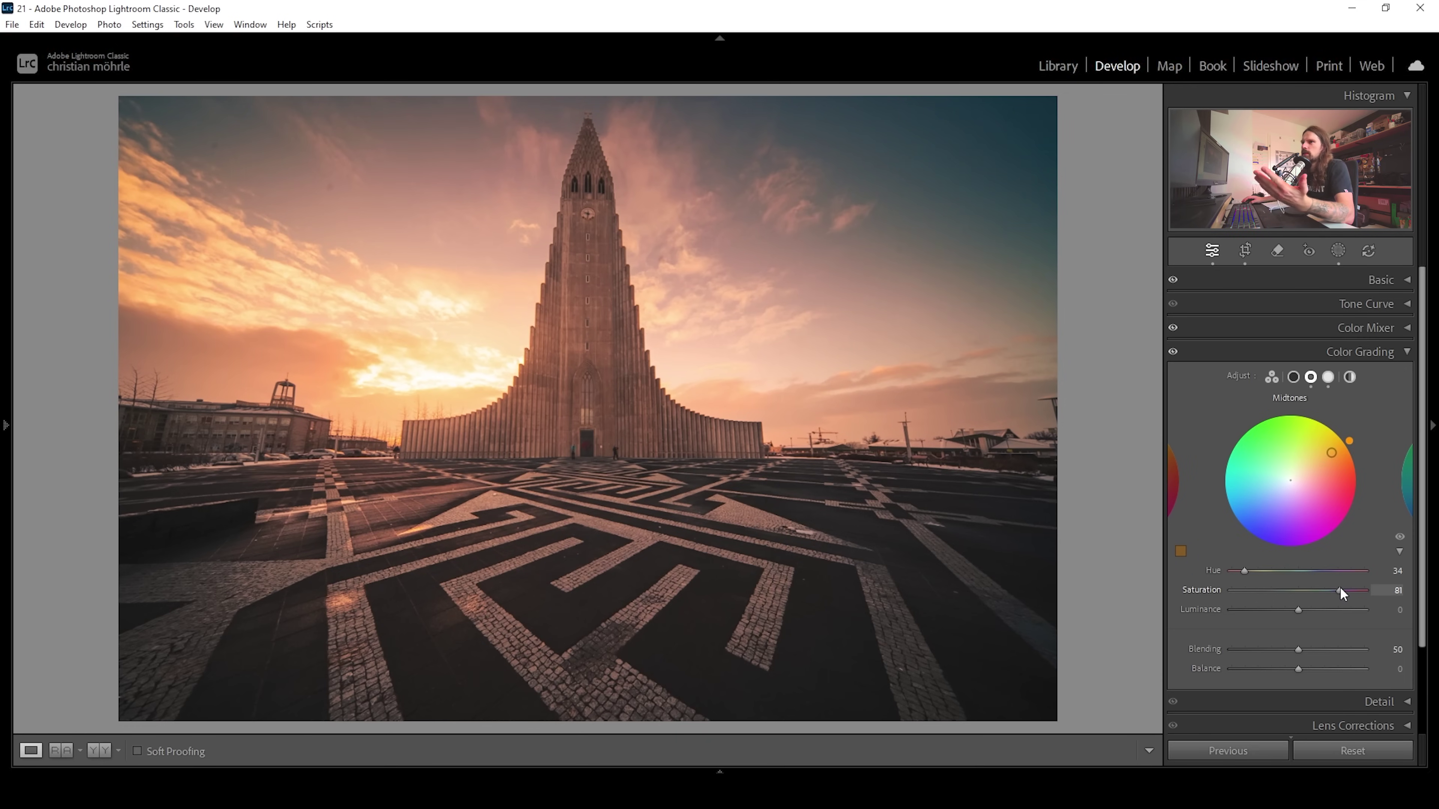
pyautogui.moveTo(1339, 590); pyautogui.dragTo(1255, 597)
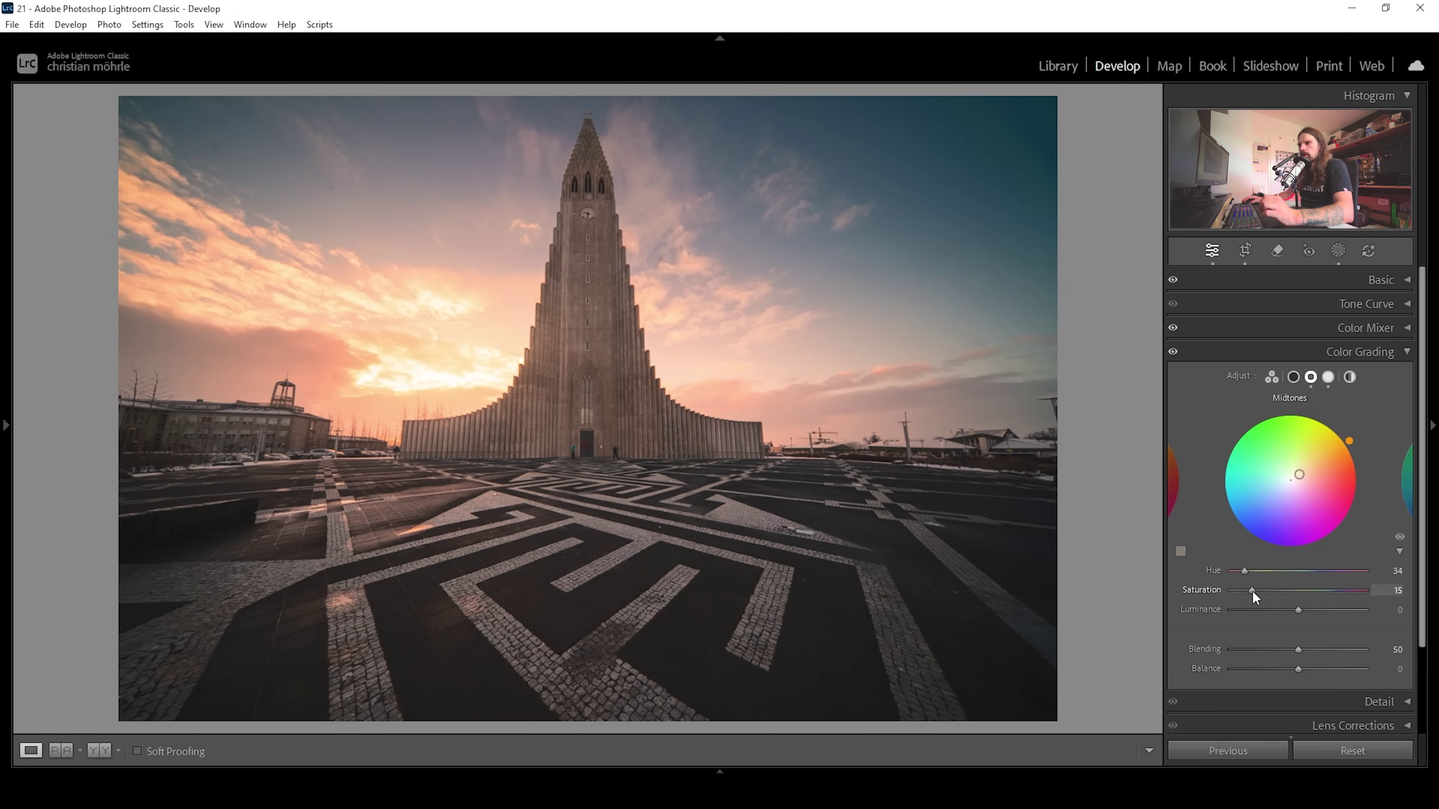
pyautogui.click(1254, 593)
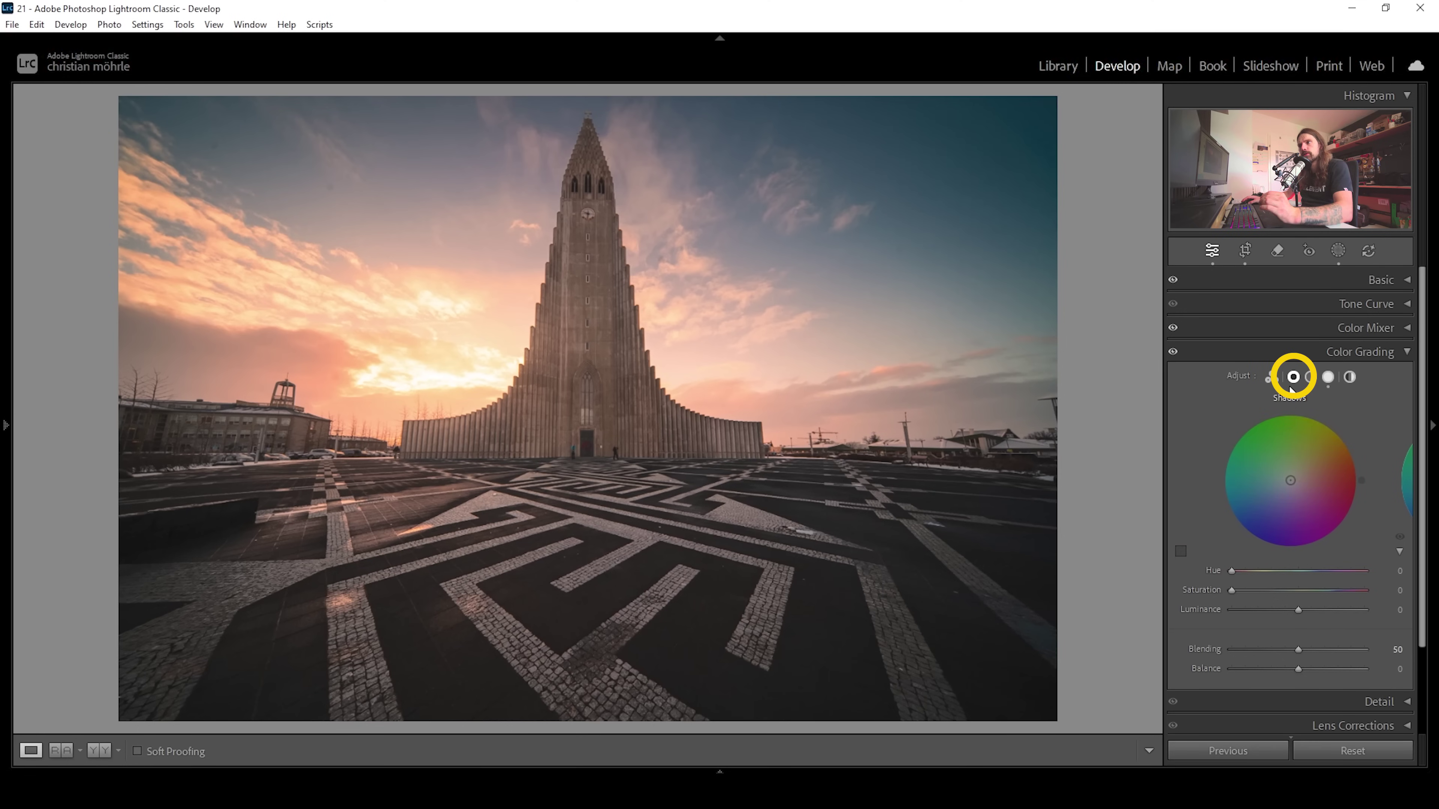
# - Color grade the shadows with a subtle blue tint of hue 233 and saturation 4
pyautogui.moveTo(1231, 571); pyautogui.dragTo(1316, 582)
pyautogui.click(1315, 572)
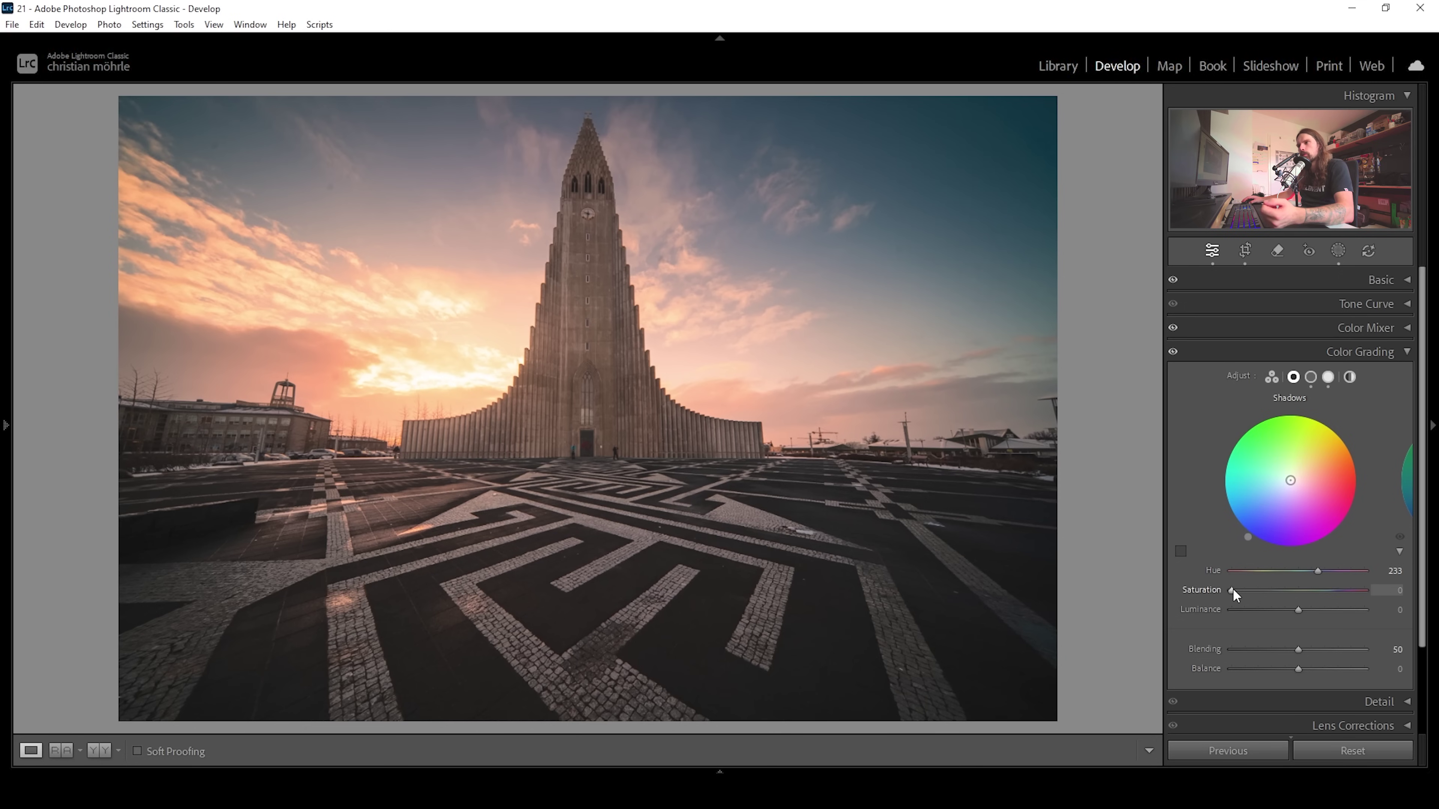
pyautogui.moveTo(1233, 590); pyautogui.dragTo(1237, 591)
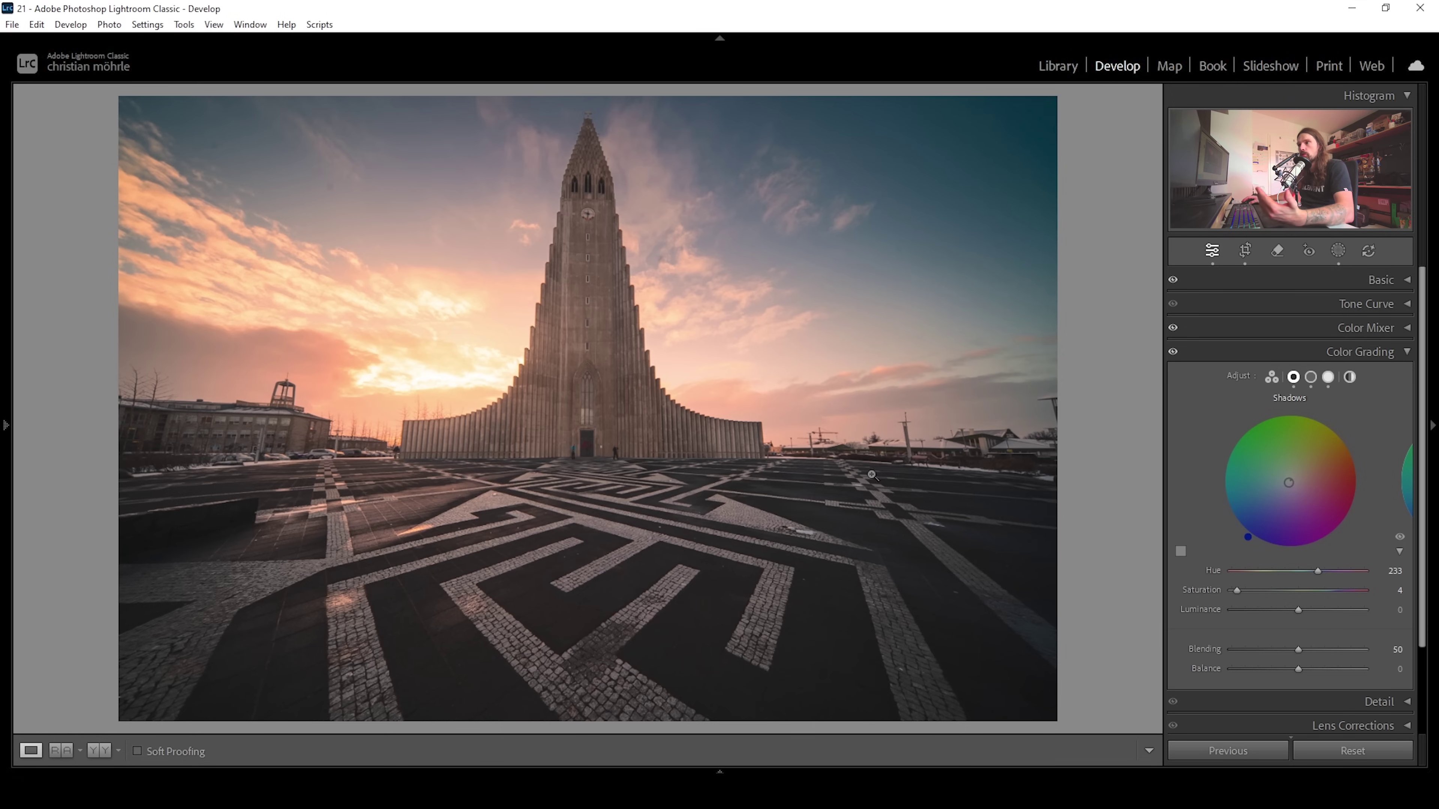
# - Apply a global color grade with a warm tint of hue 28 and a very slight saturation
pyautogui.click(1350, 377)
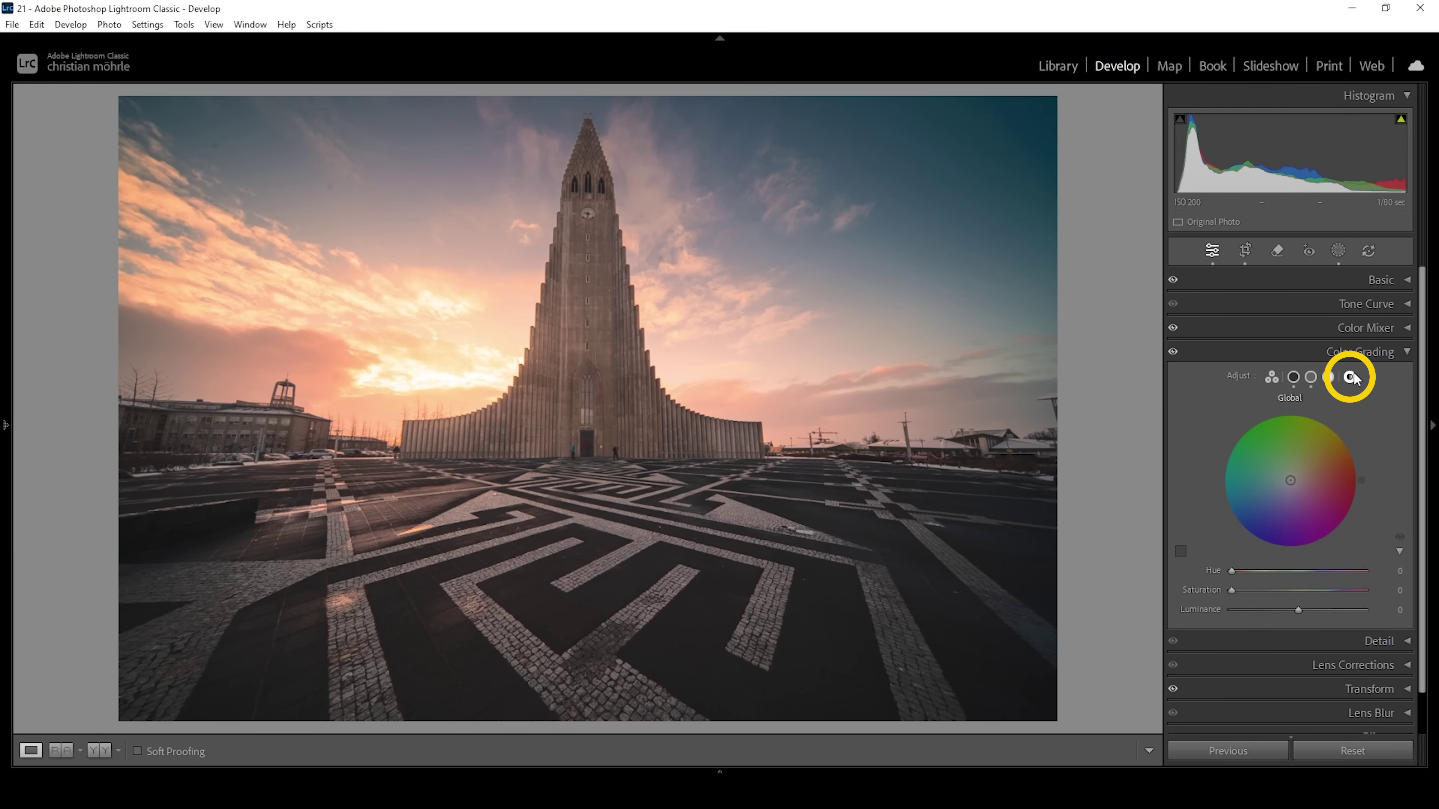
pyautogui.moveTo(1235, 569); pyautogui.dragTo(1245, 570)
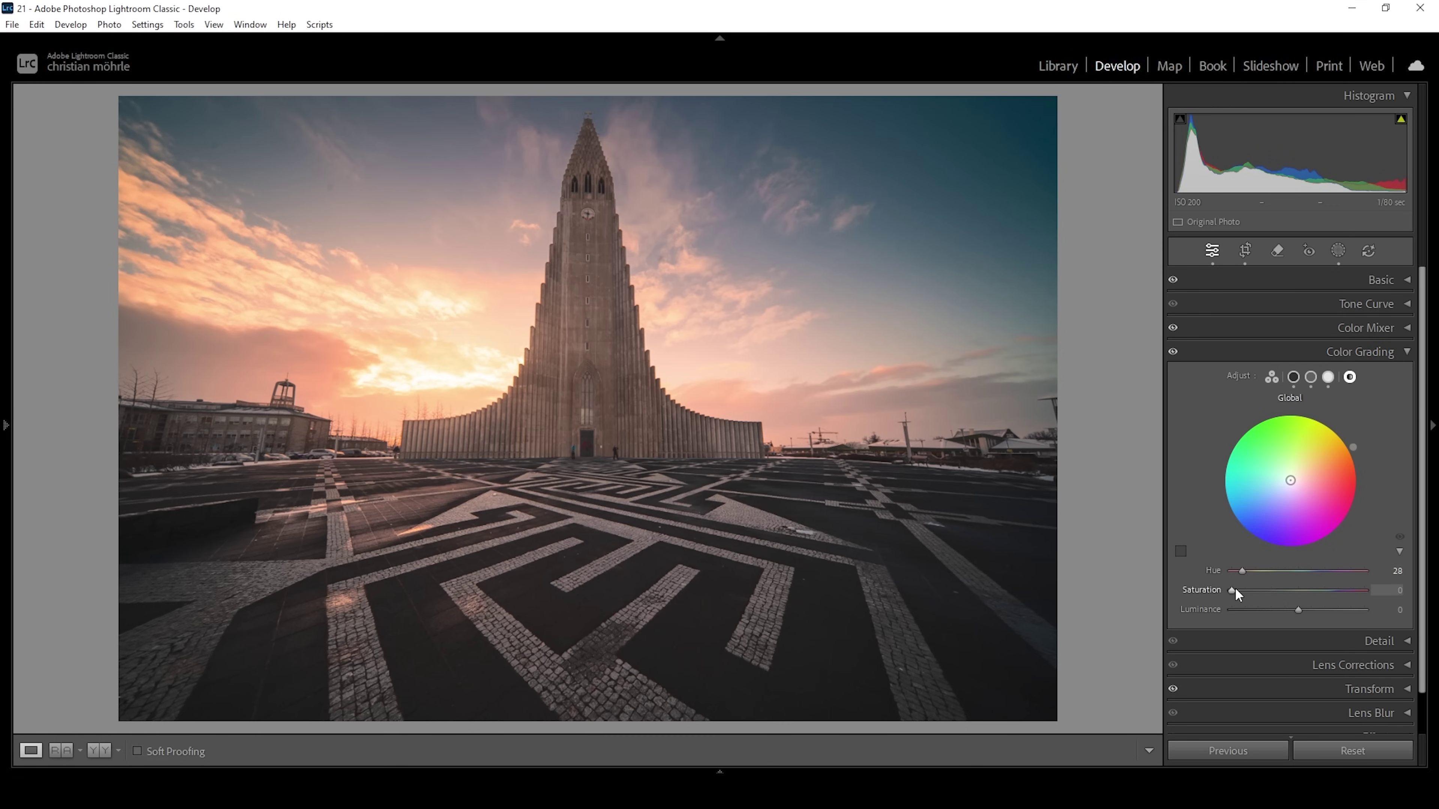
pyautogui.moveTo(1233, 588); pyautogui.dragTo(1235, 588)
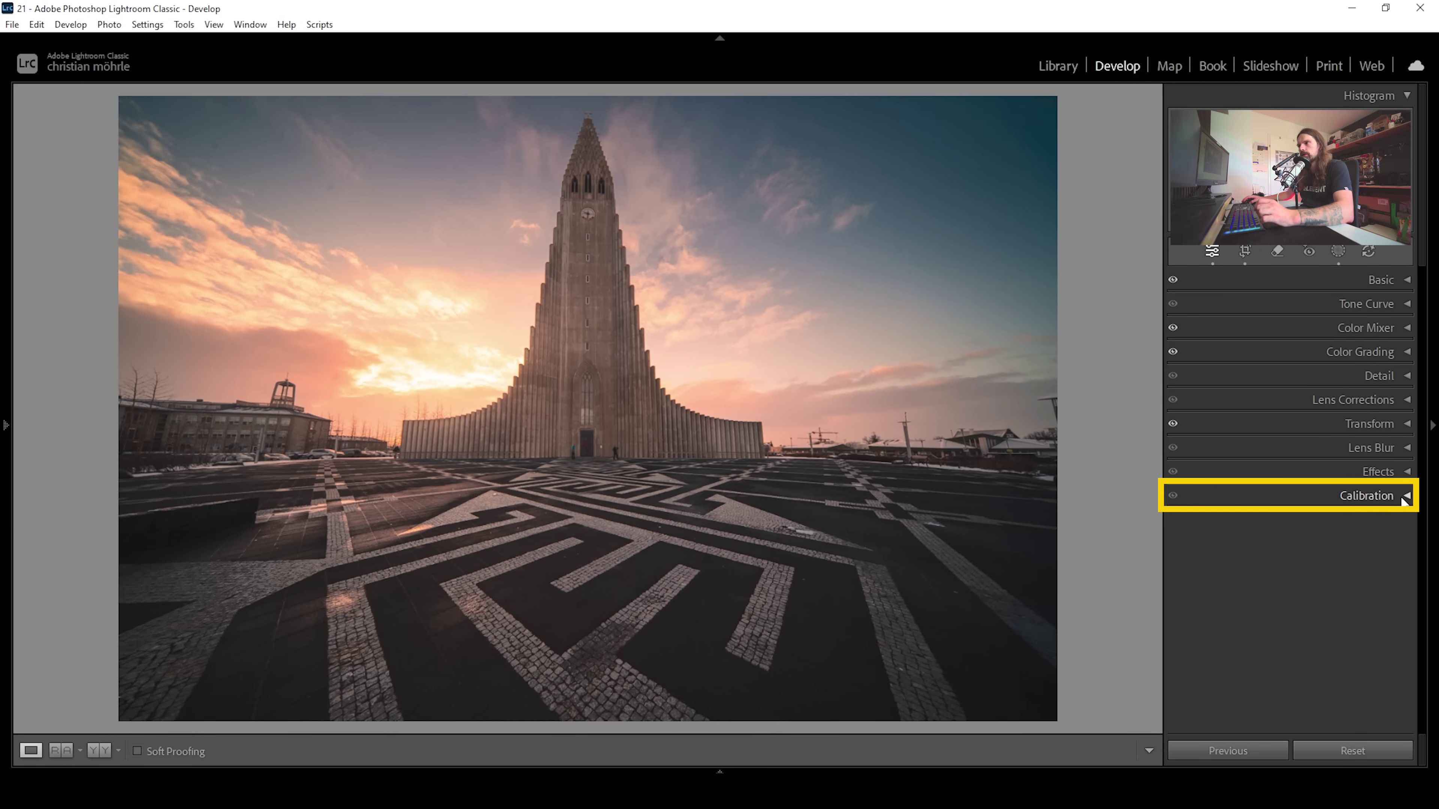
# - In the camera calibration, set the blue primary hue to -29 and its saturation to +17
pyautogui.click(1403, 497)
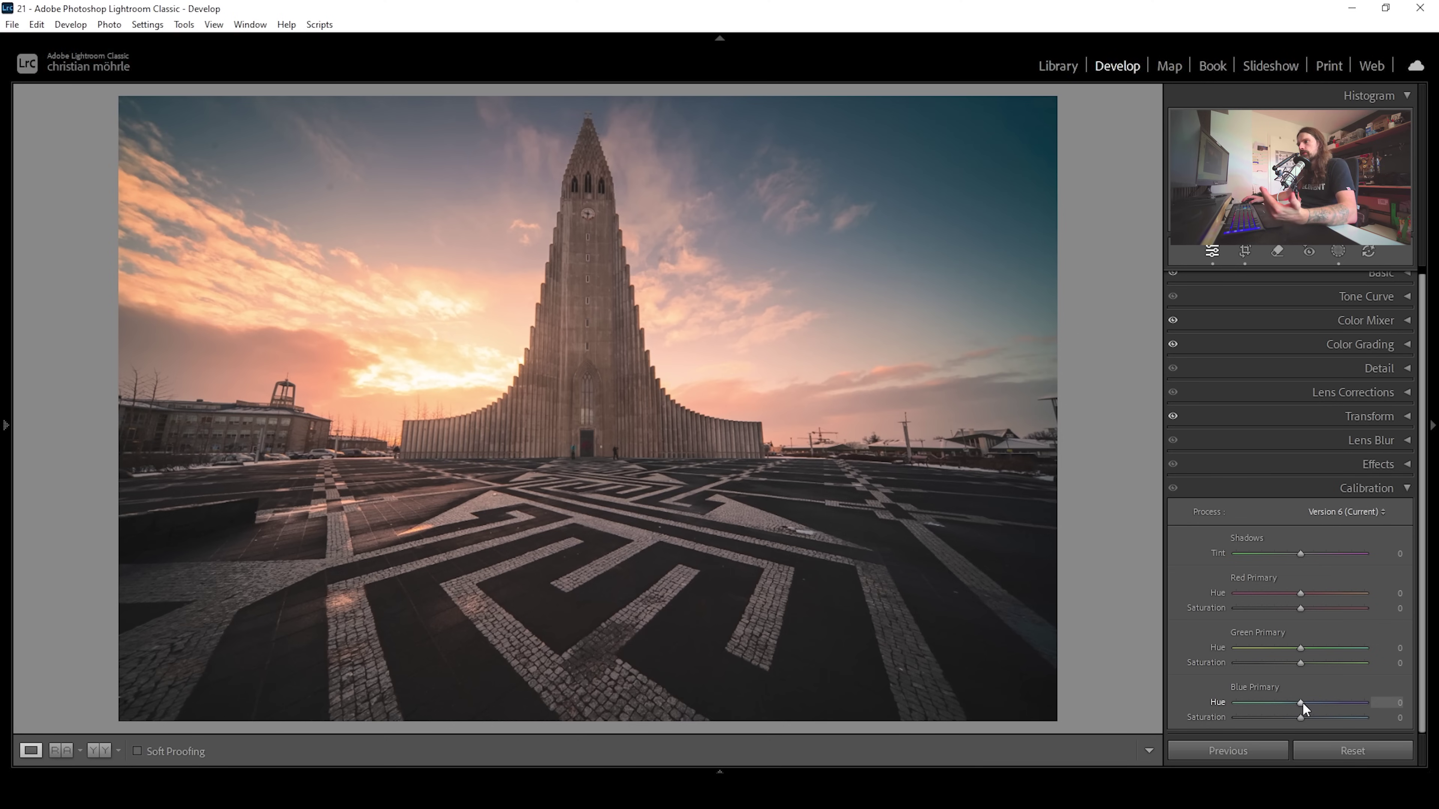
pyautogui.moveTo(1300, 700); pyautogui.dragTo(1298, 701)
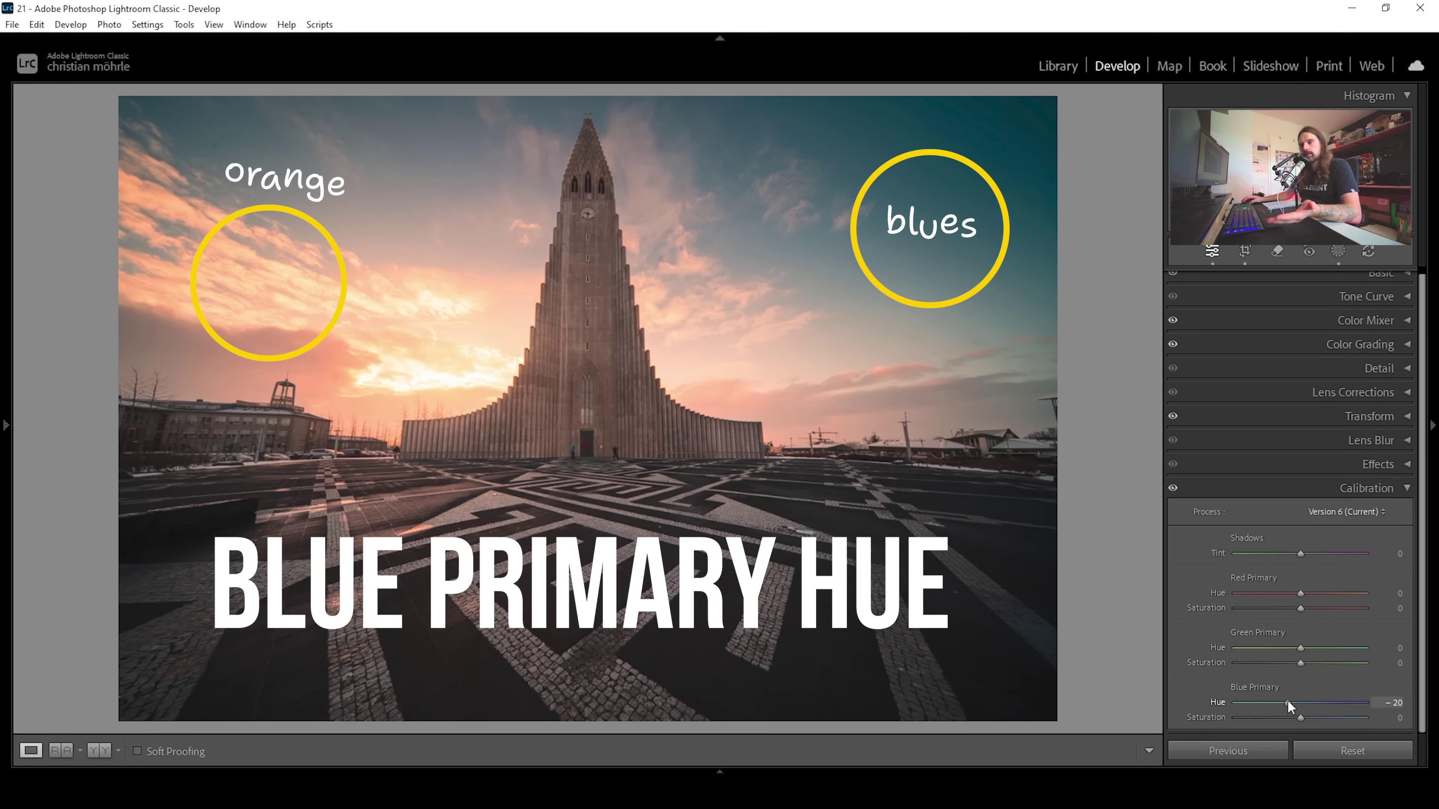
pyautogui.moveTo(1288, 703); pyautogui.dragTo(1280, 703)
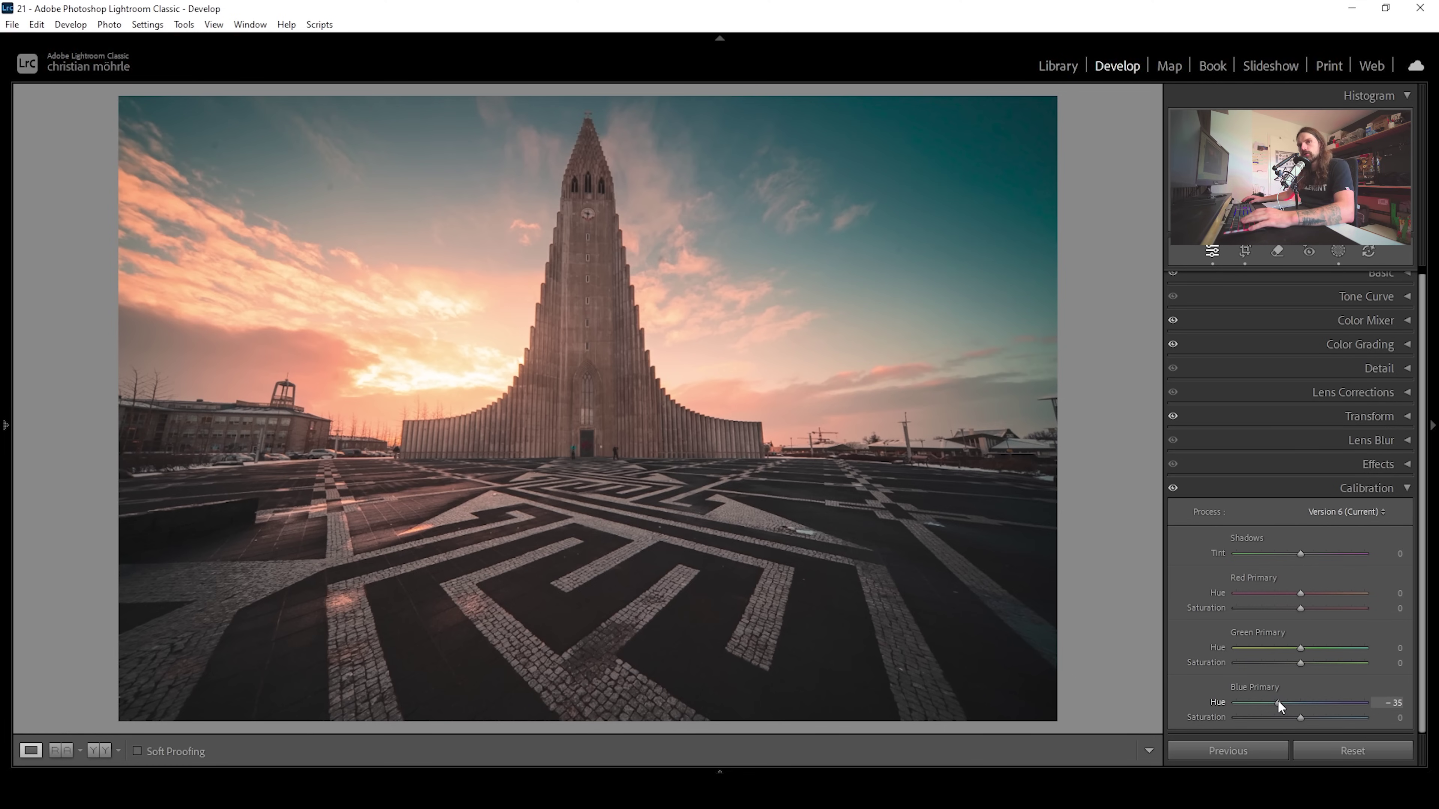
pyautogui.moveTo(1278, 701); pyautogui.dragTo(1313, 720)
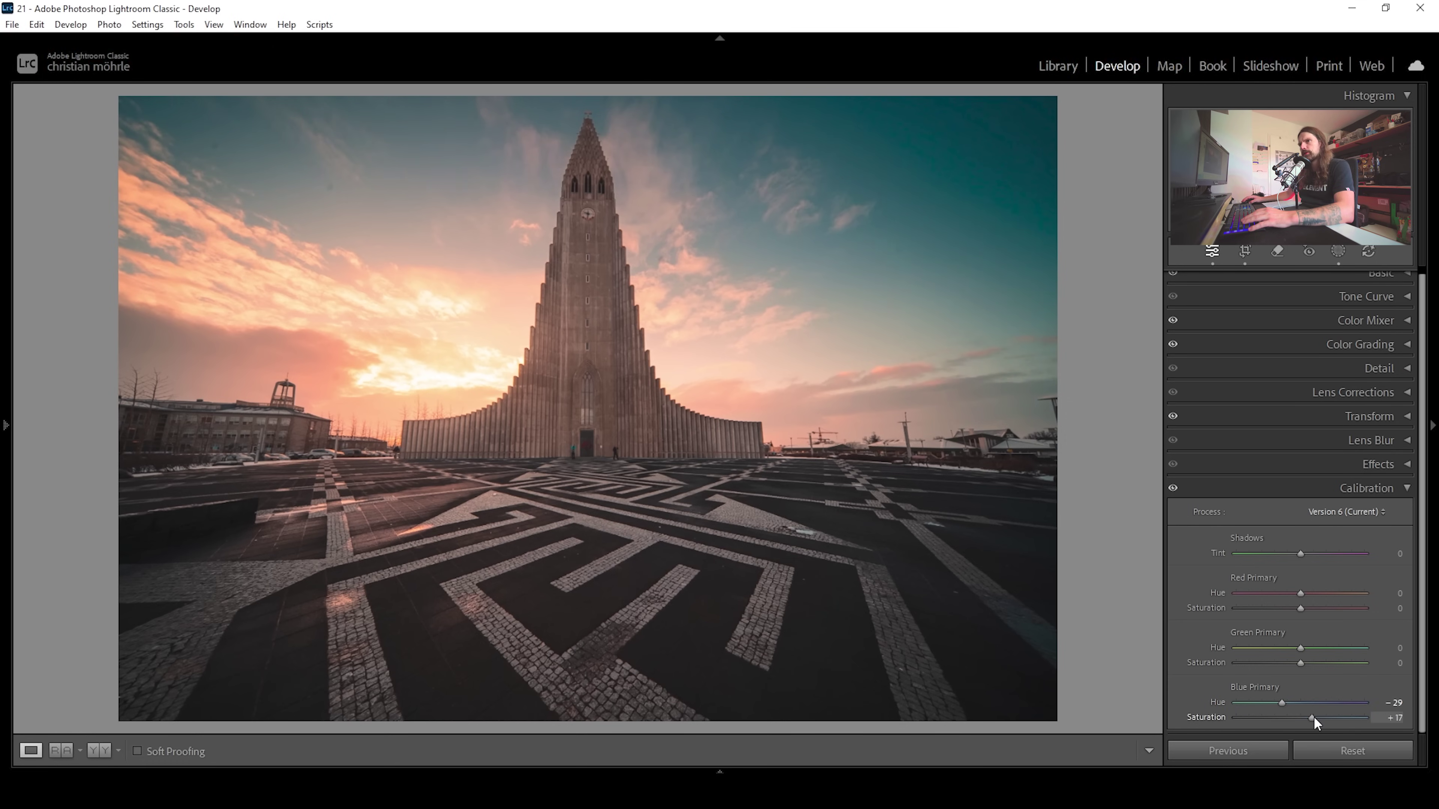
pyautogui.moveTo(1313, 717); pyautogui.dragTo(1313, 716)
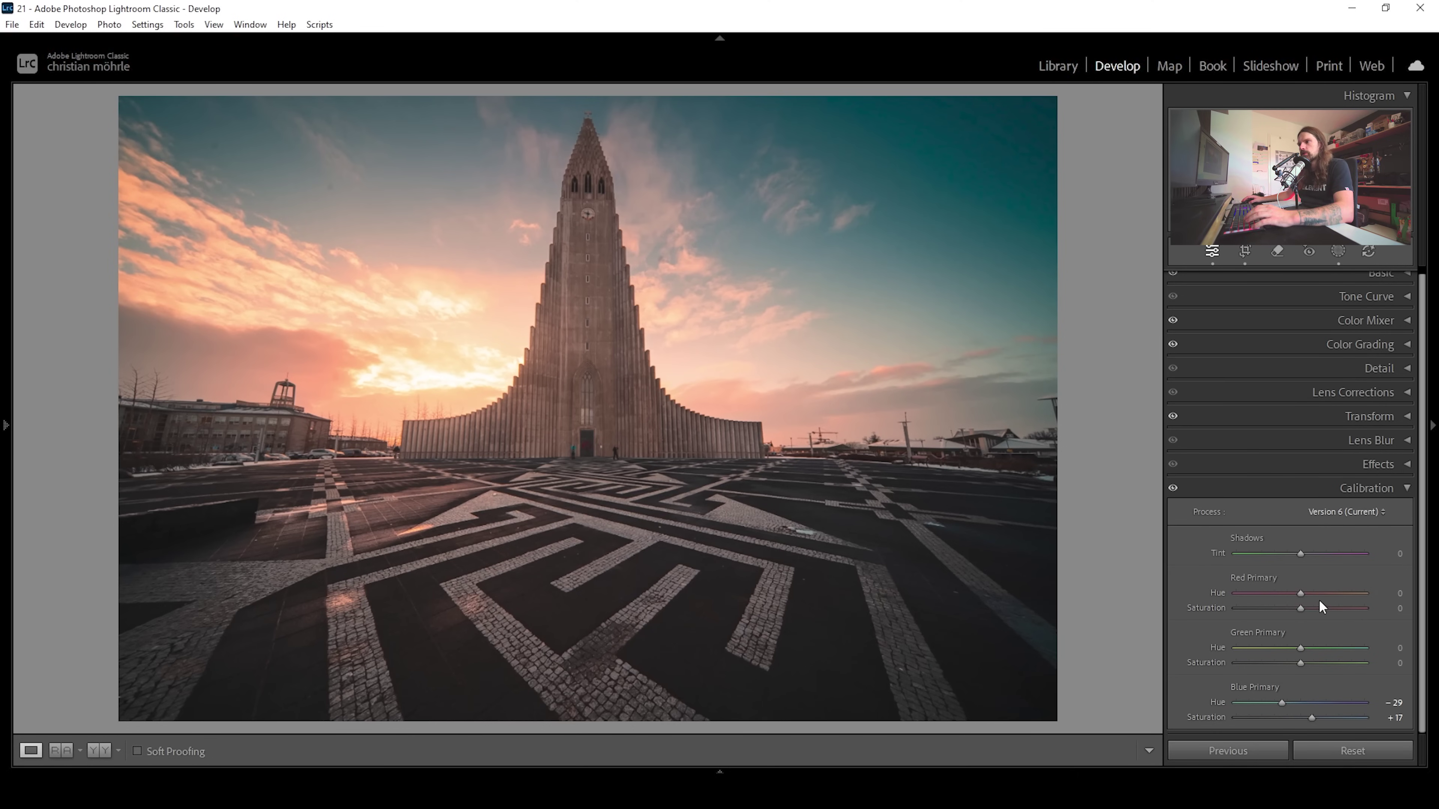
# - Set the red primary hue to +19 in the camera calibration
pyautogui.moveTo(1299, 594)
pyautogui.mouseDown()
pyautogui.moveTo(1268, 594)
pyautogui.moveTo(1305, 593)
pyautogui.mouseUp()
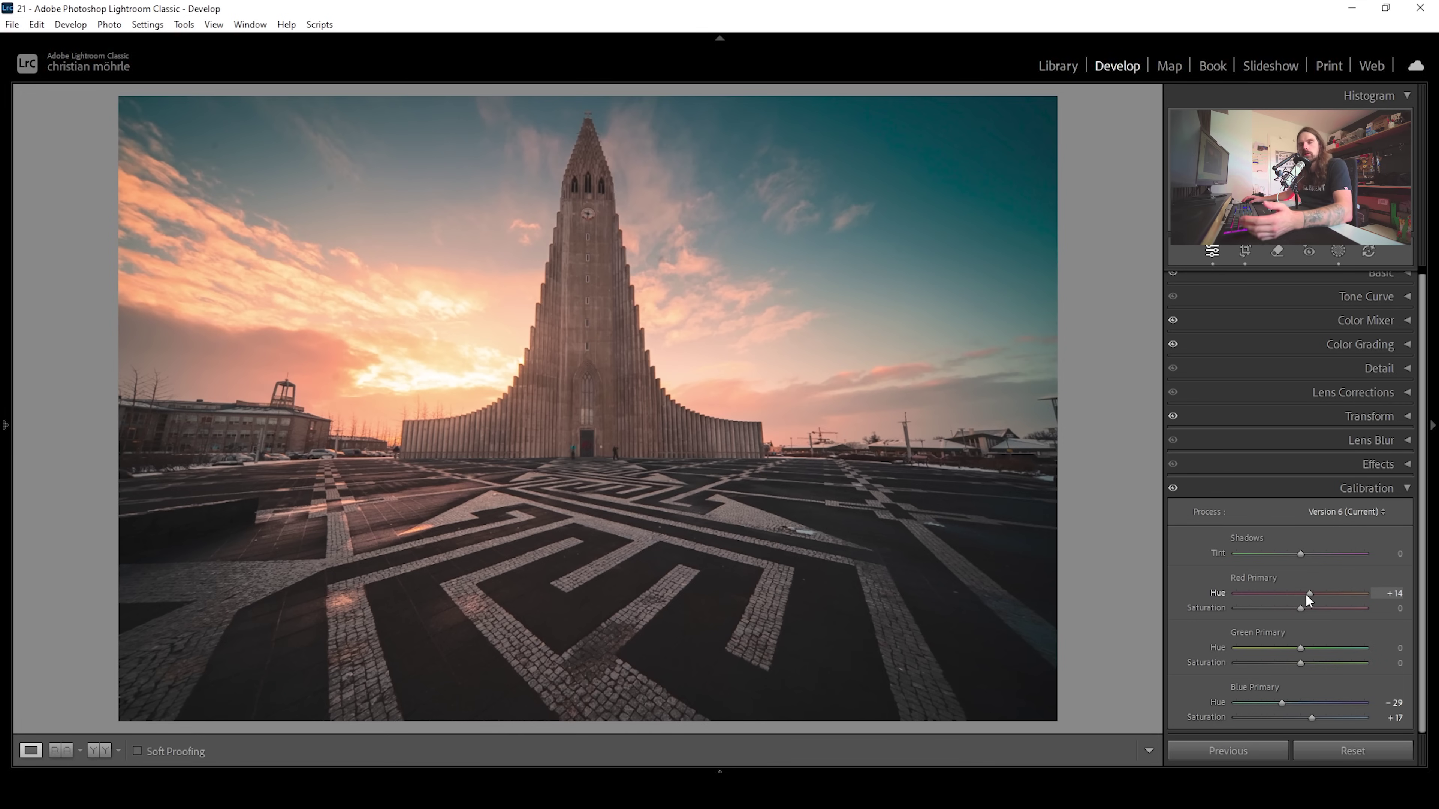
pyautogui.moveTo(1305, 594); pyautogui.dragTo(1309, 594)
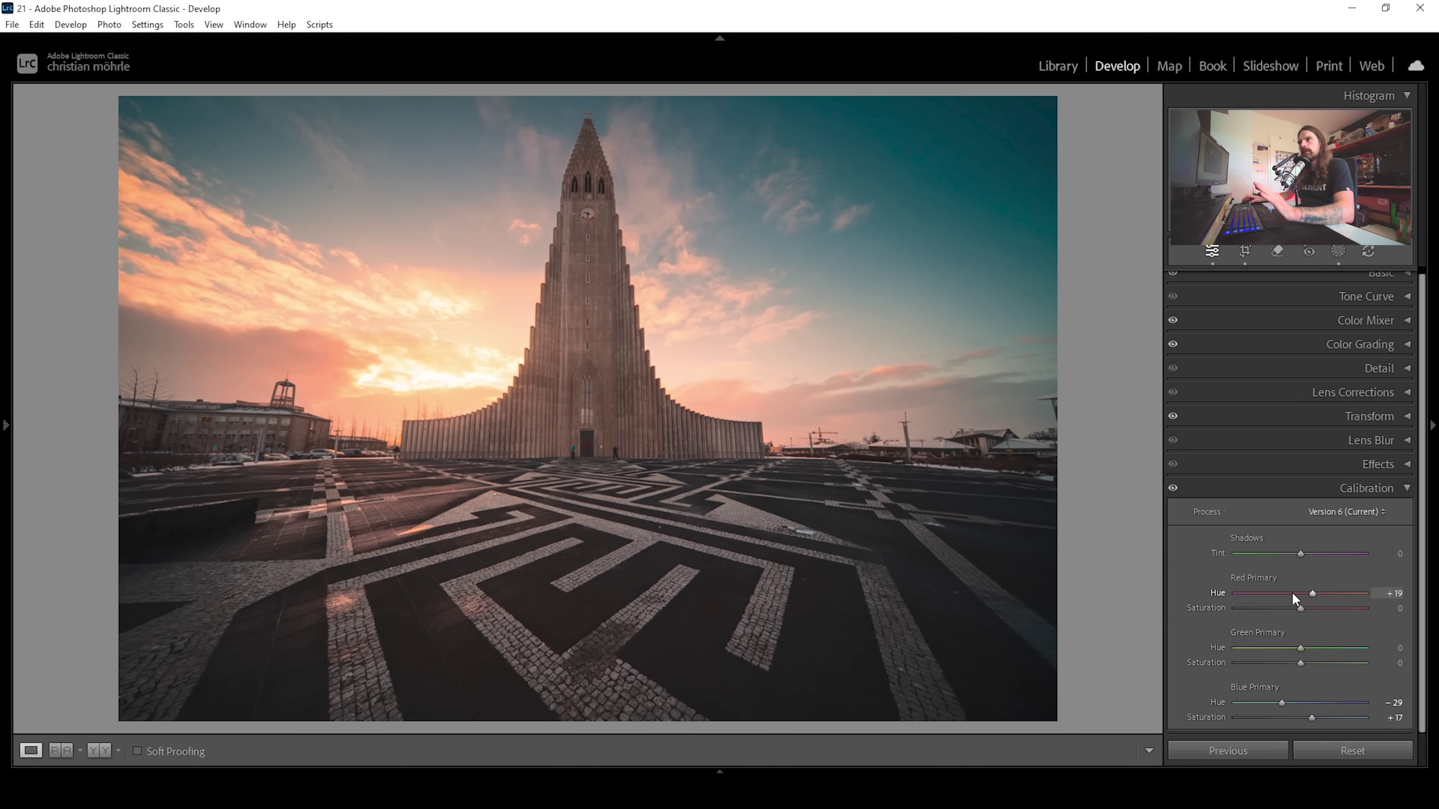